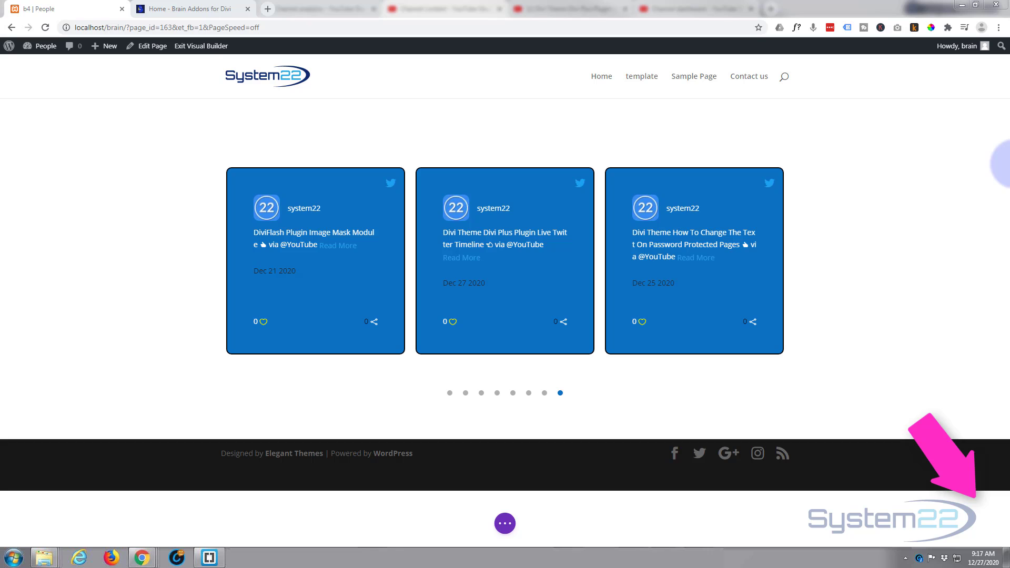
Step: Look over the Brain Addons website, from its introduction down to the list of free Divi modules
{"action": "left_click", "coordinate": [174, 9]}
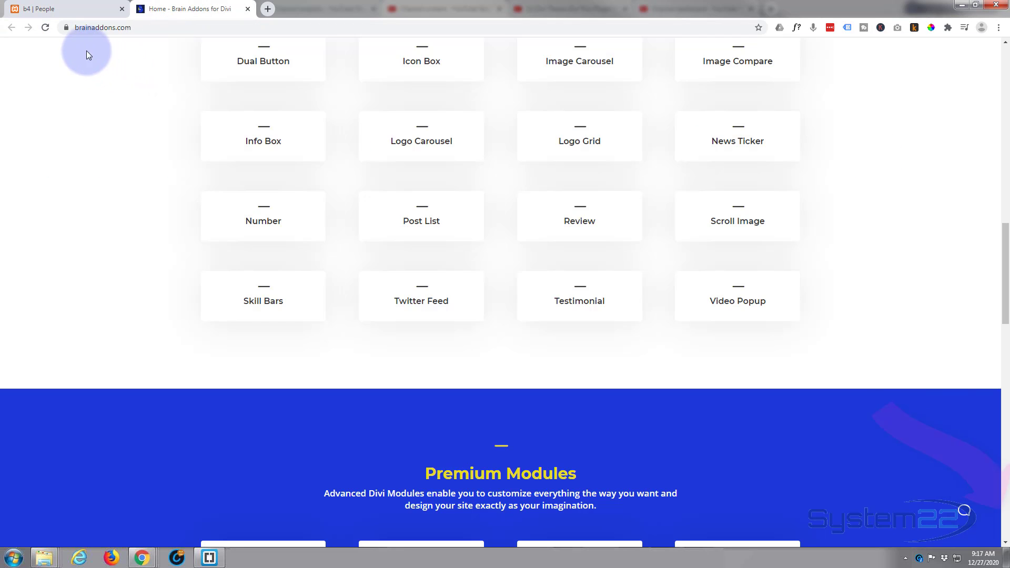
{"action": "scroll", "coordinate": [32, 192], "scroll_direction": "up", "scroll_amount": 10}
{"action": "scroll", "coordinate": [36, 190], "scroll_direction": "up", "scroll_amount": 5}
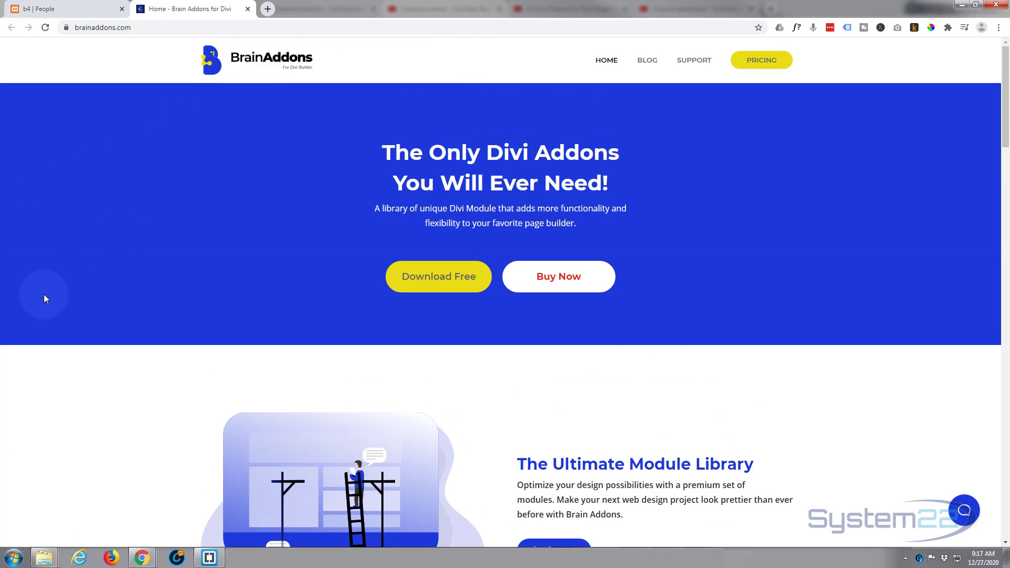
{"action": "scroll", "coordinate": [284, 298], "scroll_direction": "down", "scroll_amount": 13}
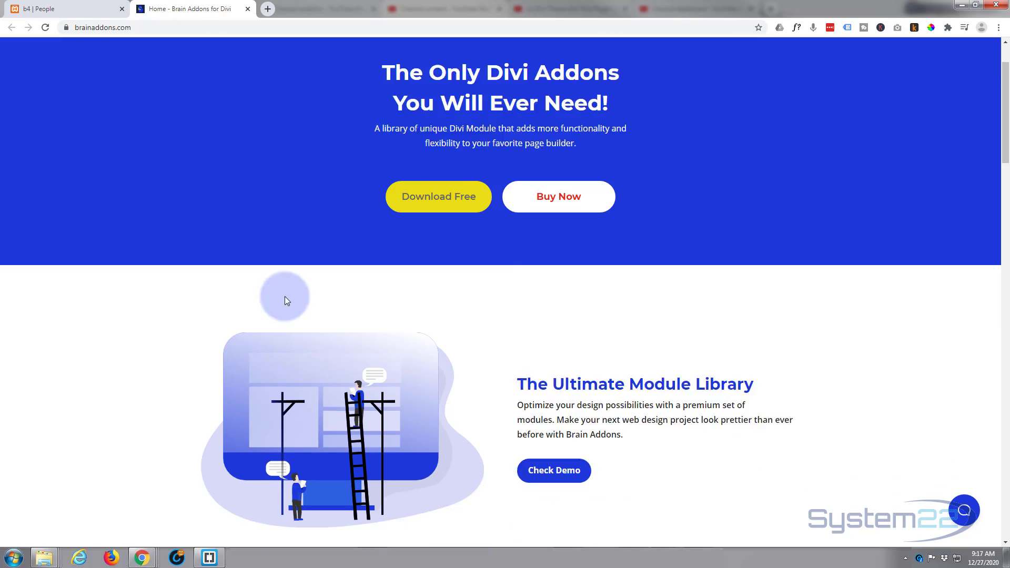
{"action": "scroll", "coordinate": [274, 297], "scroll_direction": "down", "scroll_amount": 7}
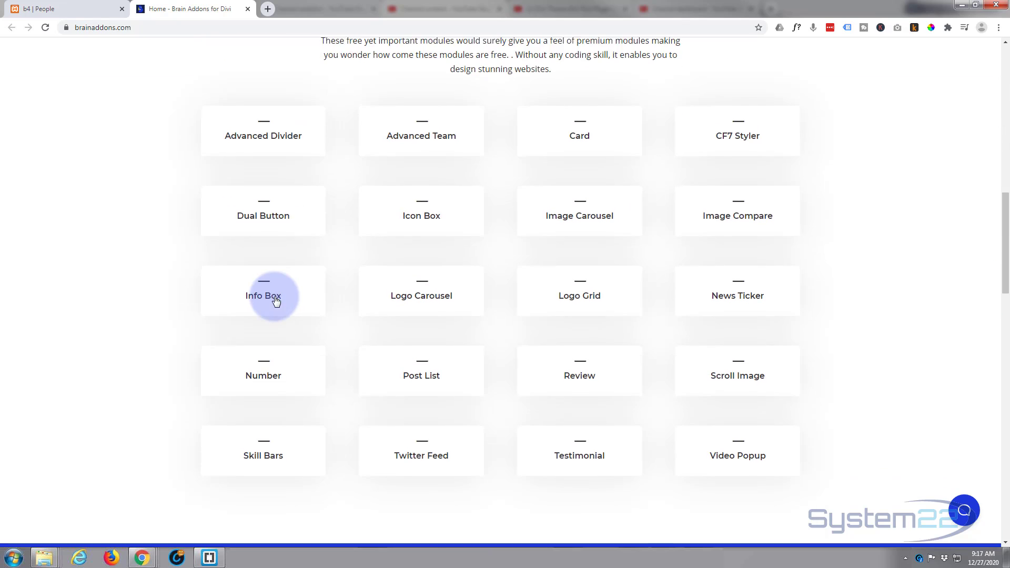
Step: Create a new WordPress page from the People site and title it "twitter"
{"action": "left_click", "coordinate": [84, 5]}
{"action": "mouse_move", "coordinate": [105, 48]}
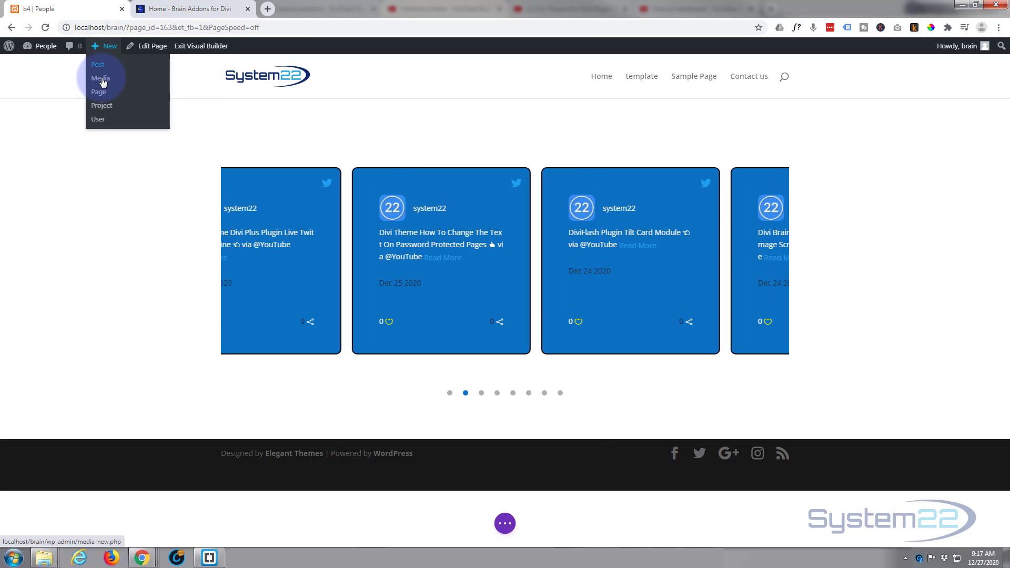
{"action": "middle_click", "coordinate": [105, 95]}
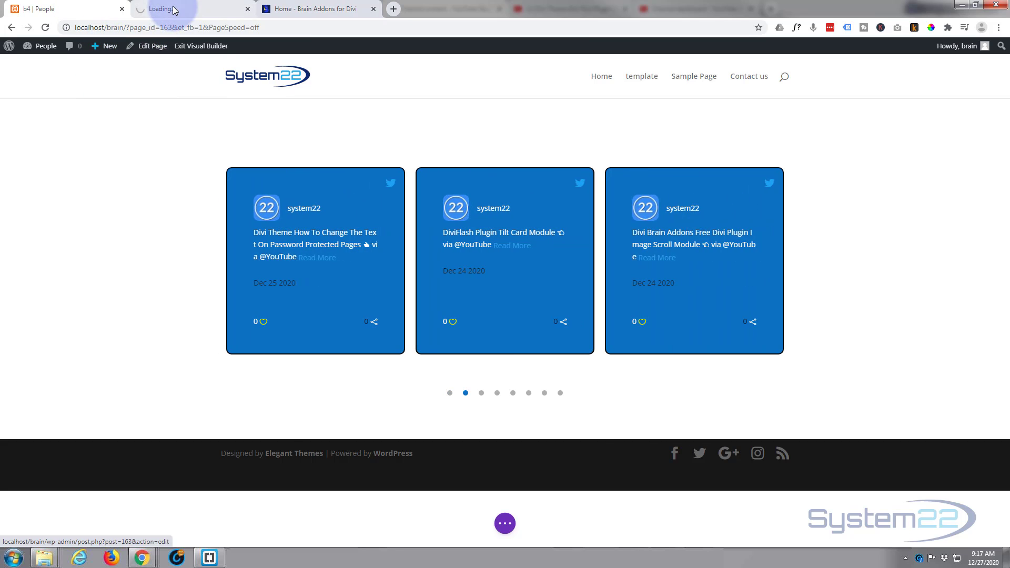
{"action": "left_click", "coordinate": [176, 9]}
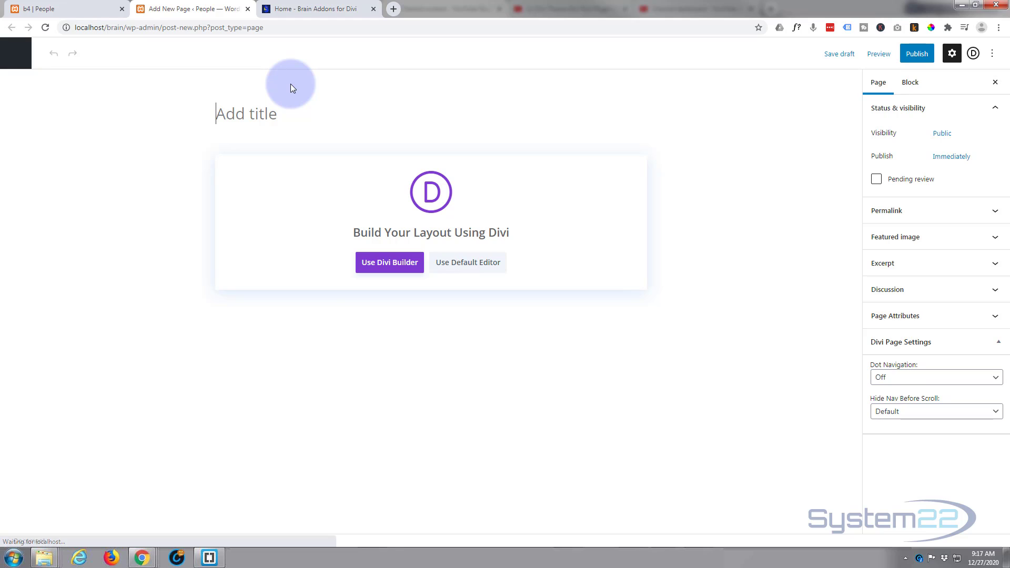
{"action": "type", "text": "twitter"}
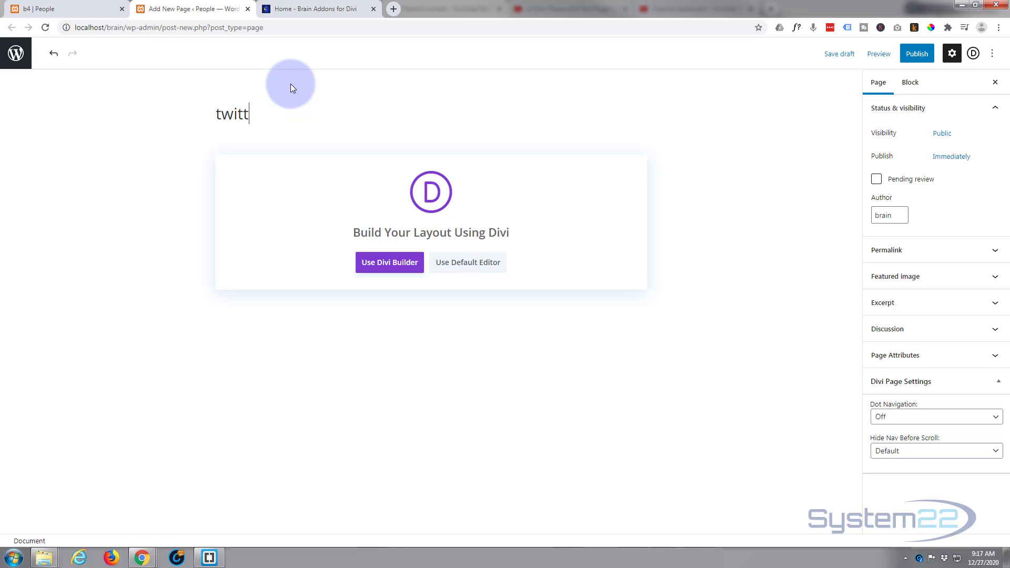
Step: Build the page from scratch with the Divi Builder and insert a single-column row
{"action": "left_click", "coordinate": [390, 262]}
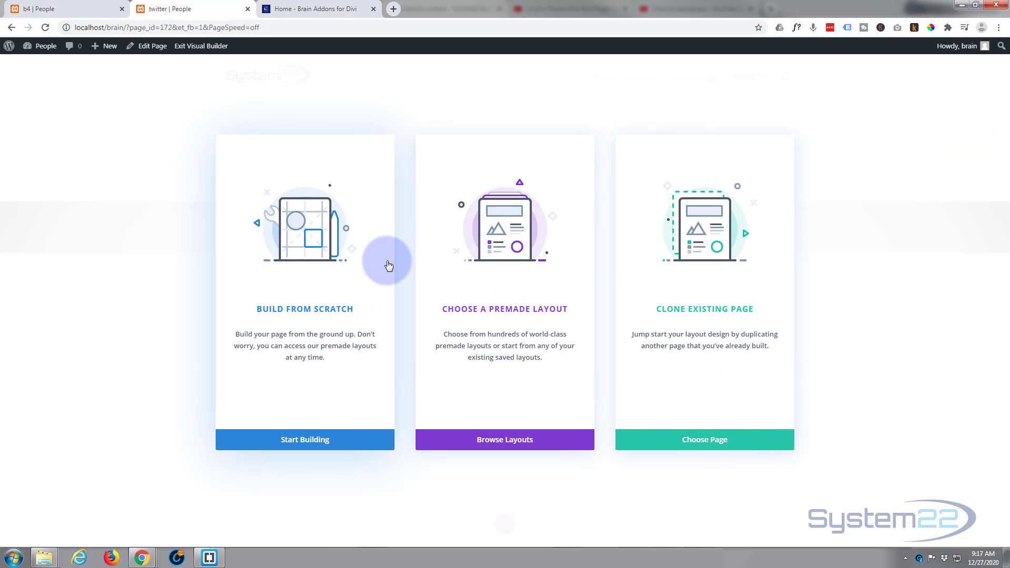
{"action": "left_click", "coordinate": [320, 440]}
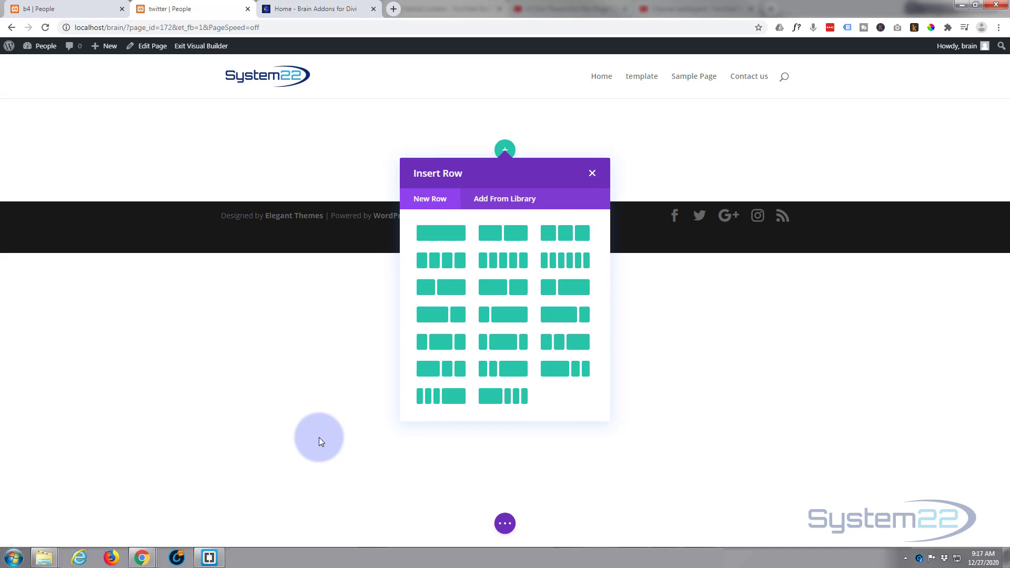
{"action": "left_click", "coordinate": [443, 237]}
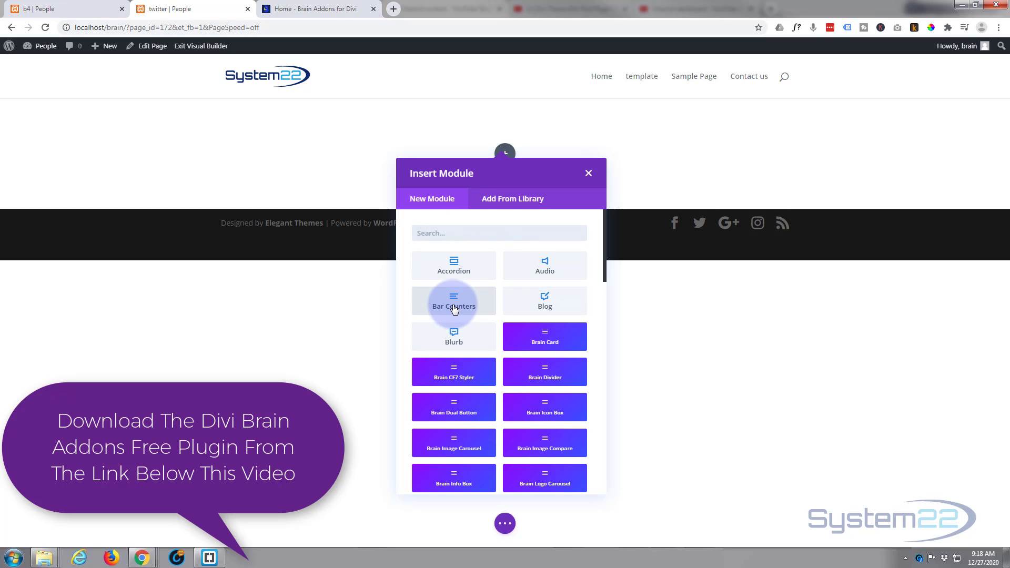
Step: Insert a Brain Twitter Carousel module into the new row
{"action": "scroll", "coordinate": [453, 301], "scroll_direction": "down", "scroll_amount": 10}
{"action": "scroll", "coordinate": [455, 299], "scroll_direction": "down", "scroll_amount": 5}
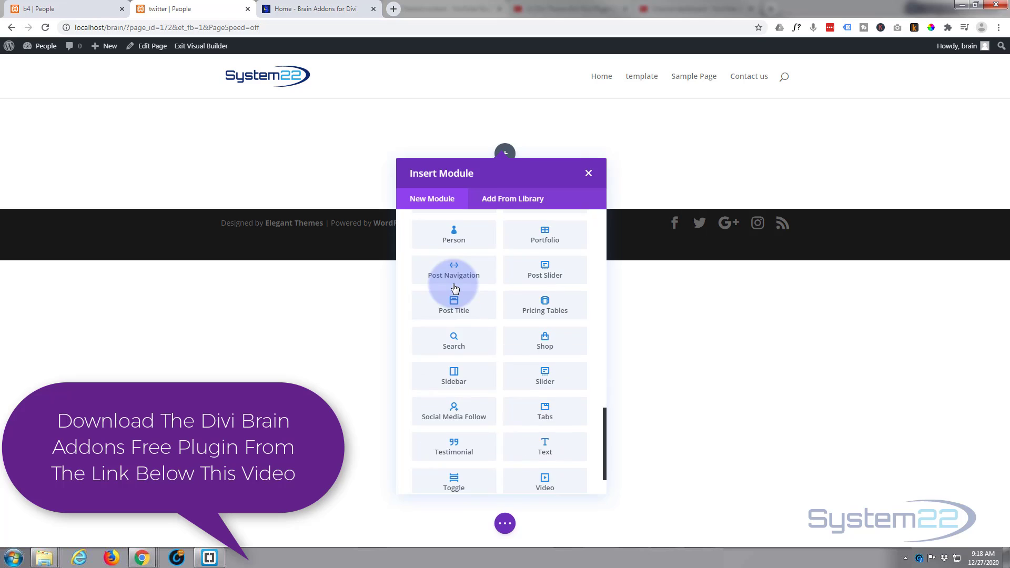
{"action": "scroll", "coordinate": [454, 287], "scroll_direction": "up", "scroll_amount": 10}
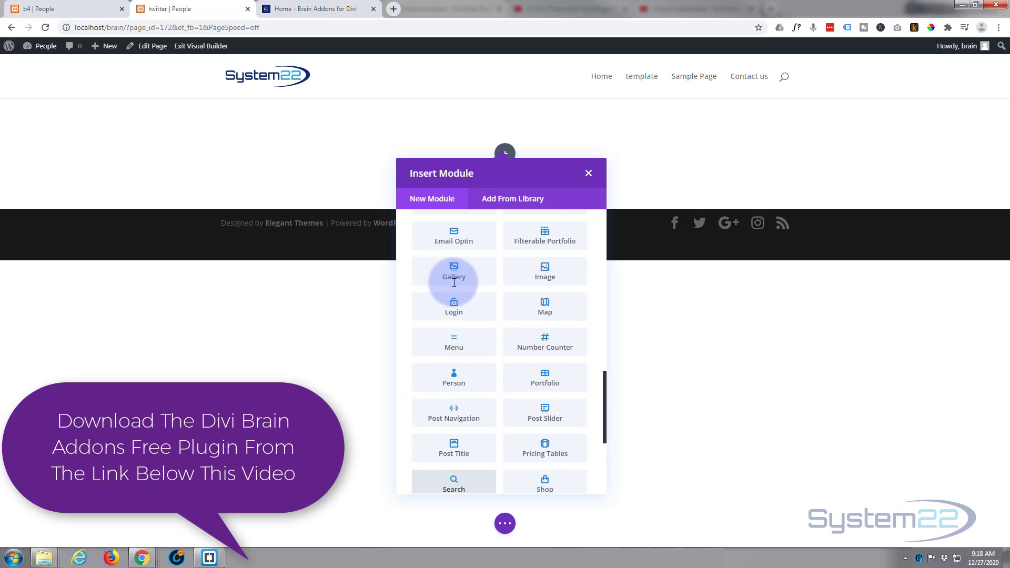
{"action": "scroll", "coordinate": [455, 287], "scroll_direction": "up", "scroll_amount": 8}
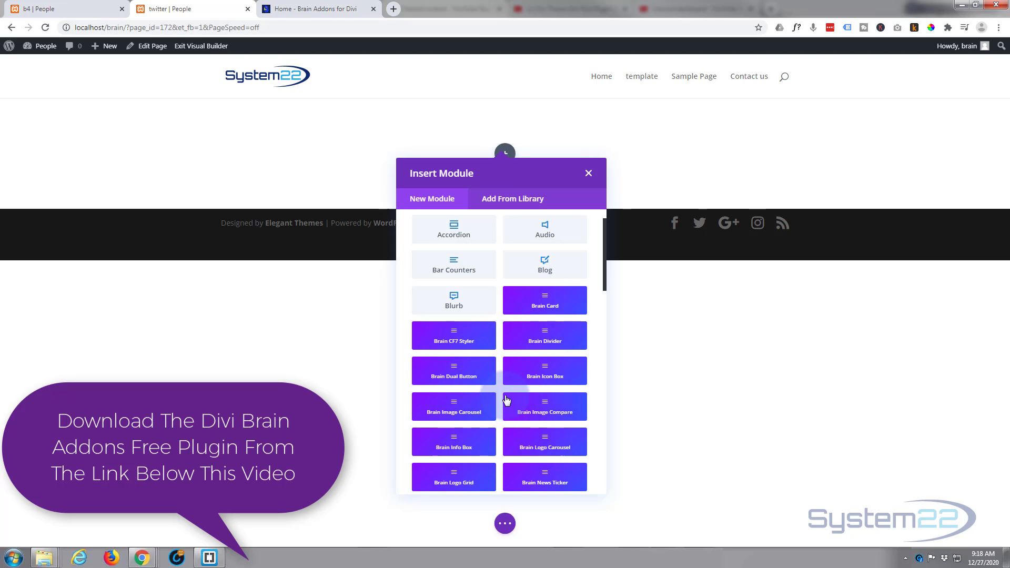
{"action": "scroll", "coordinate": [507, 400], "scroll_direction": "down", "scroll_amount": 2}
{"action": "scroll", "coordinate": [478, 389], "scroll_direction": "down", "scroll_amount": 3}
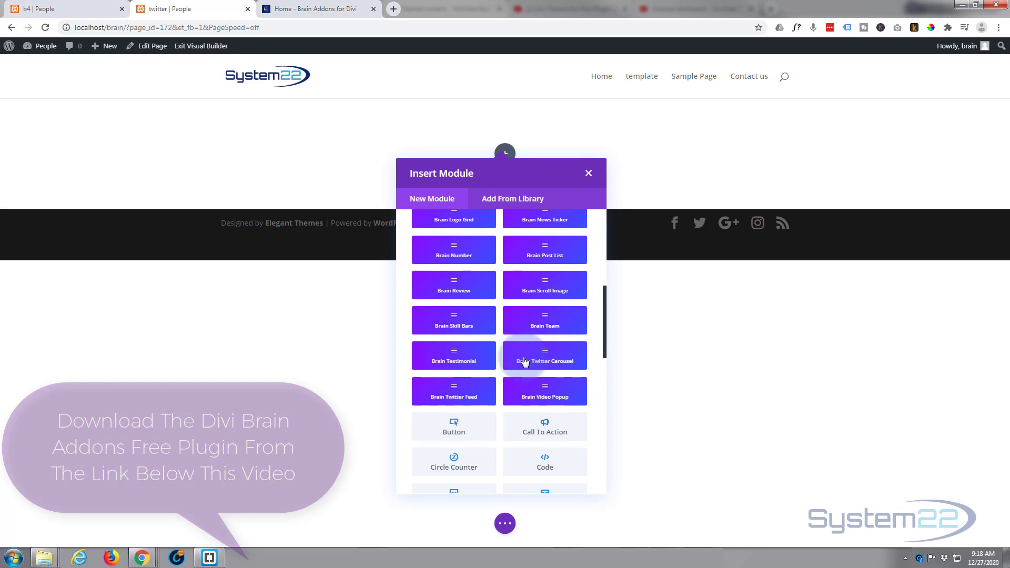
{"action": "left_click", "coordinate": [536, 361]}
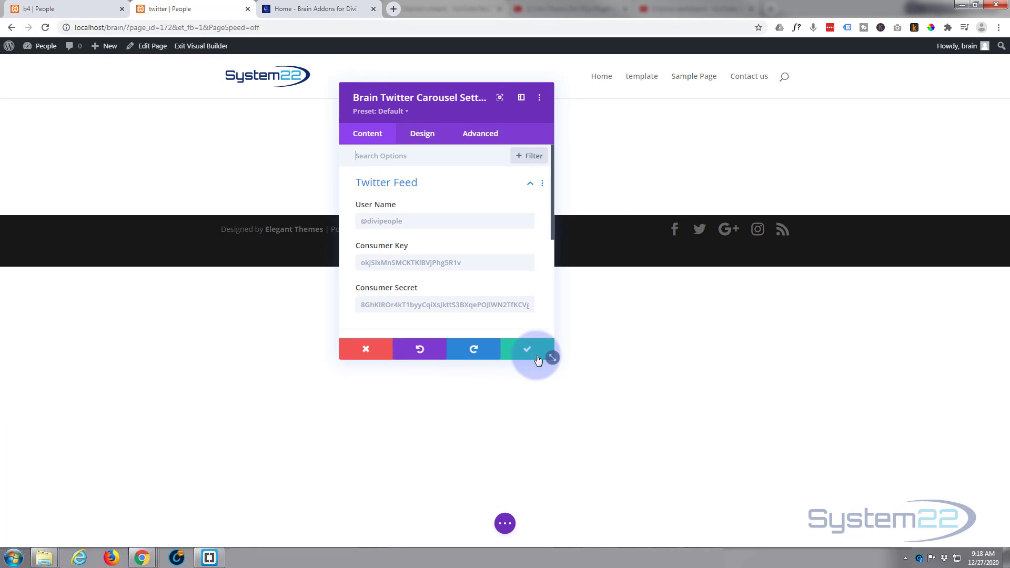
{"action": "left_click_drag", "start_coordinate": [447, 102], "coordinate": [25, 93]}
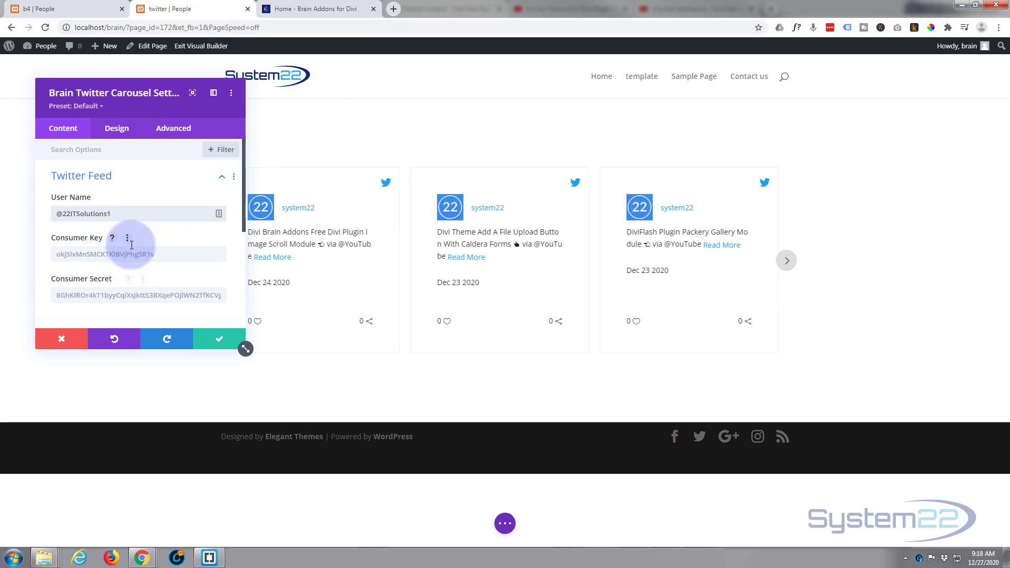
{"action": "left_click", "coordinate": [158, 219]}
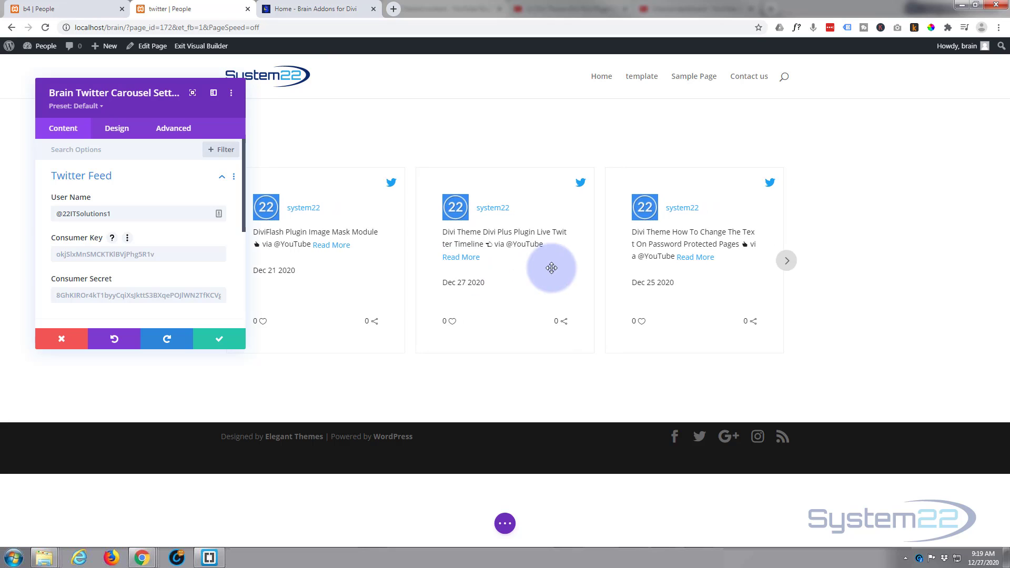
Step: In the Twitter Settings, keep sorting by Recent Posts and set the number of tweets to show to 12
{"action": "scroll", "coordinate": [117, 199], "scroll_direction": "down", "scroll_amount": 2}
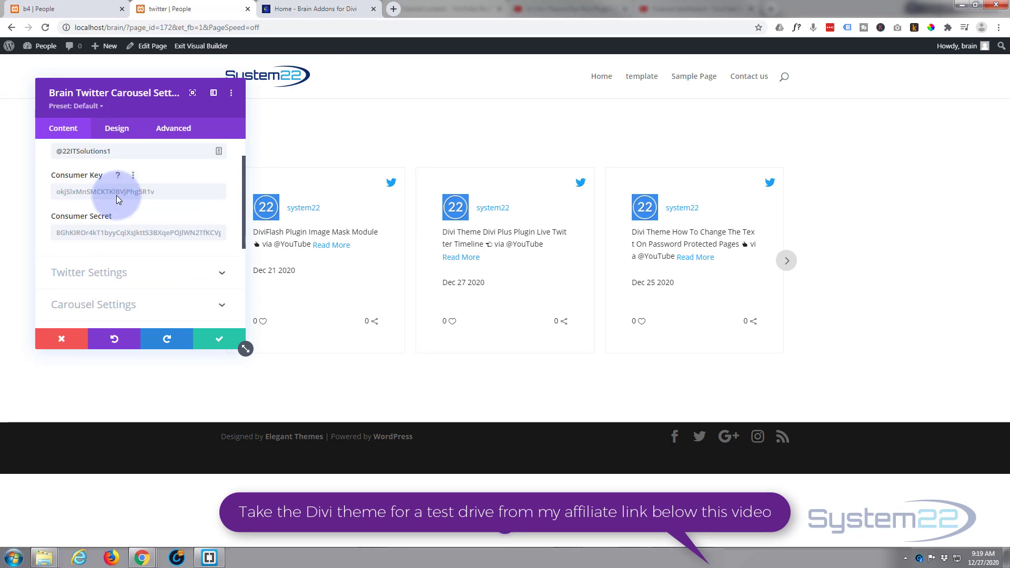
{"action": "scroll", "coordinate": [117, 198], "scroll_direction": "down", "scroll_amount": 3}
{"action": "scroll", "coordinate": [124, 198], "scroll_direction": "up", "scroll_amount": 1}
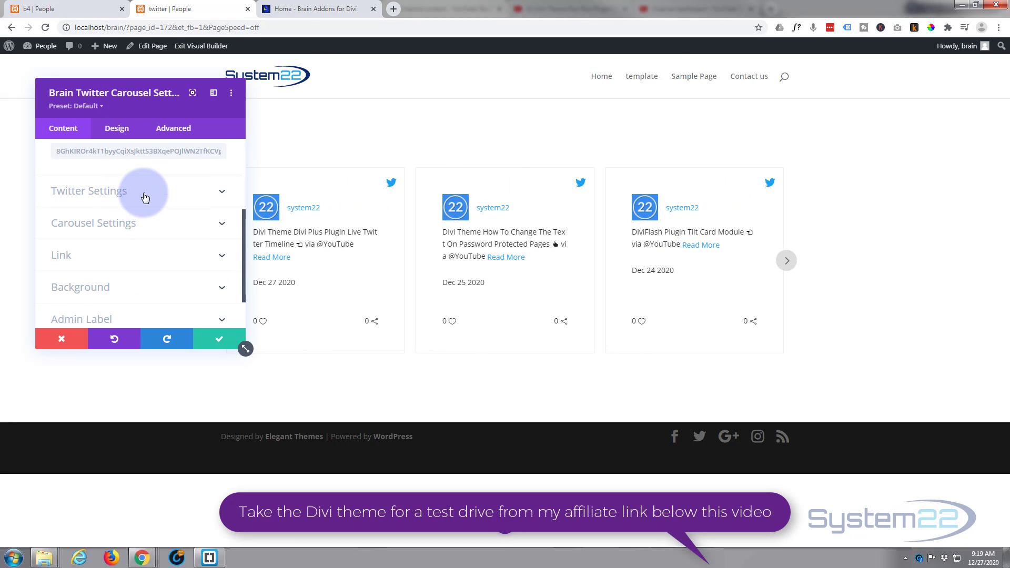
{"action": "left_click", "coordinate": [145, 197]}
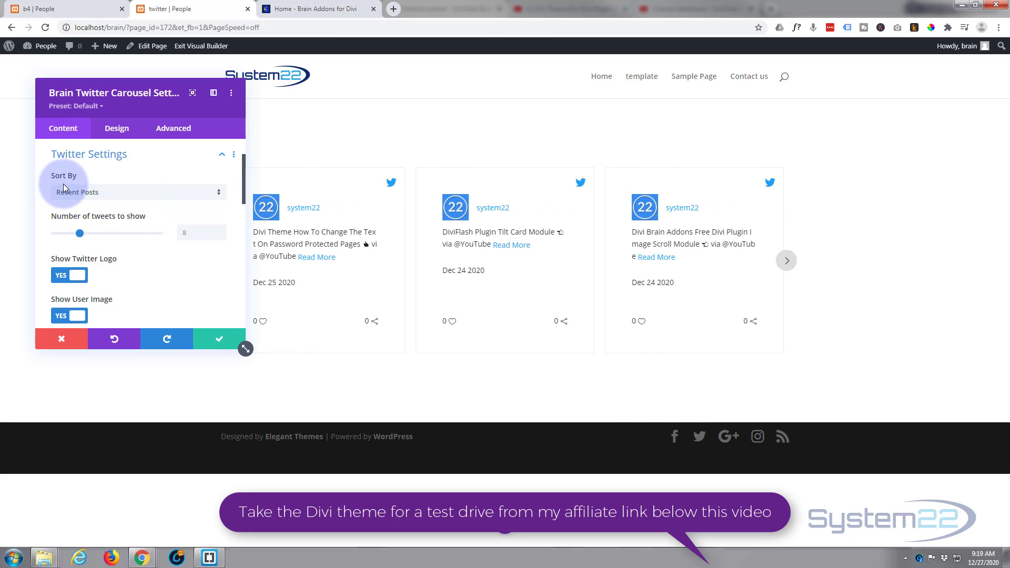
{"action": "left_click", "coordinate": [107, 192]}
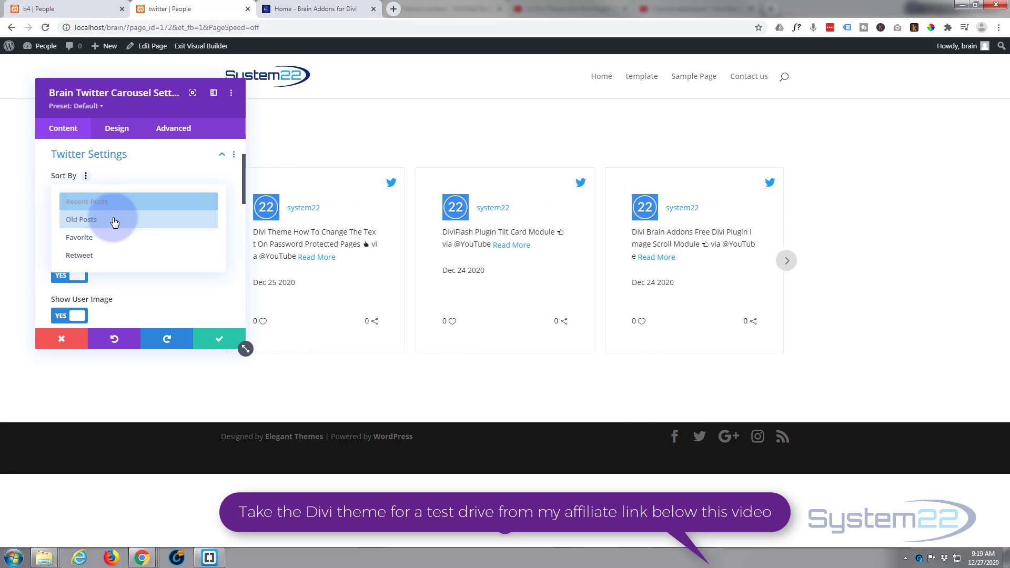
{"action": "left_click", "coordinate": [147, 172]}
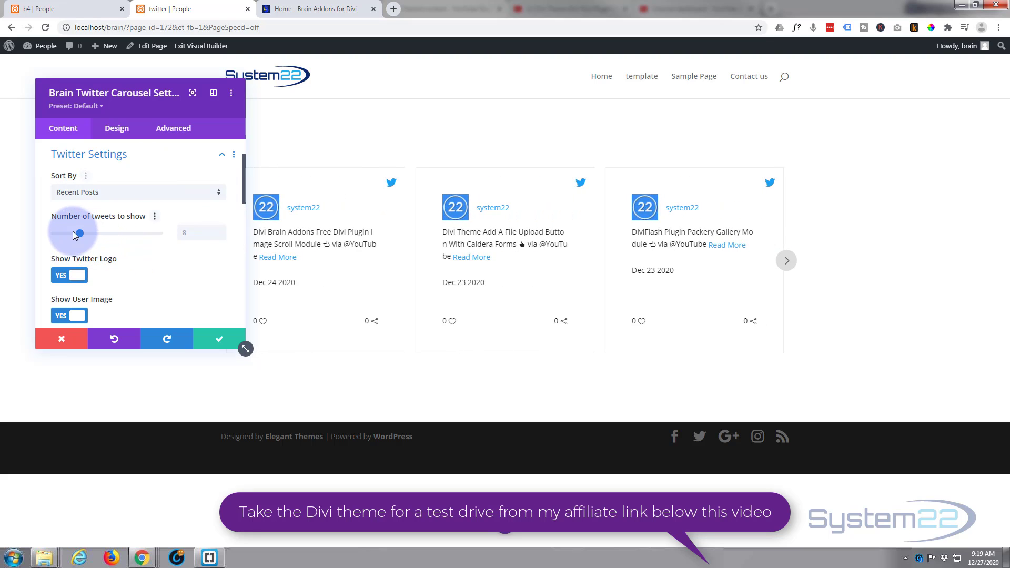
{"action": "left_click_drag", "start_coordinate": [80, 235], "coordinate": [147, 235]}
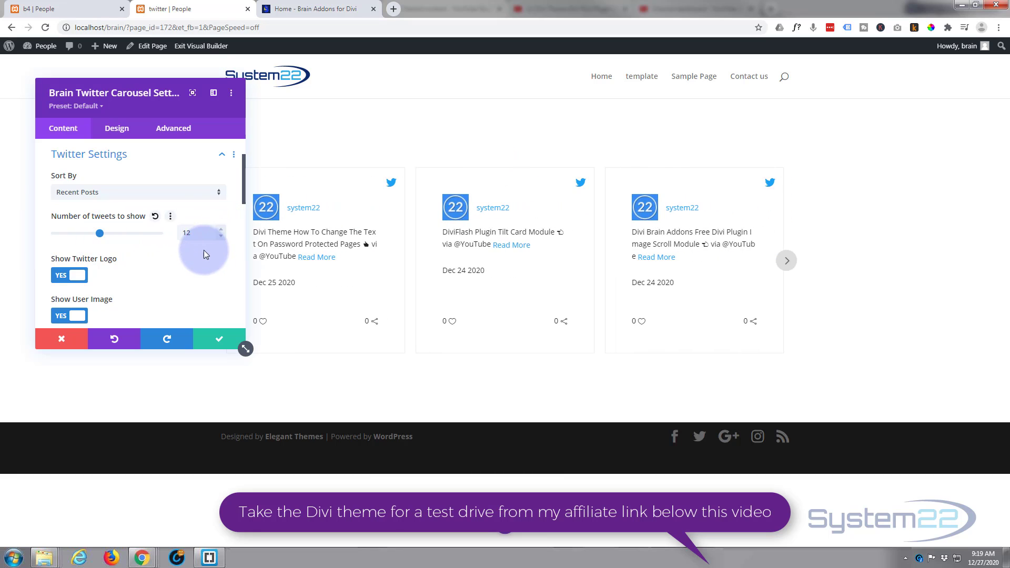
Step: Turn the Twitter logo on the tweet cards off and back on
{"action": "scroll", "coordinate": [185, 258], "scroll_direction": "down", "scroll_amount": 1}
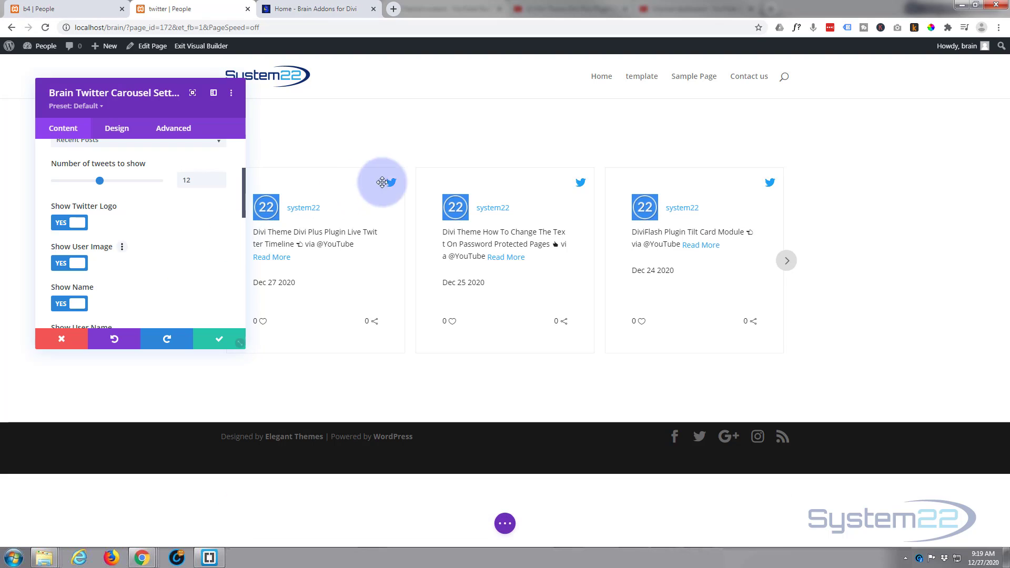
{"action": "left_click", "coordinate": [65, 225]}
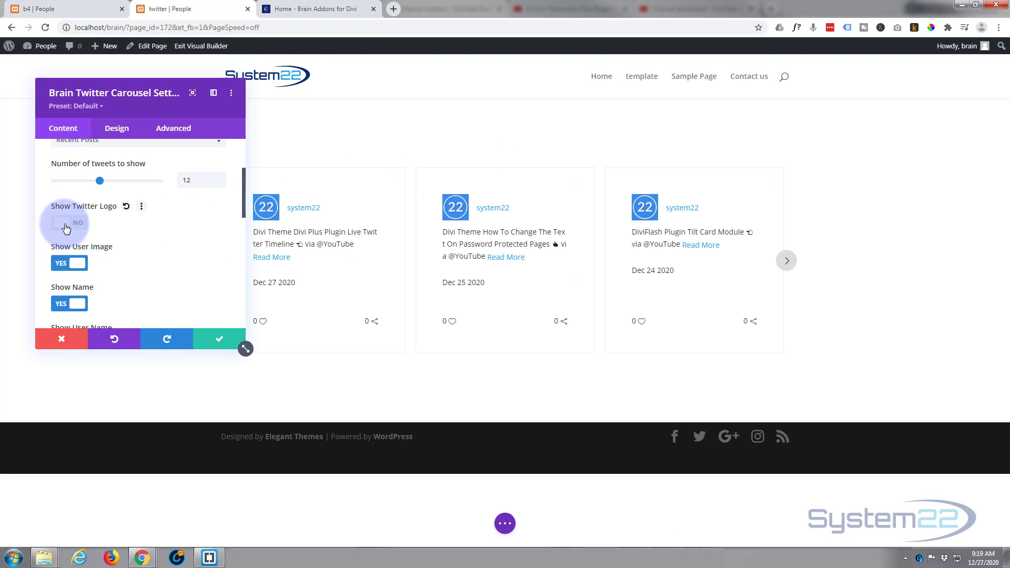
{"action": "left_click", "coordinate": [65, 225]}
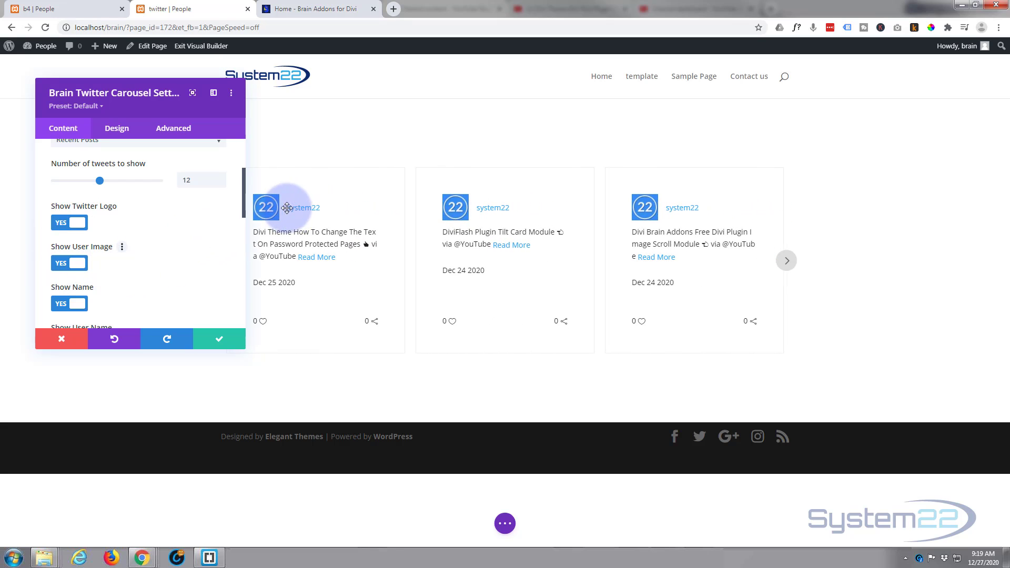
Step: Review the remaining tweet display options and set the carousel's Autoplay Speed to 3000ms
{"action": "scroll", "coordinate": [108, 284], "scroll_direction": "down", "scroll_amount": 1}
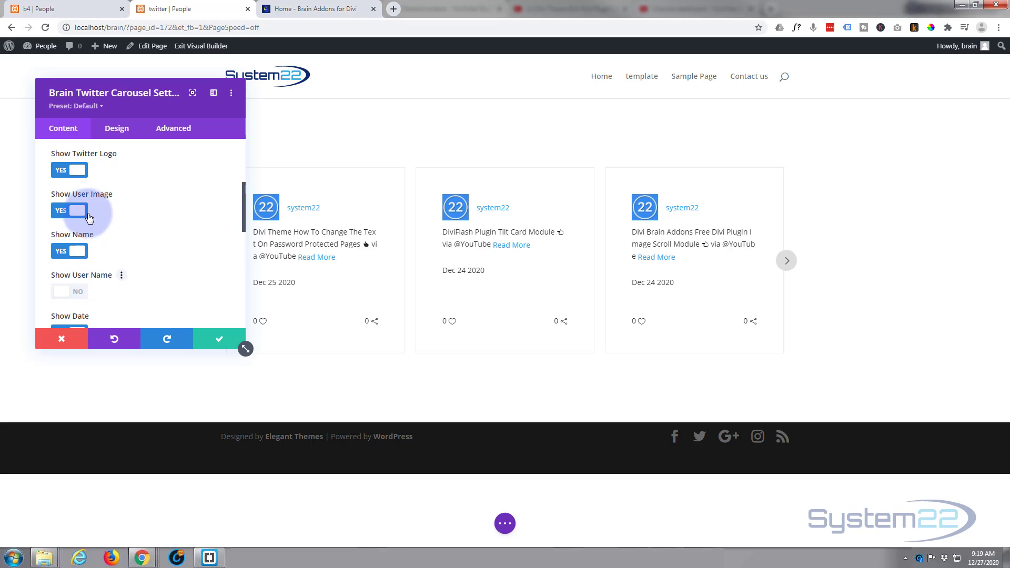
{"action": "scroll", "coordinate": [84, 242], "scroll_direction": "down", "scroll_amount": 2}
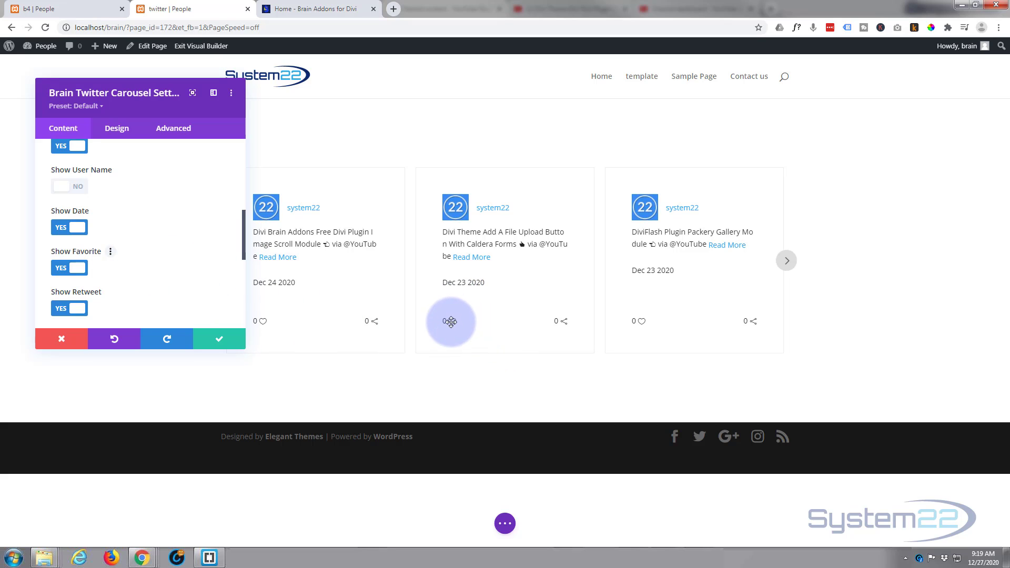
{"action": "scroll", "coordinate": [135, 269], "scroll_direction": "down", "scroll_amount": 2}
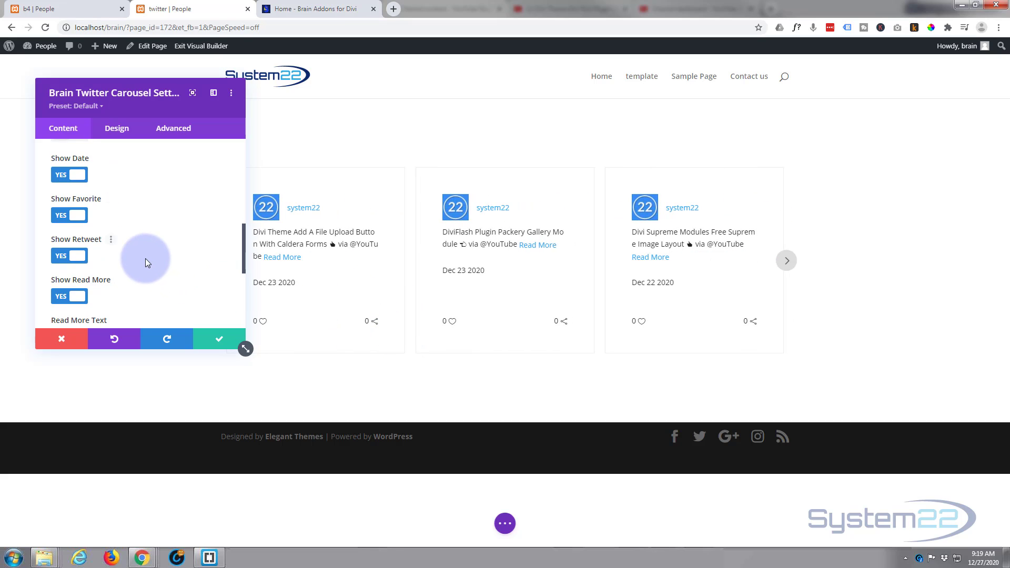
{"action": "scroll", "coordinate": [145, 258], "scroll_direction": "down", "scroll_amount": 4}
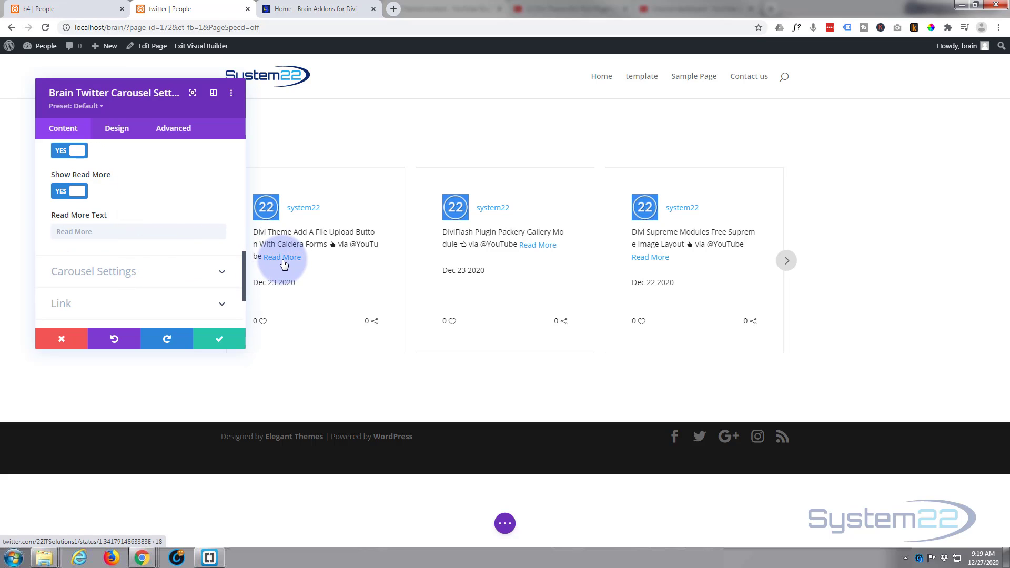
{"action": "scroll", "coordinate": [117, 251], "scroll_direction": "down", "scroll_amount": 2}
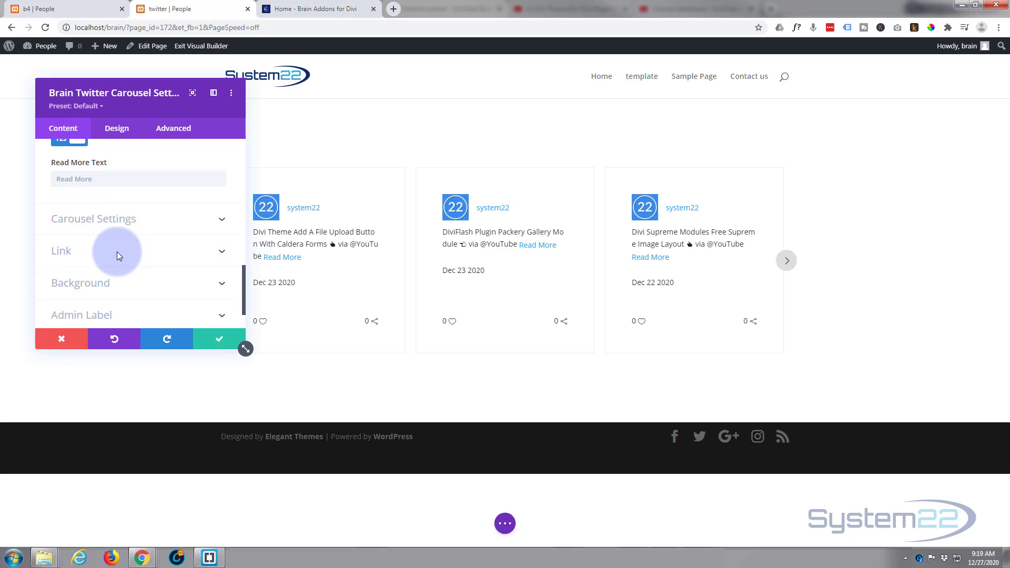
{"action": "left_click", "coordinate": [154, 227]}
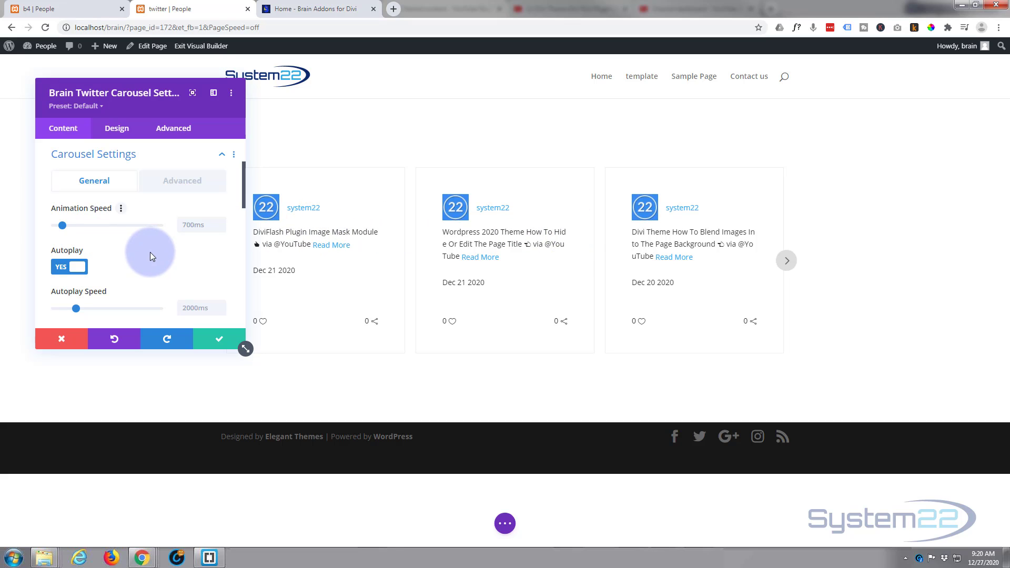
{"action": "scroll", "coordinate": [150, 253], "scroll_direction": "down", "scroll_amount": 1}
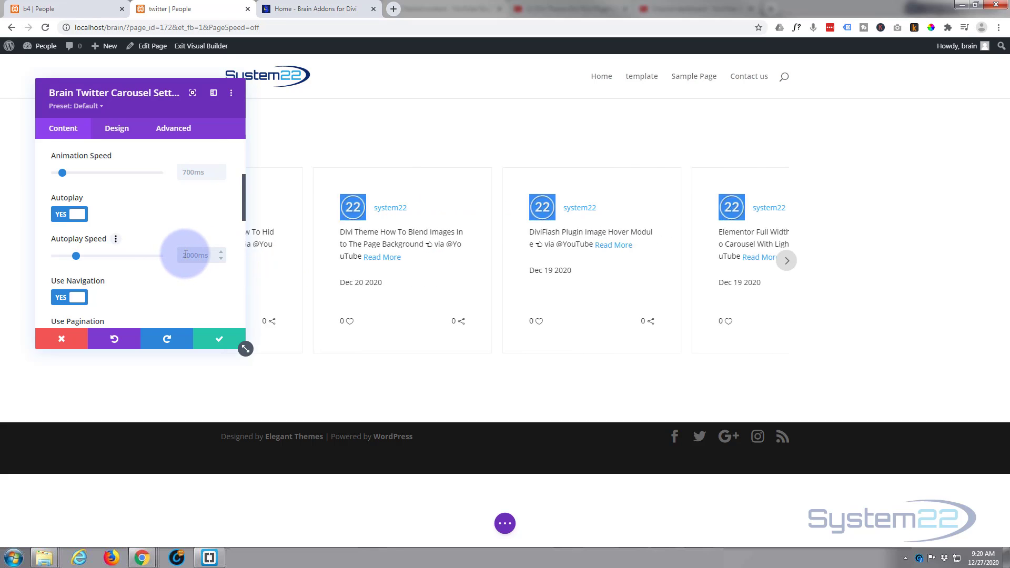
{"action": "type", "text": "000ms"}
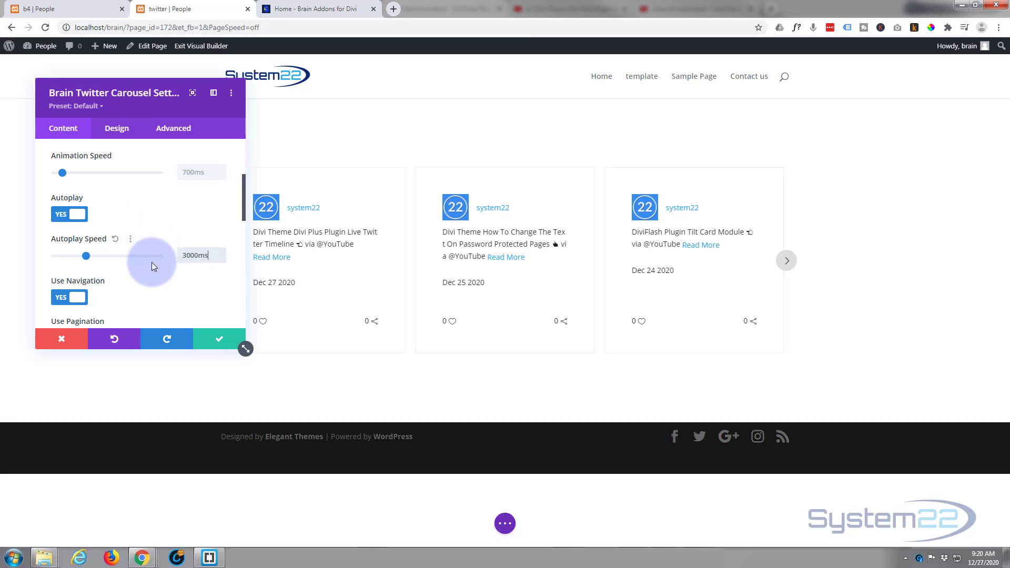
Step: Turn off the carousel's Use Navigation option and turn on Use Pagination
{"action": "left_click", "coordinate": [221, 255]}
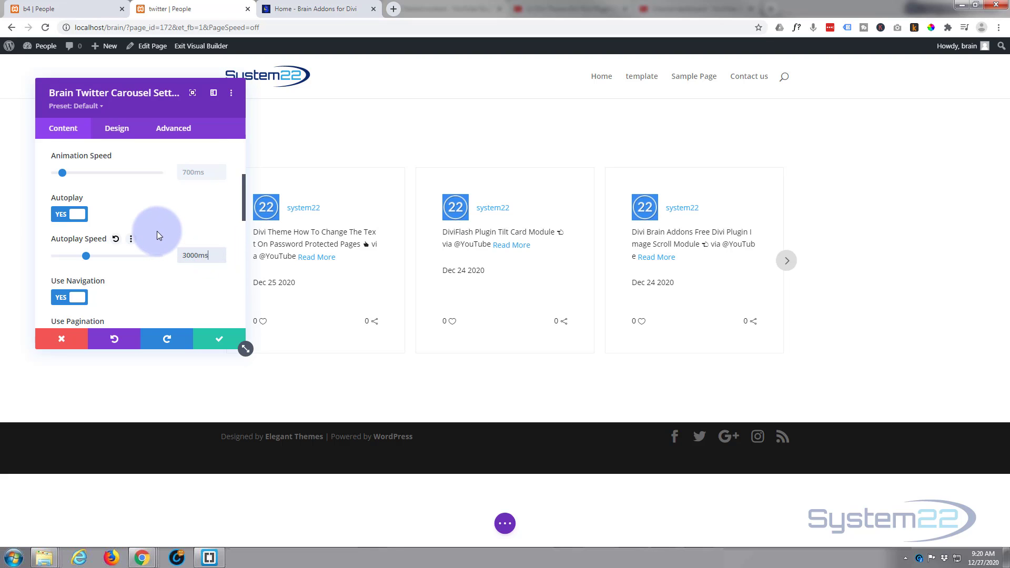
{"action": "scroll", "coordinate": [157, 230], "scroll_direction": "down", "scroll_amount": 2}
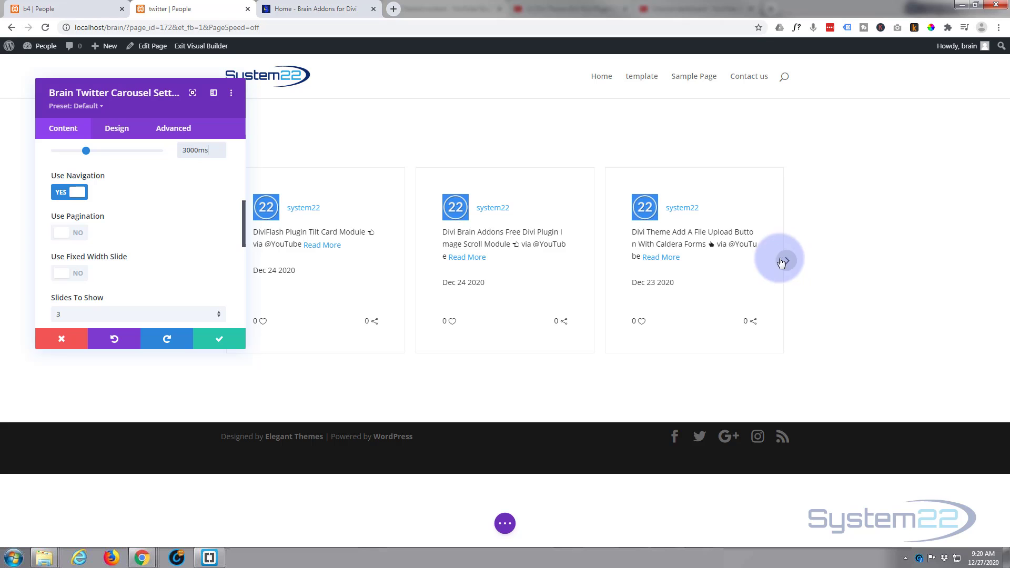
{"action": "left_click_drag", "start_coordinate": [156, 92], "coordinate": [579, 218]}
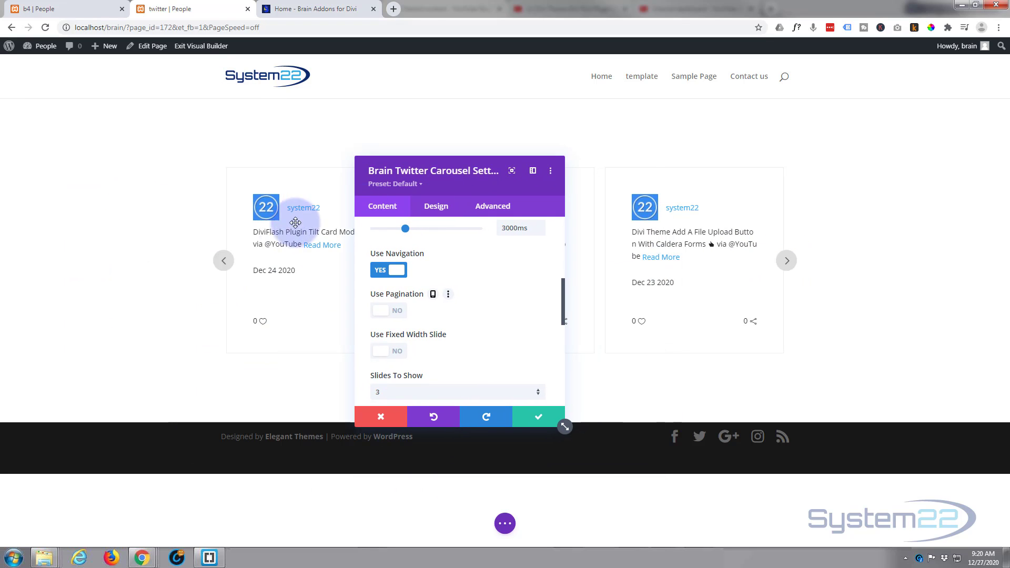
{"action": "left_click_drag", "start_coordinate": [449, 179], "coordinate": [157, 100]}
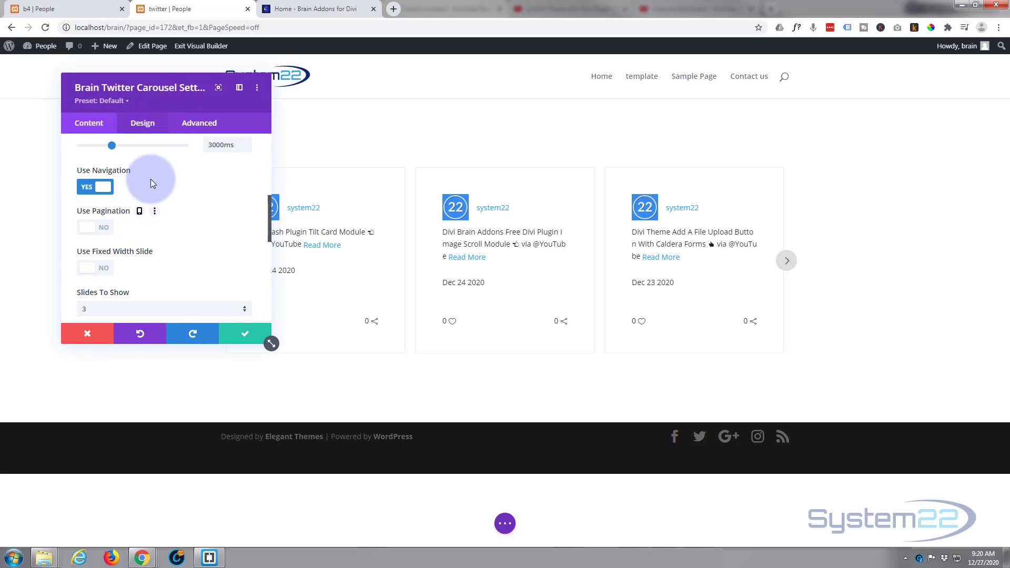
{"action": "left_click", "coordinate": [97, 189]}
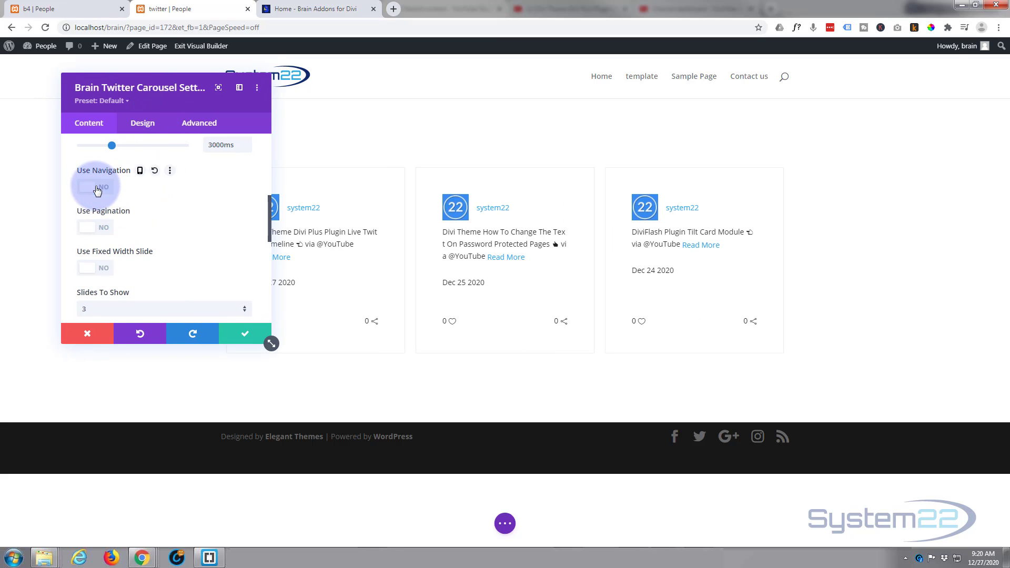
{"action": "left_click", "coordinate": [90, 231]}
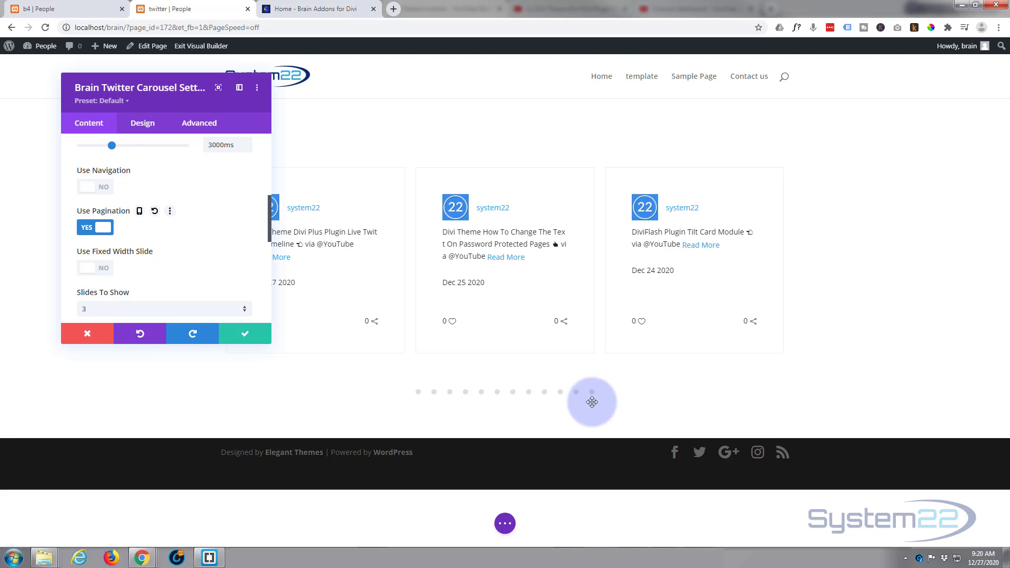
Step: Set the carousel's Slides To Show to 5
{"action": "scroll", "coordinate": [188, 263], "scroll_direction": "up", "scroll_amount": 5}
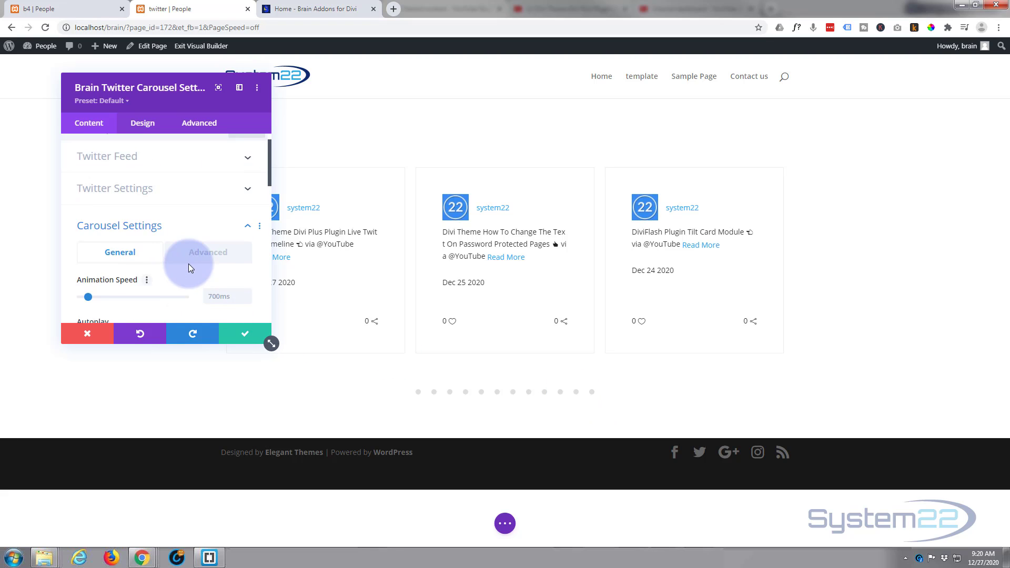
{"action": "scroll", "coordinate": [189, 264], "scroll_direction": "up", "scroll_amount": 1}
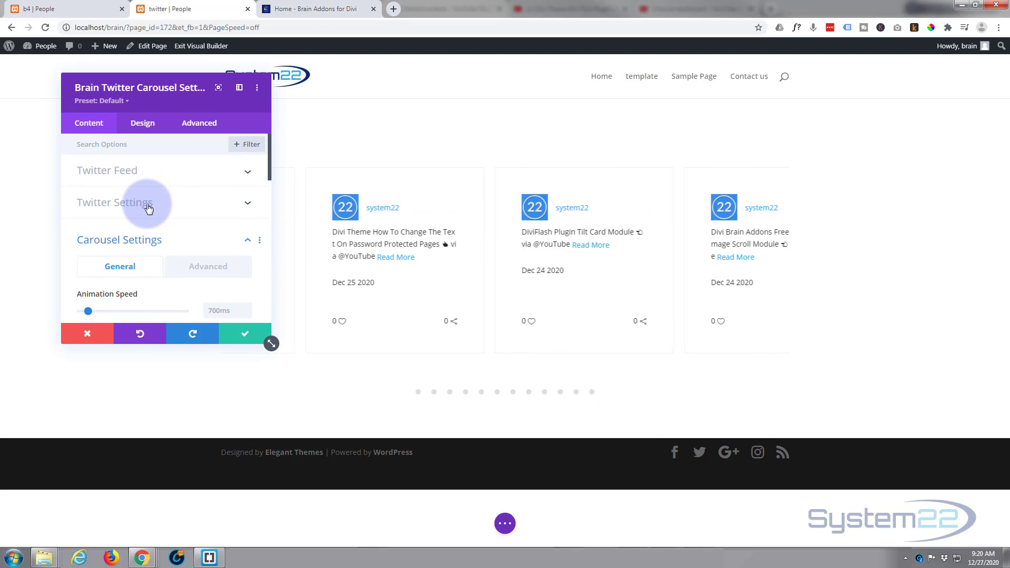
{"action": "scroll", "coordinate": [149, 207], "scroll_direction": "down", "scroll_amount": 1}
{"action": "scroll", "coordinate": [148, 207], "scroll_direction": "down", "scroll_amount": 2}
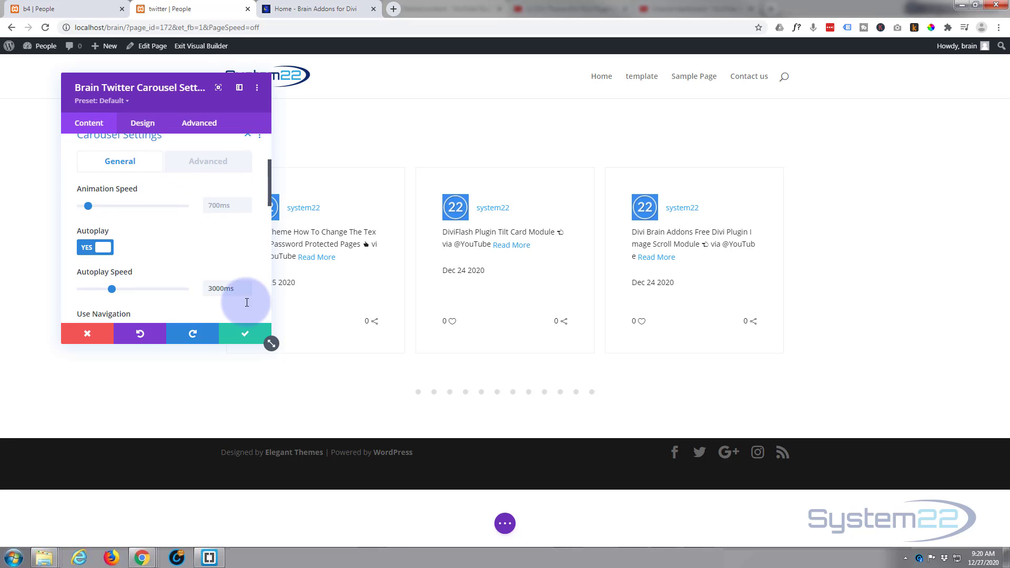
{"action": "scroll", "coordinate": [171, 236], "scroll_direction": "down", "scroll_amount": 1}
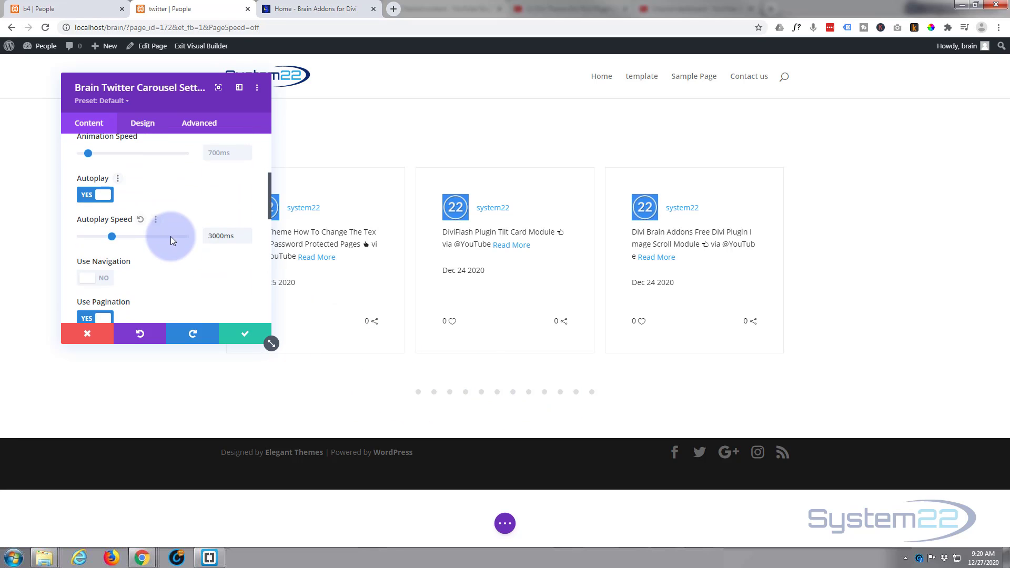
{"action": "scroll", "coordinate": [171, 235], "scroll_direction": "down", "scroll_amount": 2}
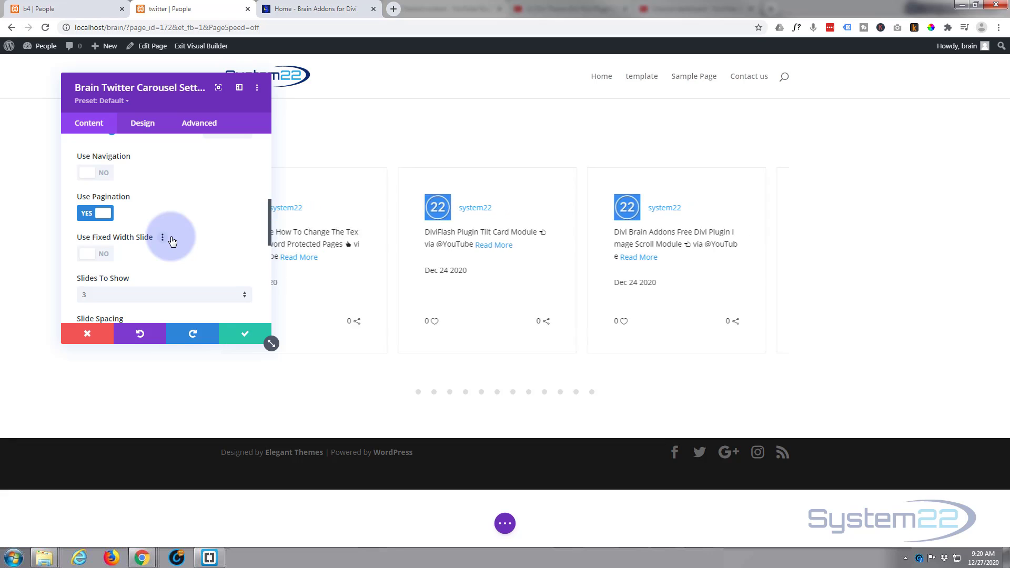
{"action": "scroll", "coordinate": [171, 236], "scroll_direction": "down", "scroll_amount": 1}
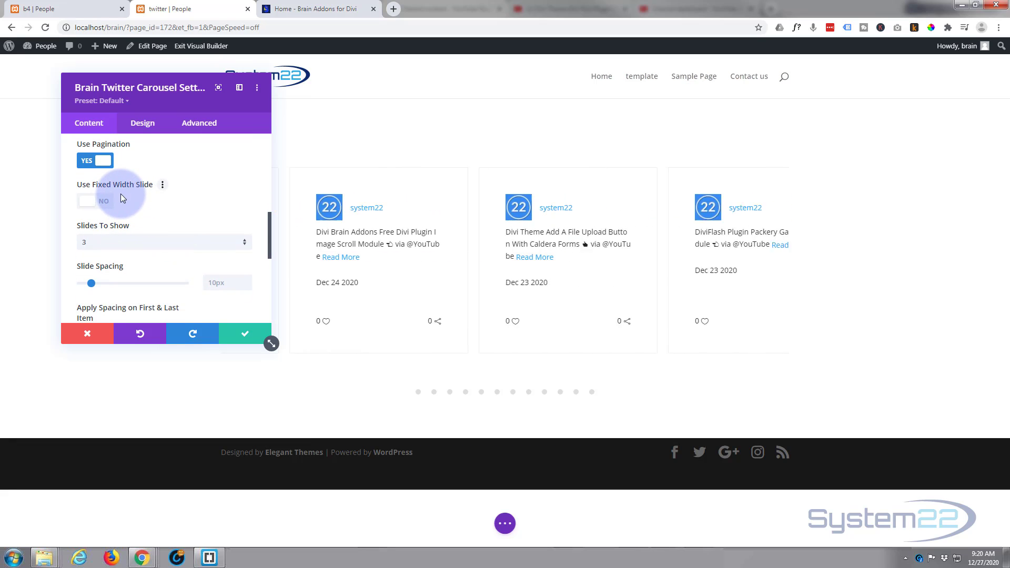
{"action": "left_click", "coordinate": [166, 243]}
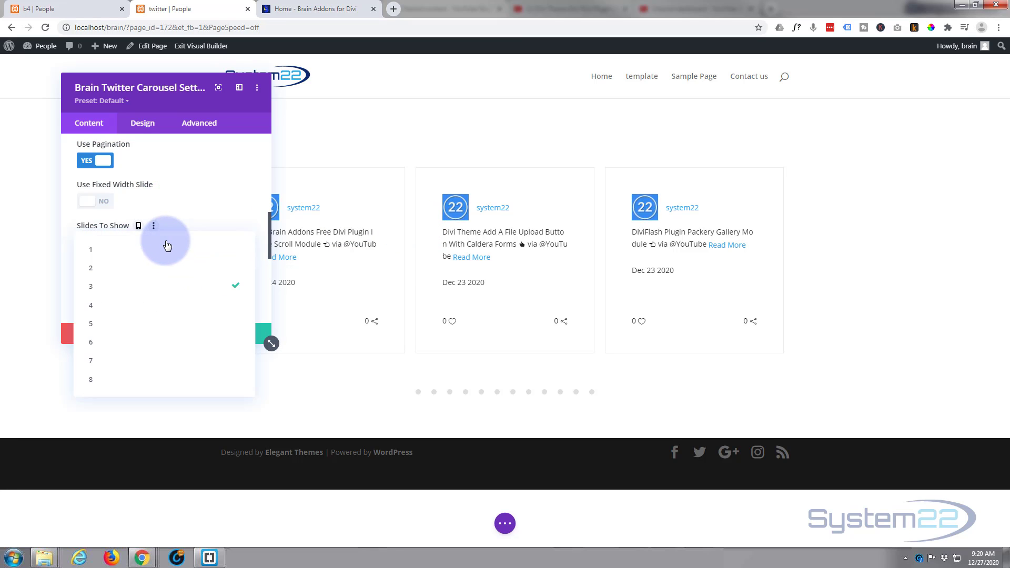
{"action": "left_click", "coordinate": [136, 328]}
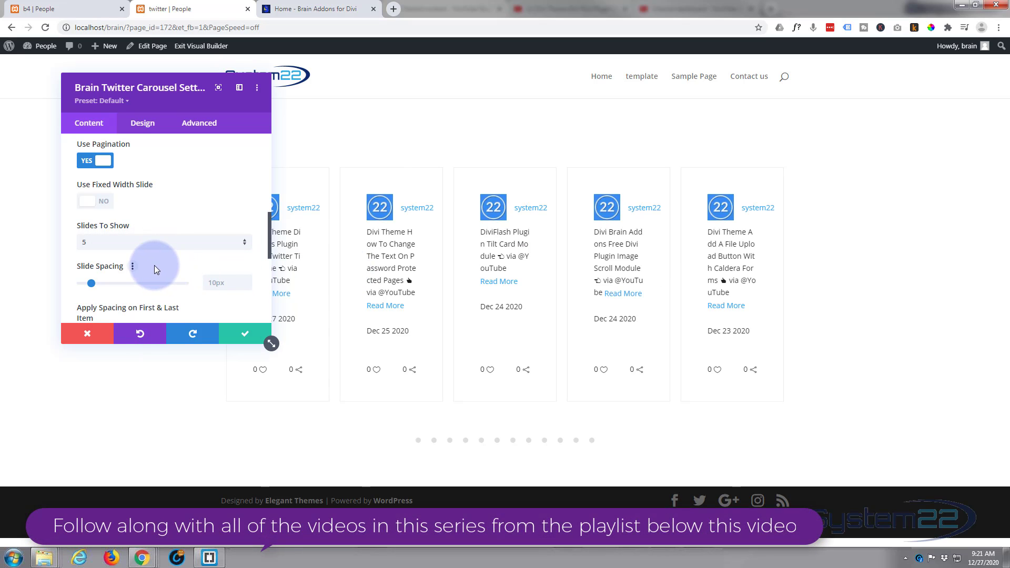
Step: Review the carousel's slide spacing, infinite looping and equal item height options, and the module's link URL and link target choices
{"action": "scroll", "coordinate": [154, 269], "scroll_direction": "down", "scroll_amount": 2}
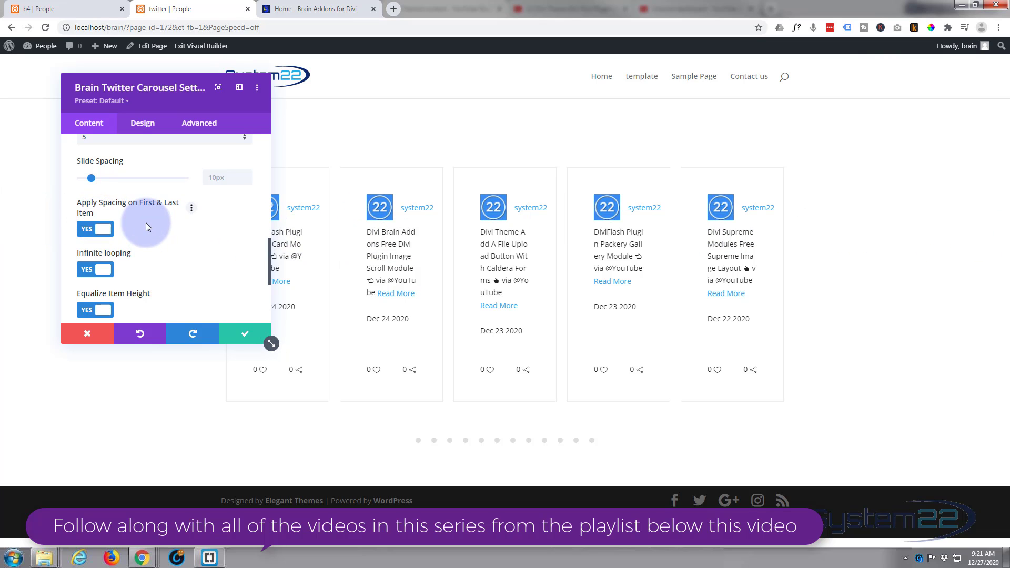
{"action": "scroll", "coordinate": [149, 223], "scroll_direction": "down", "scroll_amount": 2}
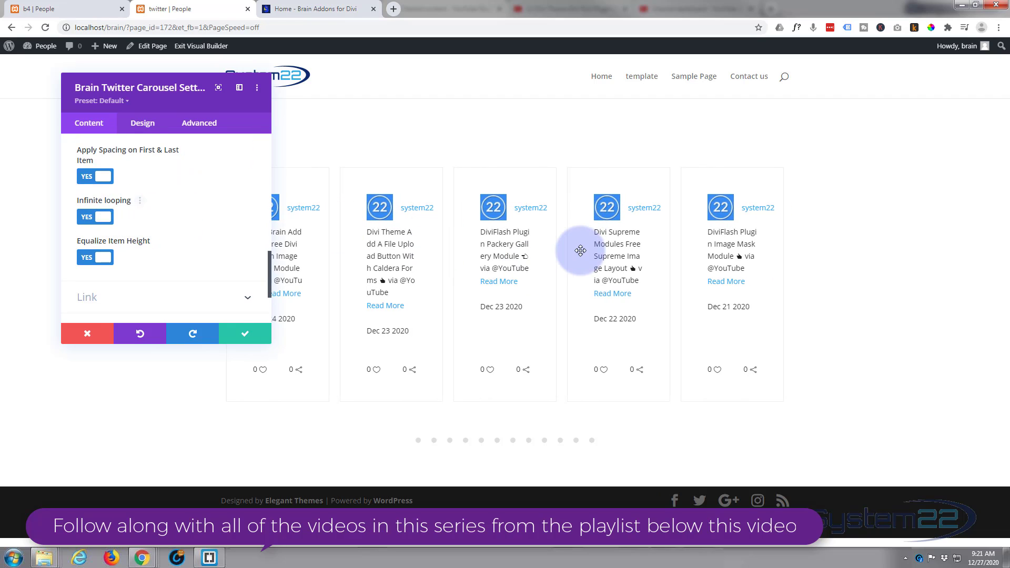
{"action": "scroll", "coordinate": [192, 241], "scroll_direction": "down", "scroll_amount": 1}
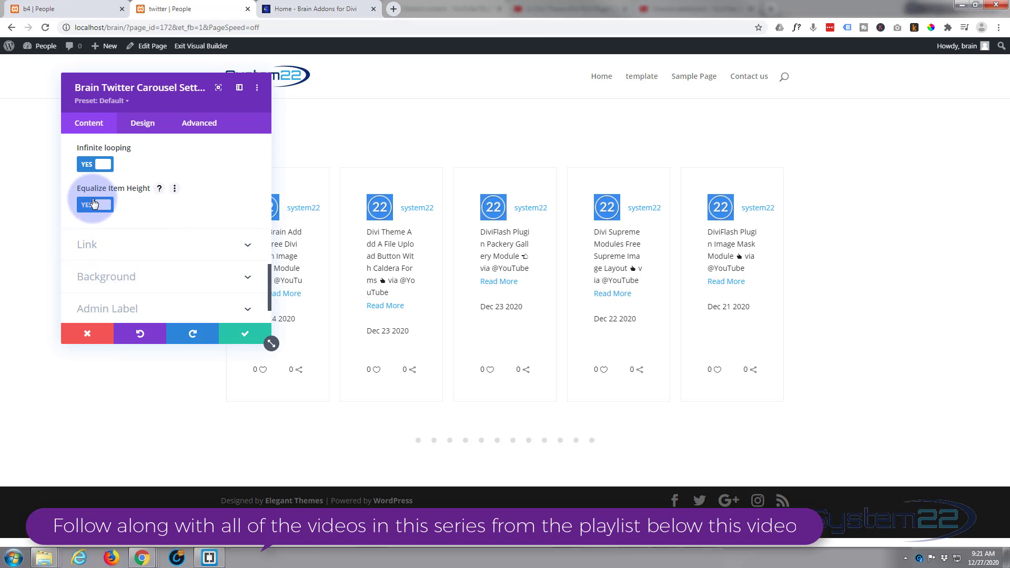
{"action": "scroll", "coordinate": [165, 198], "scroll_direction": "down", "scroll_amount": 1}
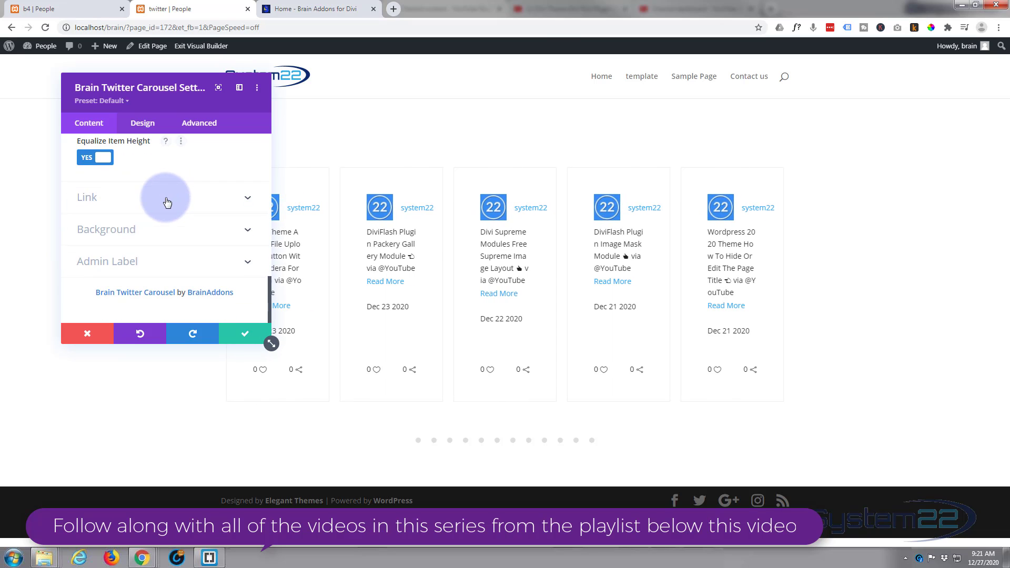
{"action": "left_click", "coordinate": [166, 202]}
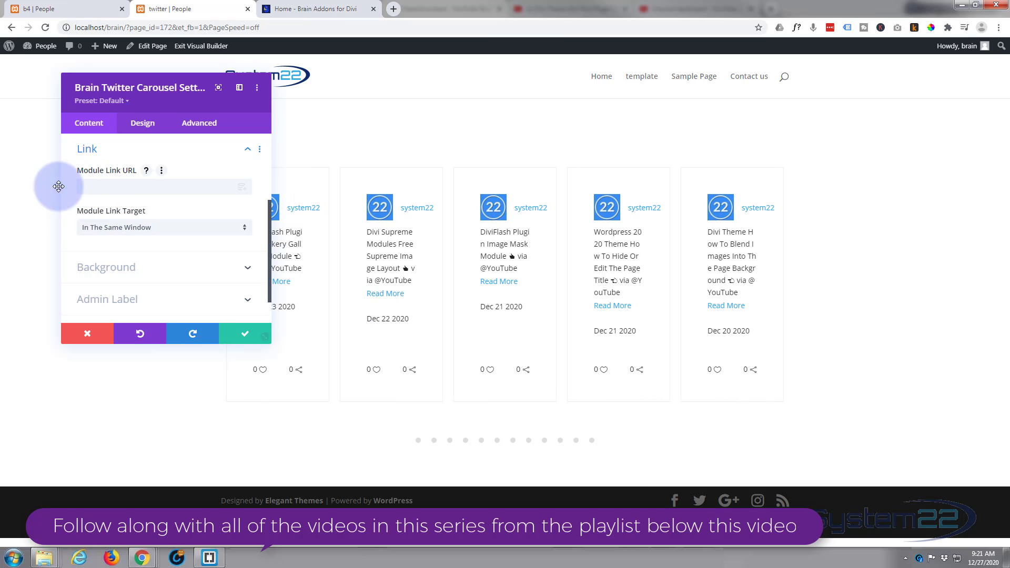
{"action": "left_click", "coordinate": [92, 186]}
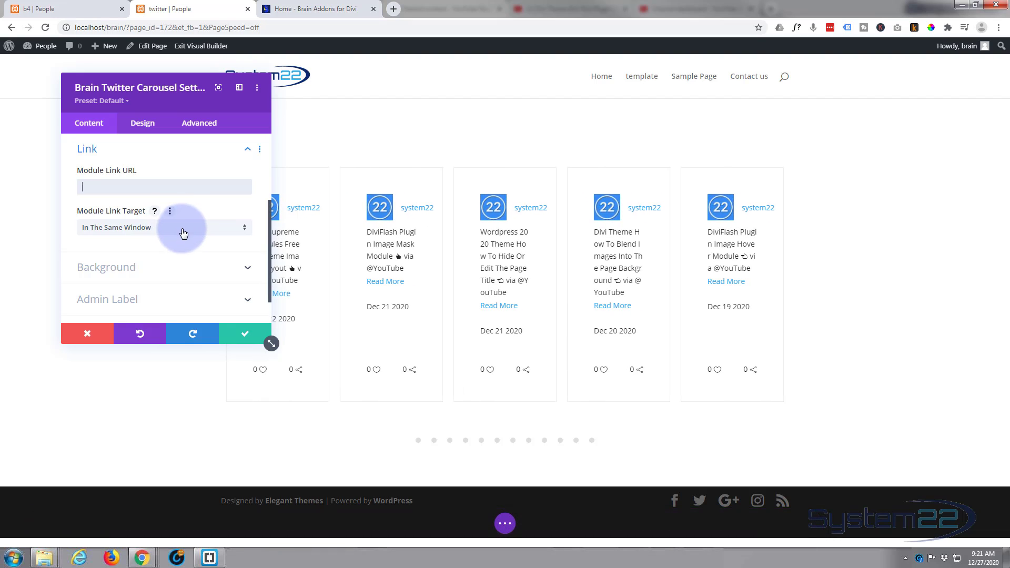
{"action": "left_click", "coordinate": [164, 232]}
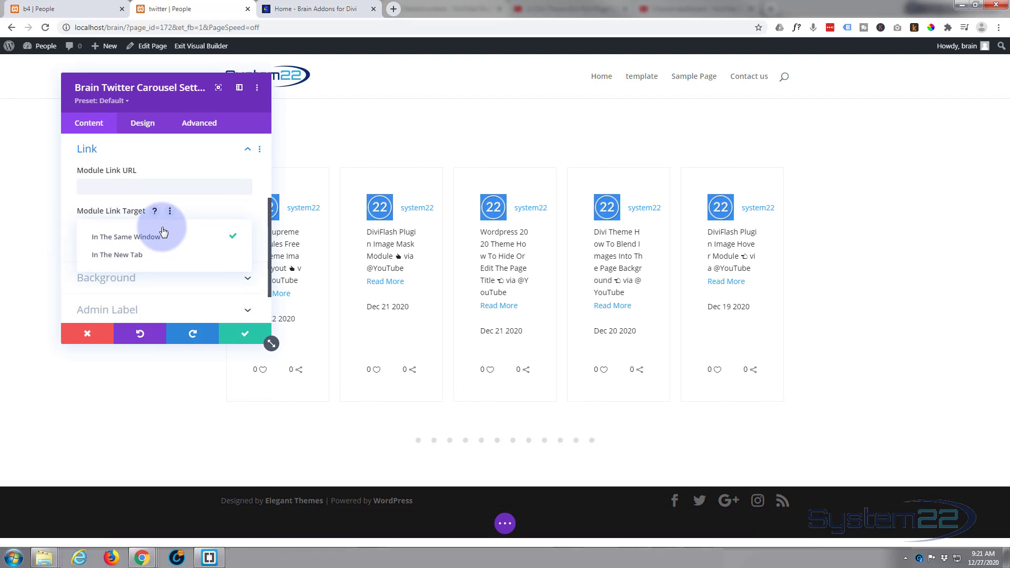
{"action": "left_click", "coordinate": [68, 238]}
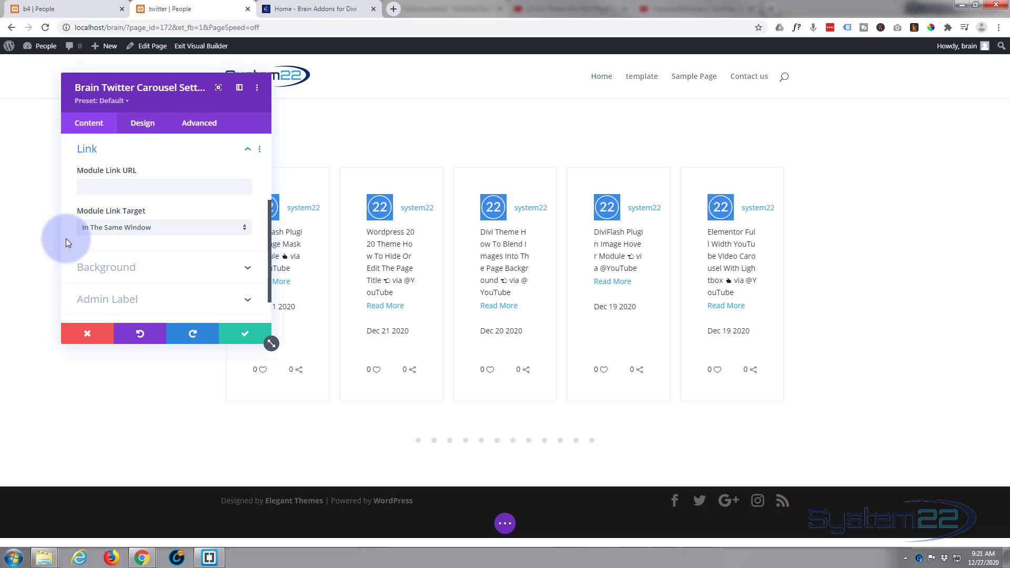
{"action": "left_click", "coordinate": [143, 256]}
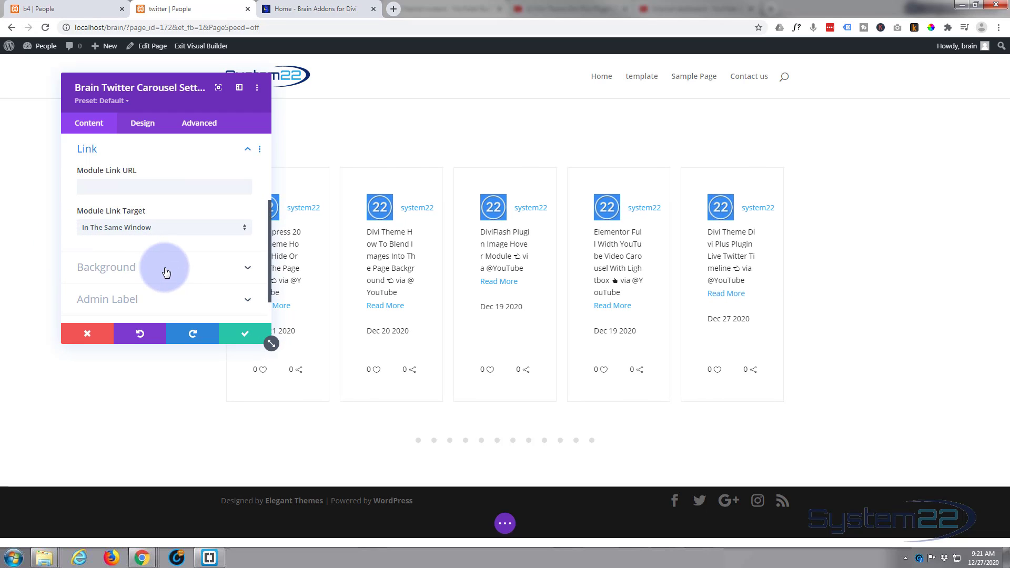
Step: Look over the module's background options and save the Twitter carousel settings
{"action": "left_click", "coordinate": [149, 276]}
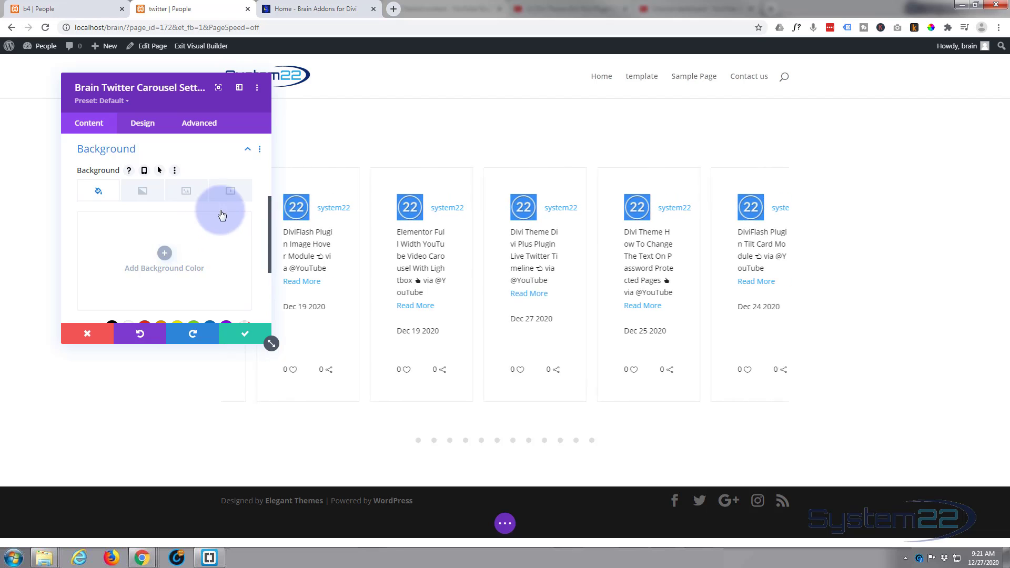
{"action": "scroll", "coordinate": [179, 251], "scroll_direction": "down", "scroll_amount": 2}
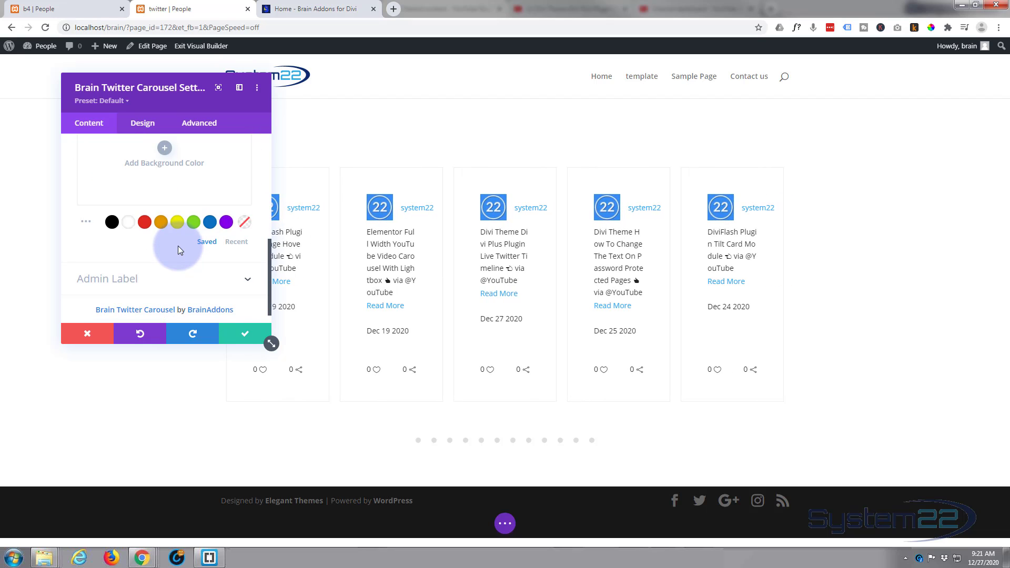
{"action": "scroll", "coordinate": [178, 245], "scroll_direction": "down", "scroll_amount": 1}
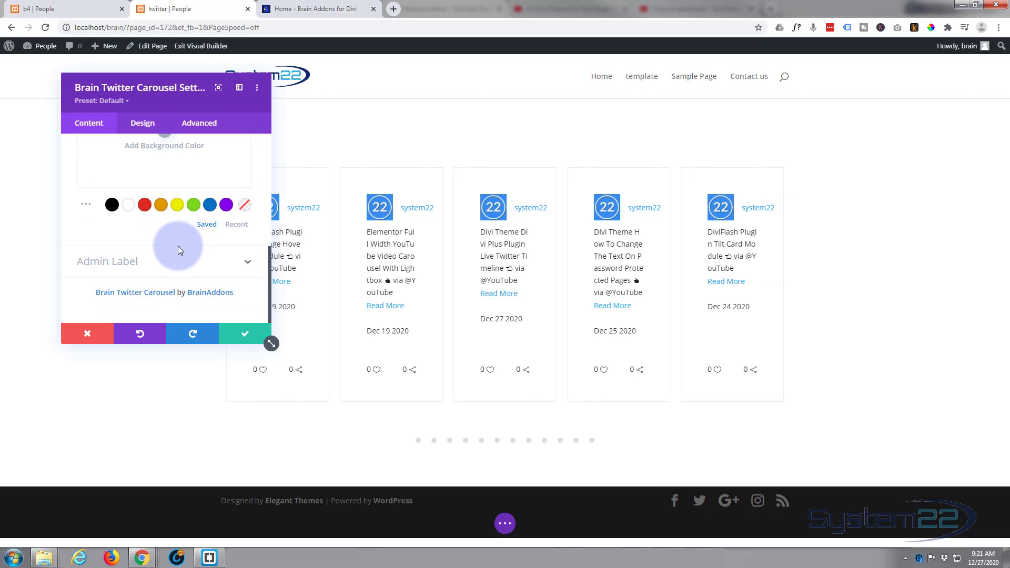
{"action": "left_click", "coordinate": [242, 341]}
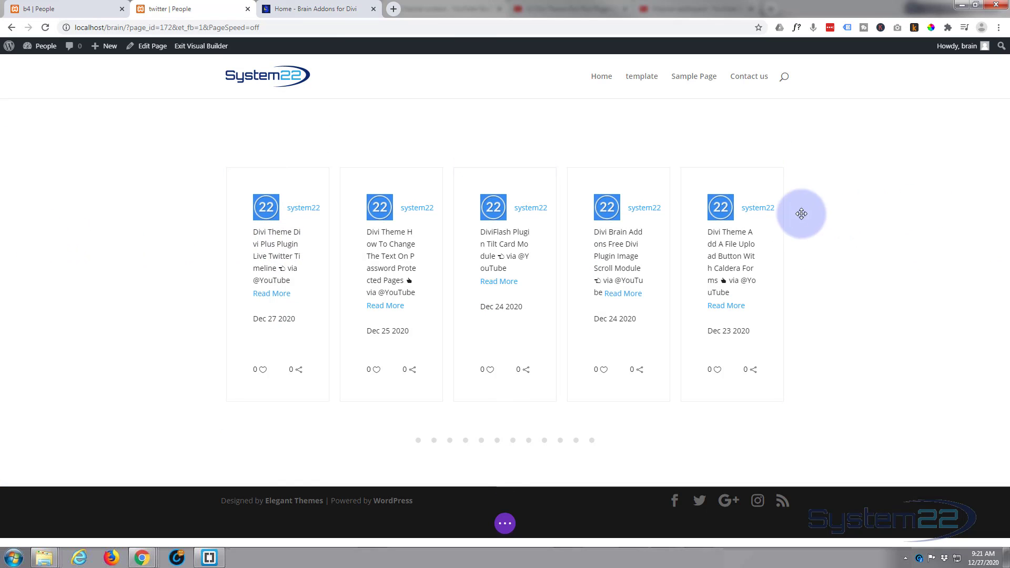
Step: In the sizing settings of the row holding the carousel, set both Width and Max Width to 100%
{"action": "mouse_move", "coordinate": [237, 178]}
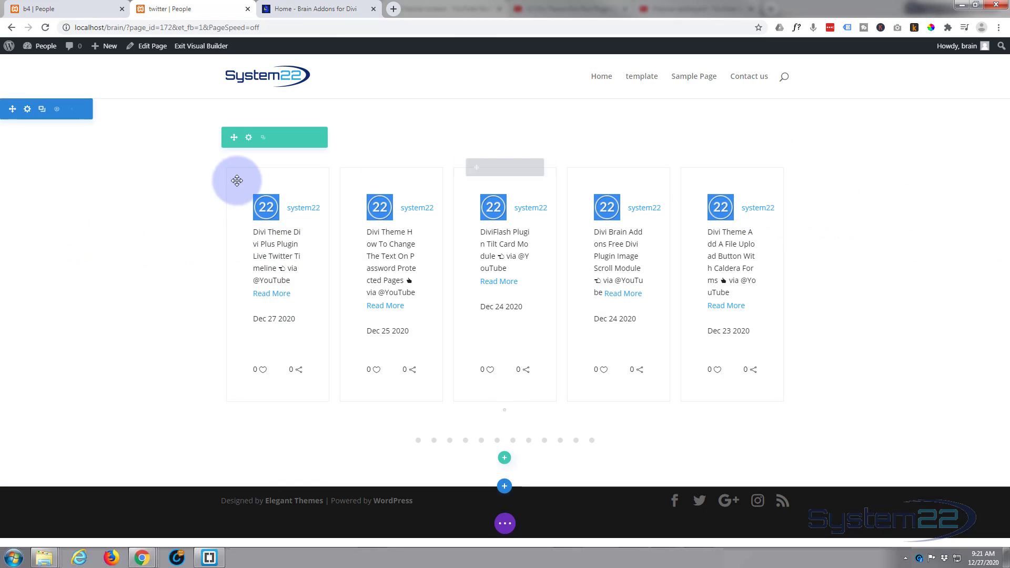
{"action": "left_click", "coordinate": [249, 141]}
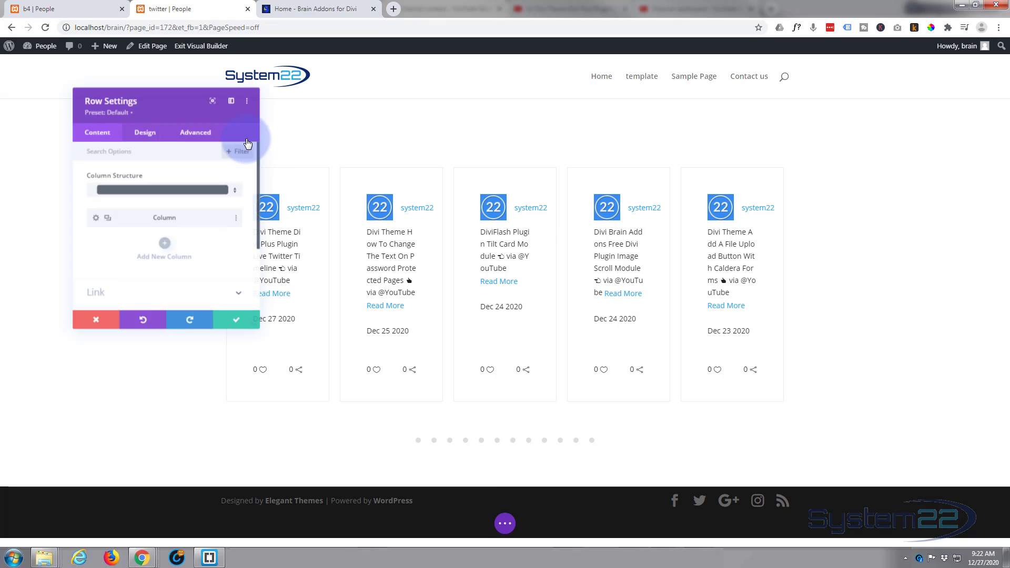
{"action": "left_click", "coordinate": [152, 126]}
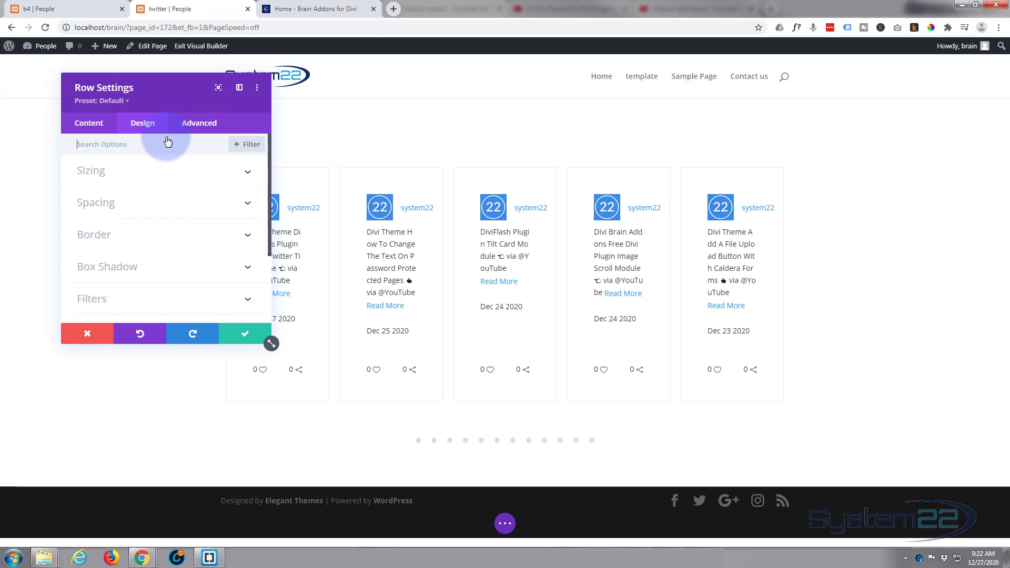
{"action": "left_click", "coordinate": [198, 171]}
{"action": "scroll", "coordinate": [197, 173], "scroll_direction": "down", "scroll_amount": 2}
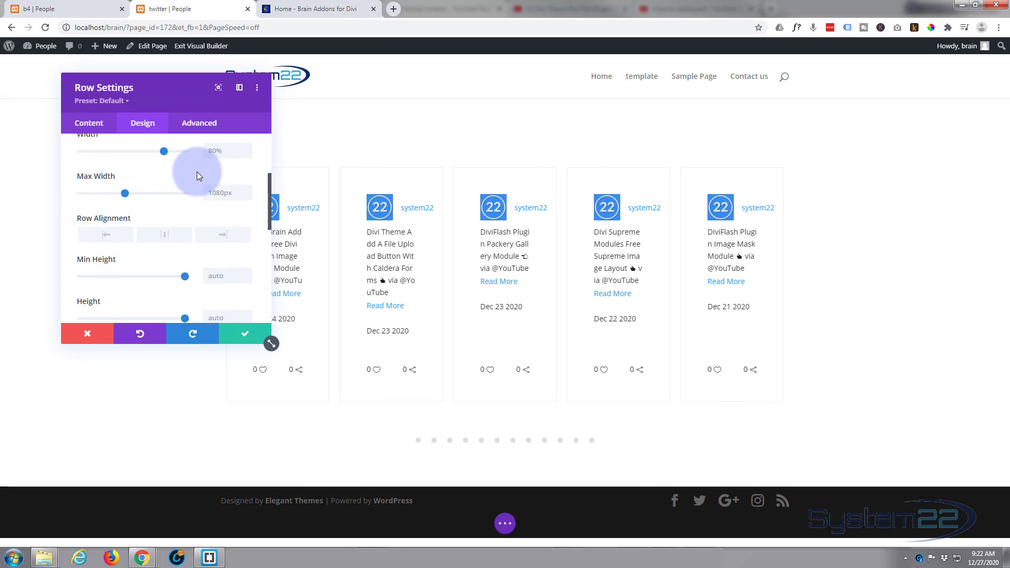
{"action": "scroll", "coordinate": [197, 172], "scroll_direction": "up", "scroll_amount": 1}
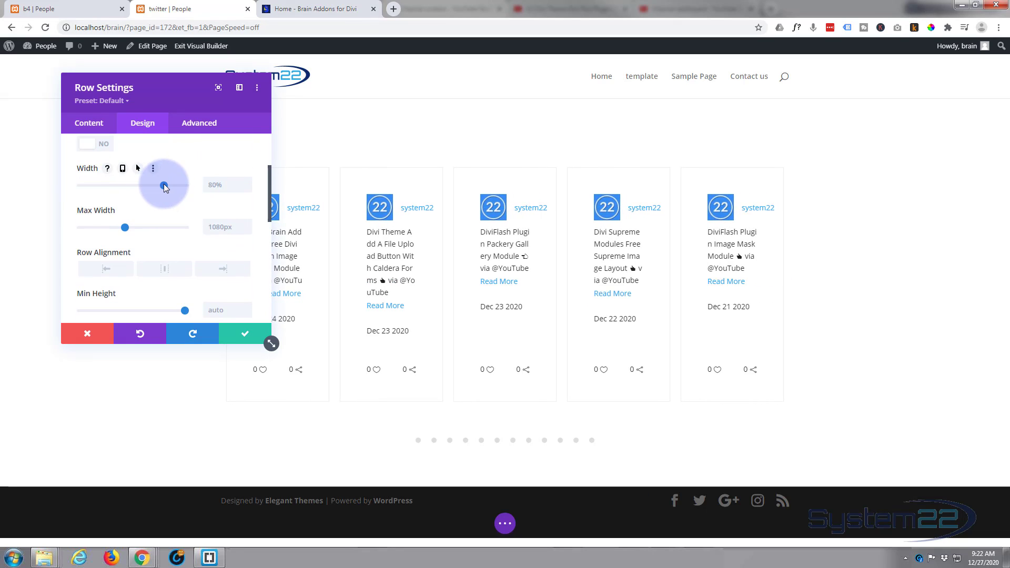
{"action": "left_click_drag", "start_coordinate": [164, 185], "coordinate": [229, 187]}
{"action": "left_click", "coordinate": [232, 185]}
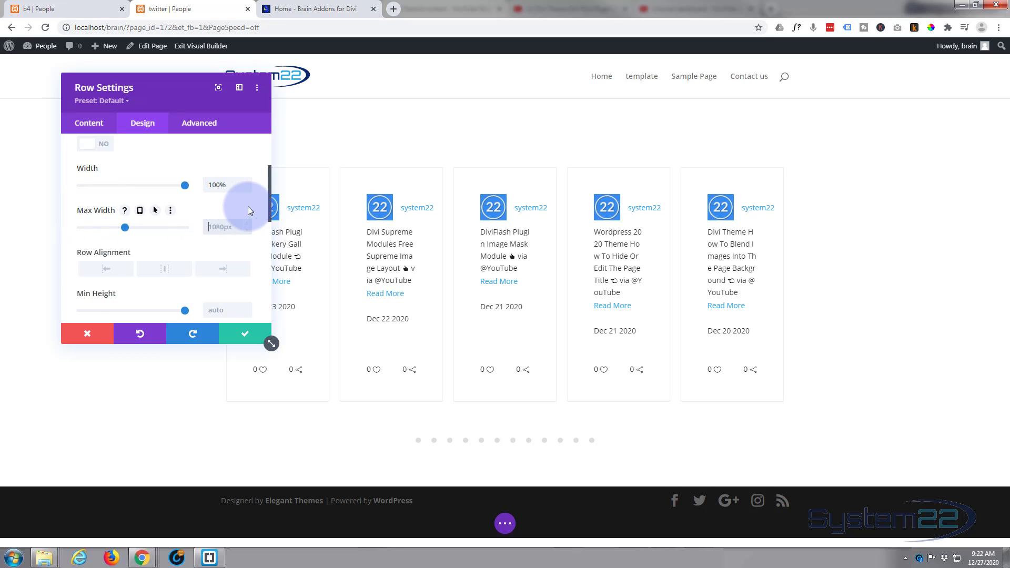
{"action": "type", "text": "100%"}
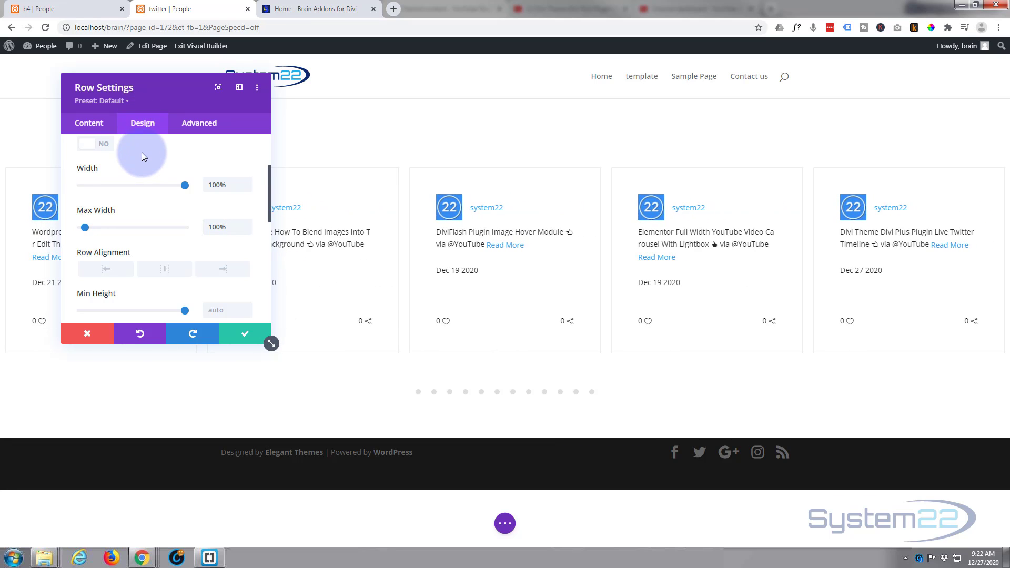
{"action": "scroll", "coordinate": [142, 153], "scroll_direction": "down", "scroll_amount": 2}
{"action": "scroll", "coordinate": [141, 152], "scroll_direction": "down", "scroll_amount": 4}
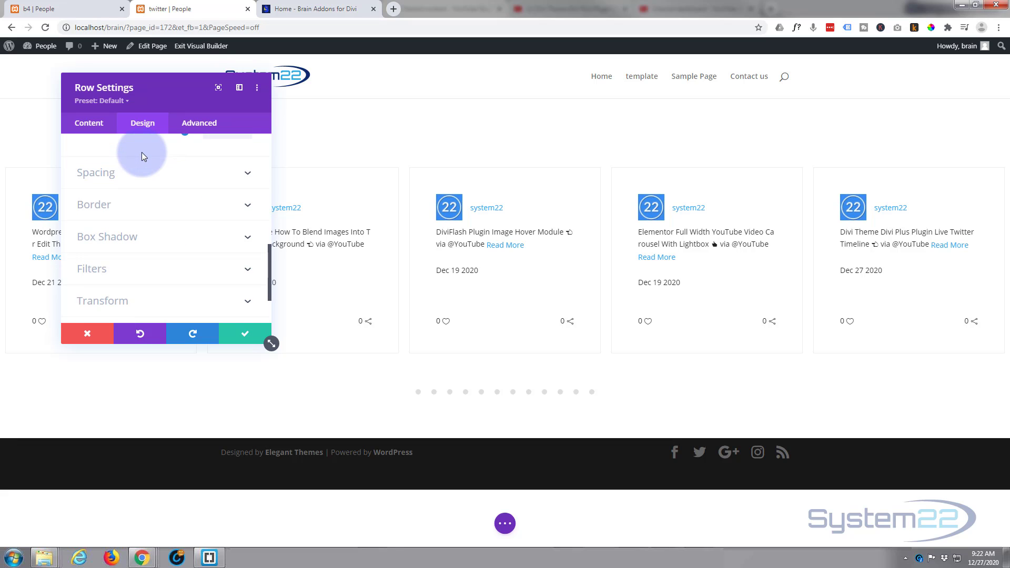
Step: Set the row's left and right padding to 30px and save the row settings
{"action": "left_click", "coordinate": [143, 174]}
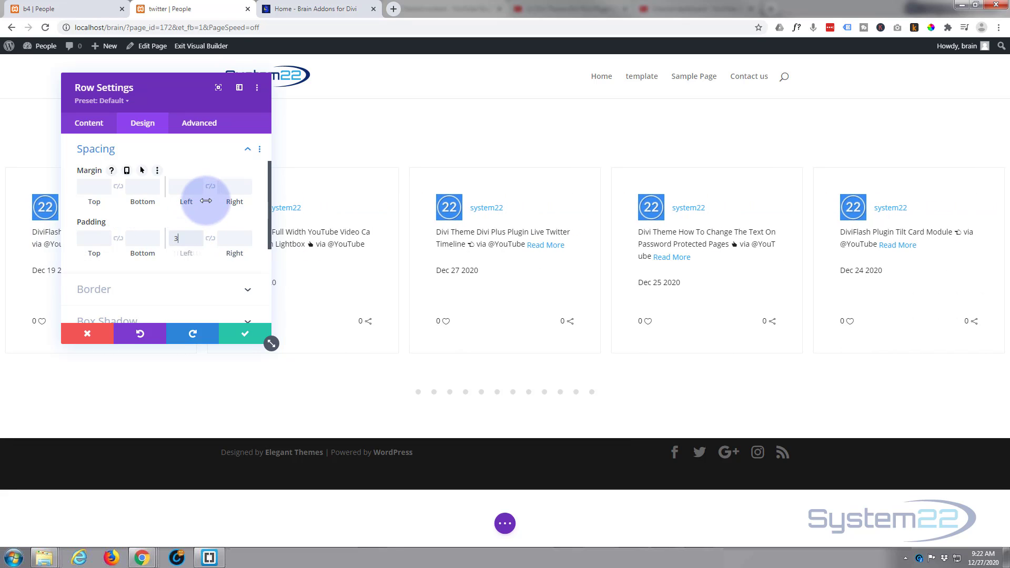
{"action": "type", "text": "px"}
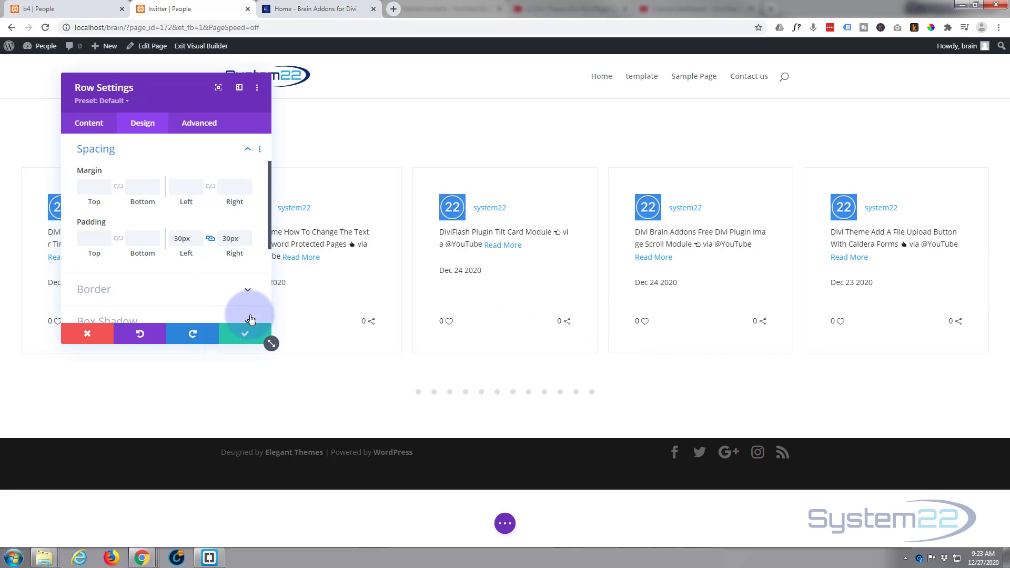
{"action": "left_click", "coordinate": [243, 331]}
{"action": "mouse_move", "coordinate": [367, 218]}
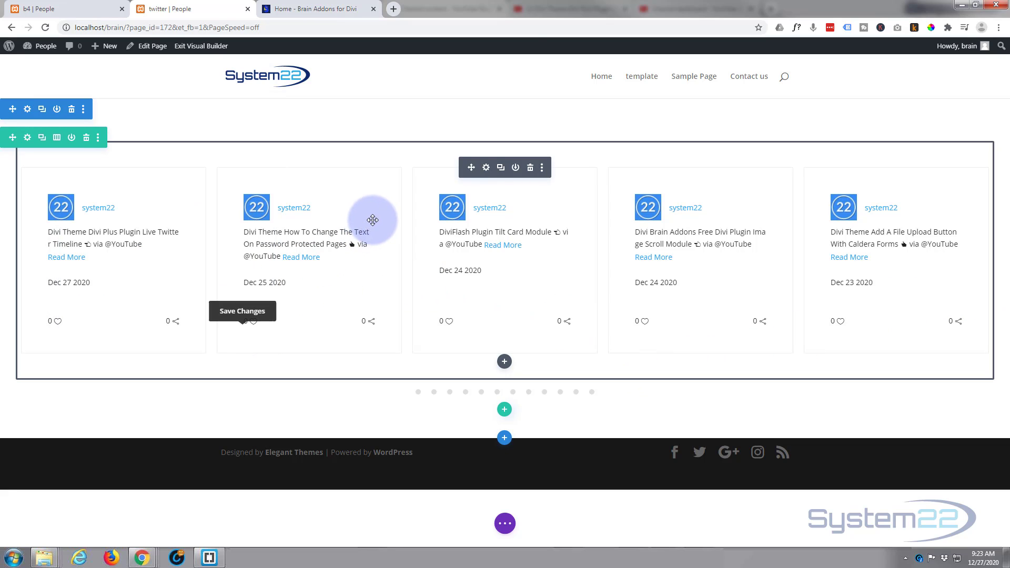
Step: In the Brain Twitter Carousel module's design settings, set the Tweets Box alignment to center
{"action": "left_click", "coordinate": [486, 167]}
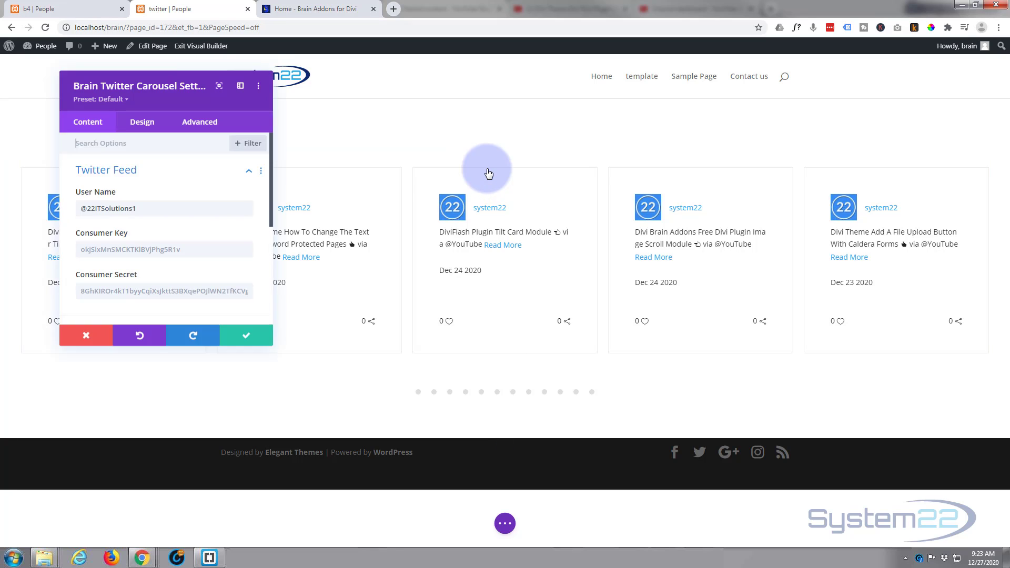
{"action": "left_click", "coordinate": [129, 145]}
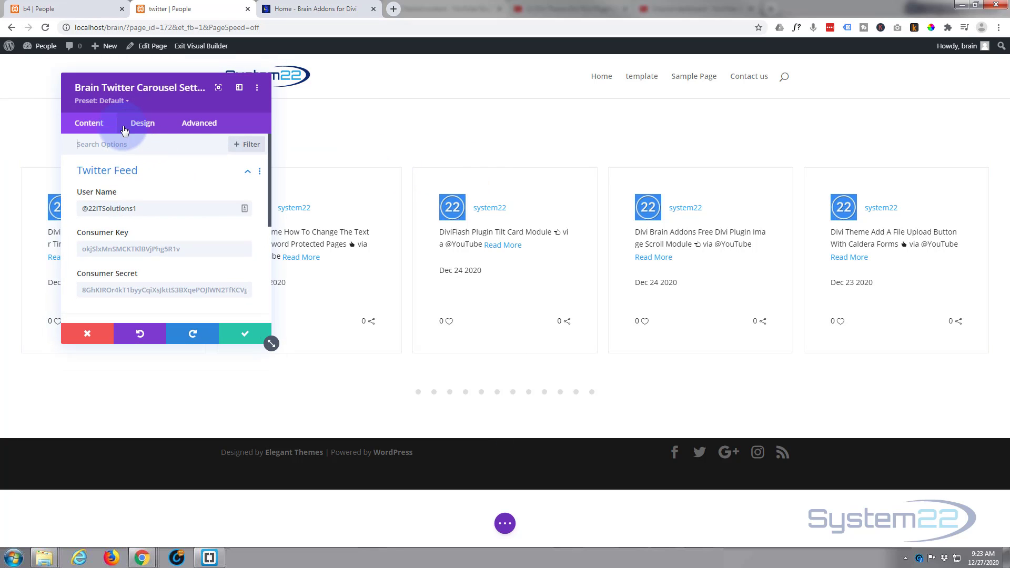
{"action": "left_click", "coordinate": [151, 124]}
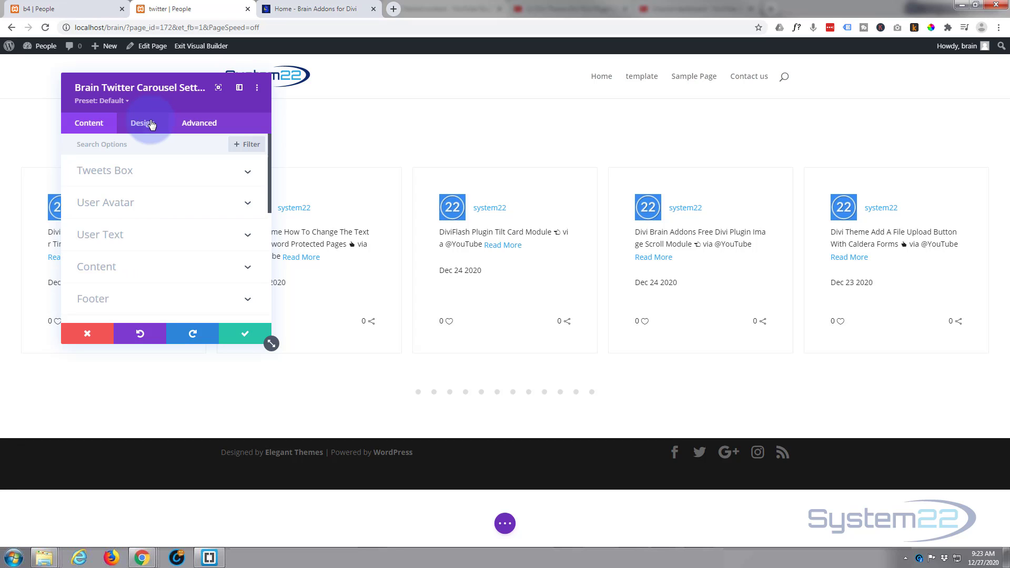
{"action": "left_click", "coordinate": [176, 173]}
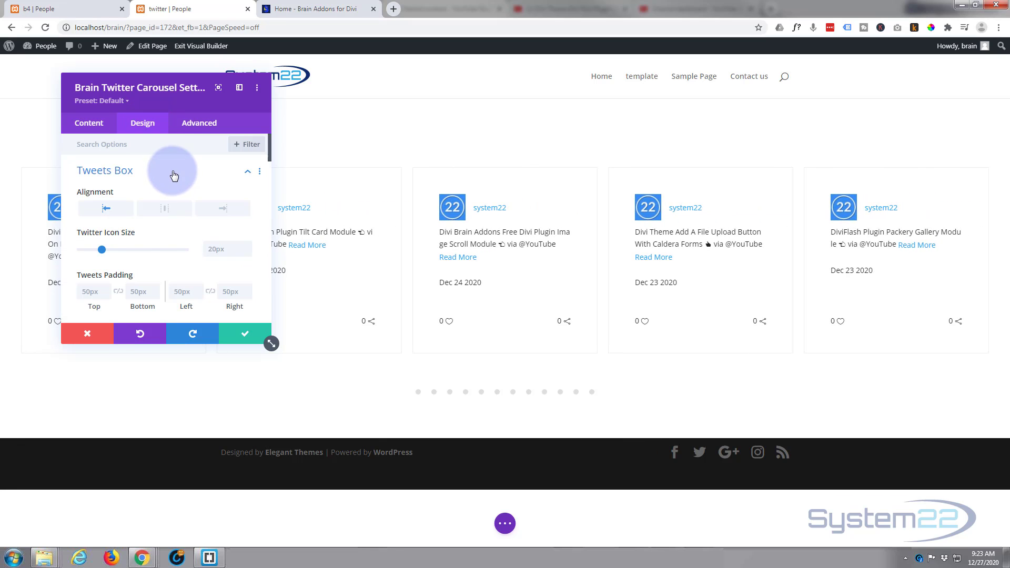
{"action": "left_click", "coordinate": [162, 211]}
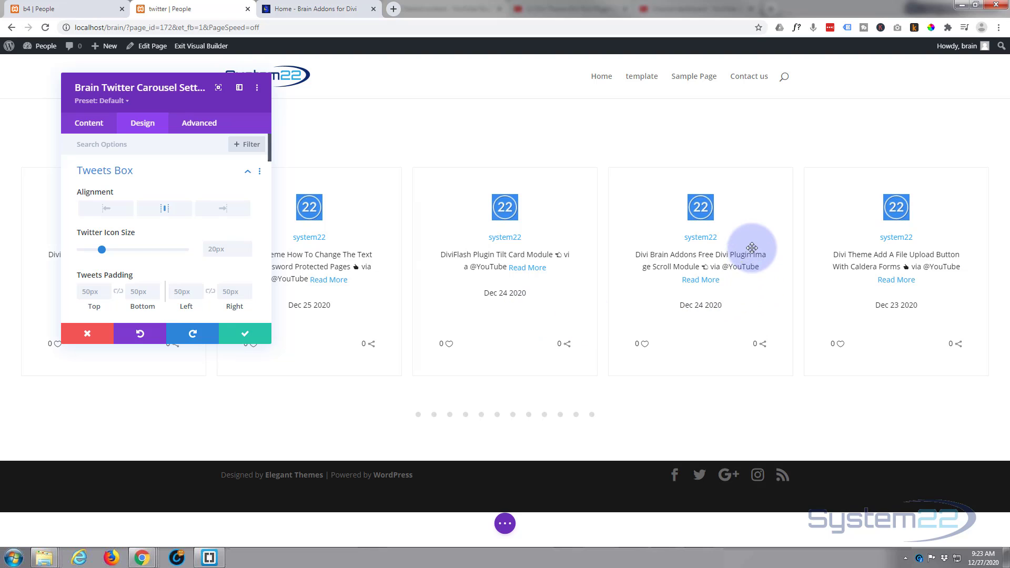
{"action": "scroll", "coordinate": [142, 218], "scroll_direction": "down", "scroll_amount": 1}
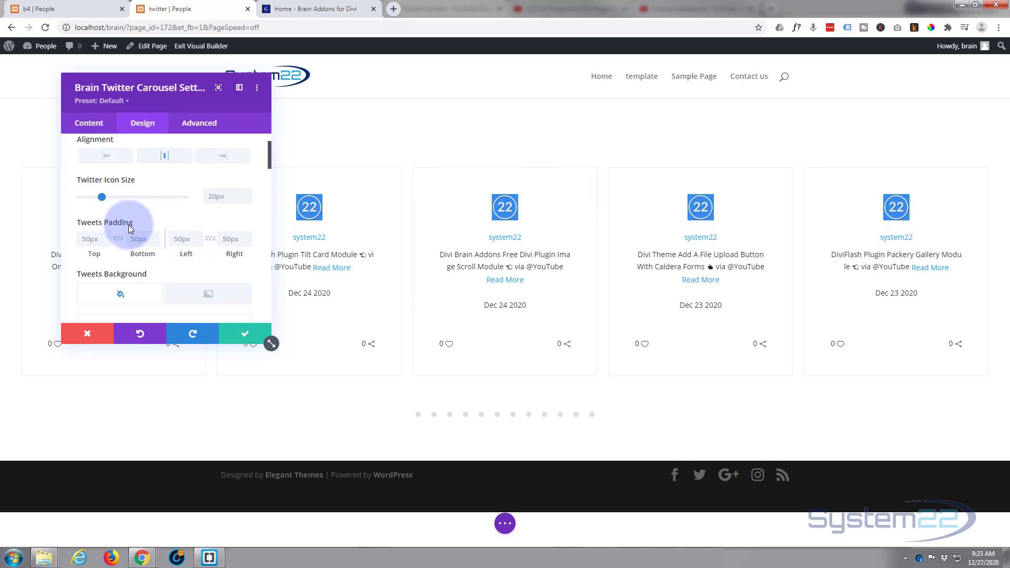
Step: Review the module's Twitter Settings and the Tweets Box options for icon size and tweets padding
{"action": "left_click", "coordinate": [82, 124]}
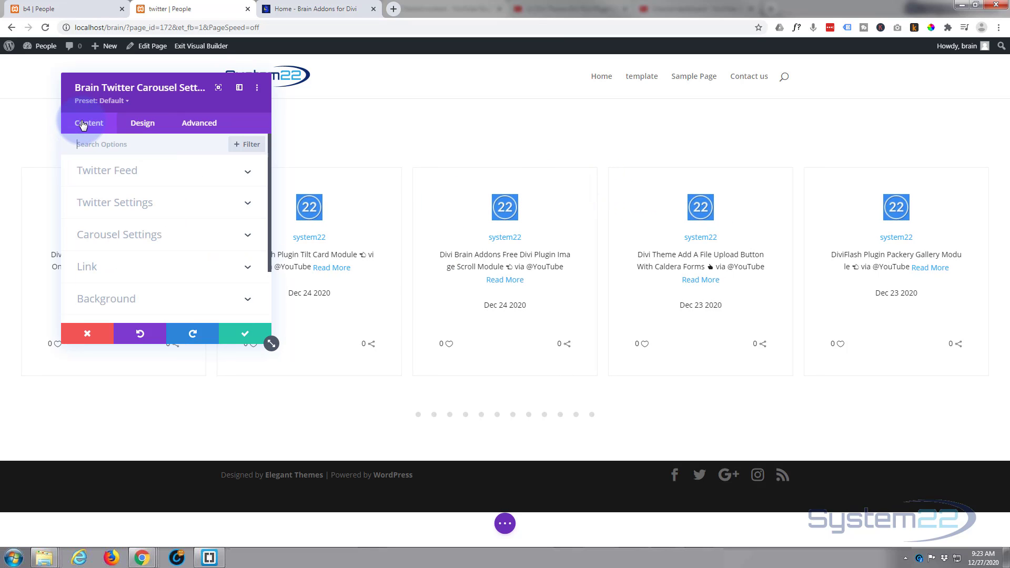
{"action": "left_click", "coordinate": [202, 199]}
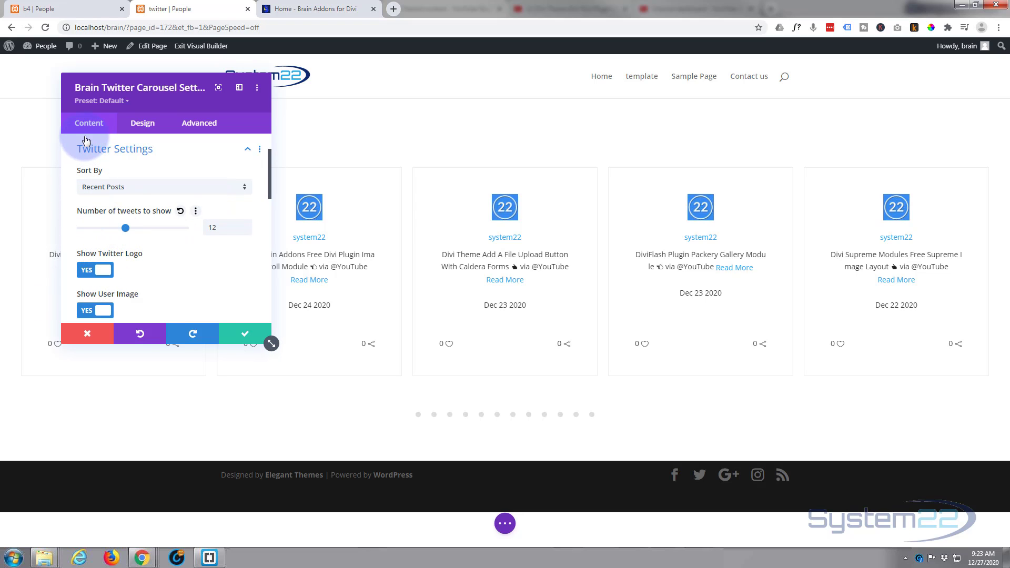
{"action": "left_click", "coordinate": [152, 126]}
{"action": "left_click", "coordinate": [154, 174]}
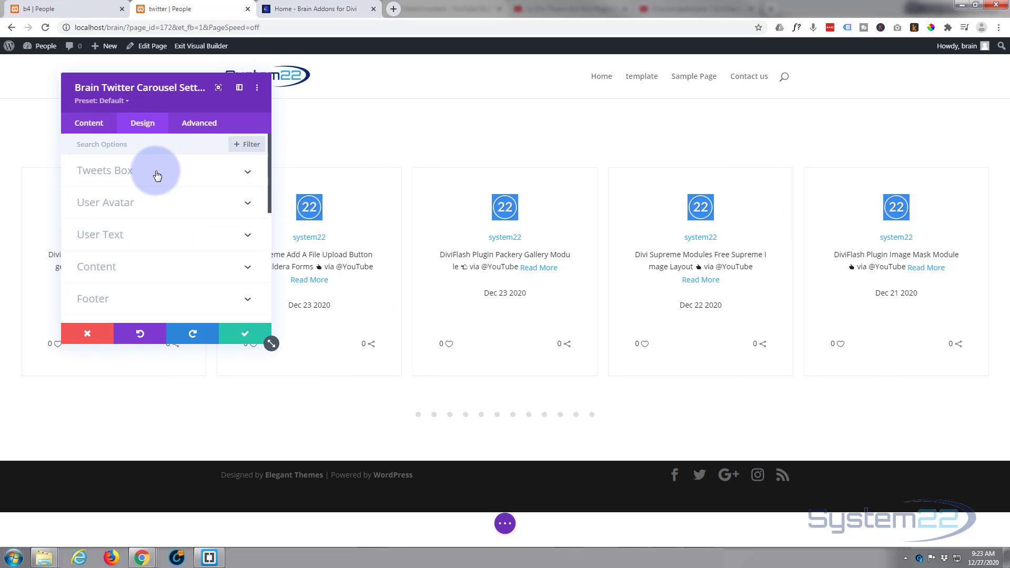
{"action": "scroll", "coordinate": [160, 171], "scroll_direction": "down", "scroll_amount": 1}
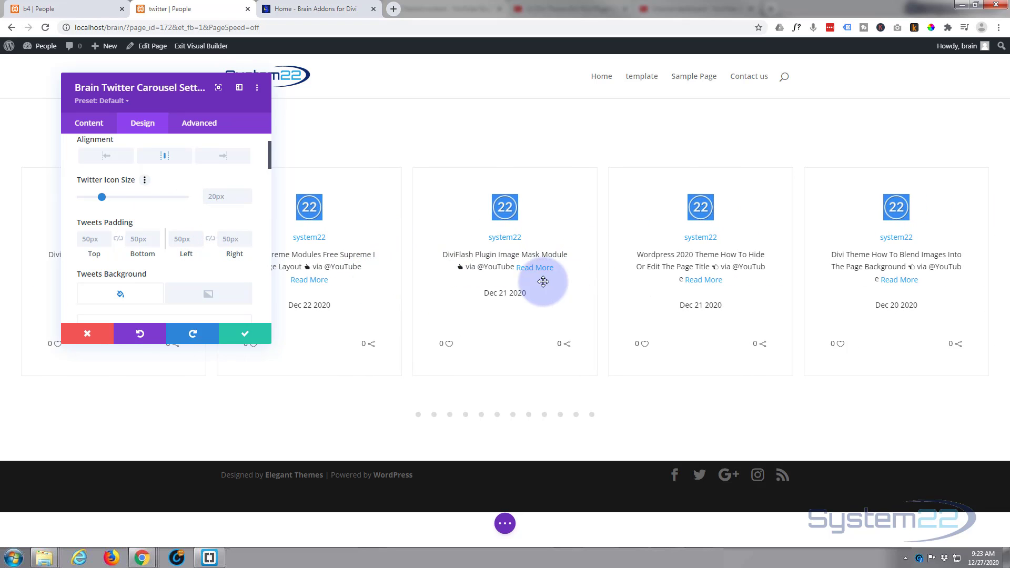
{"action": "scroll", "coordinate": [113, 229], "scroll_direction": "down", "scroll_amount": 1}
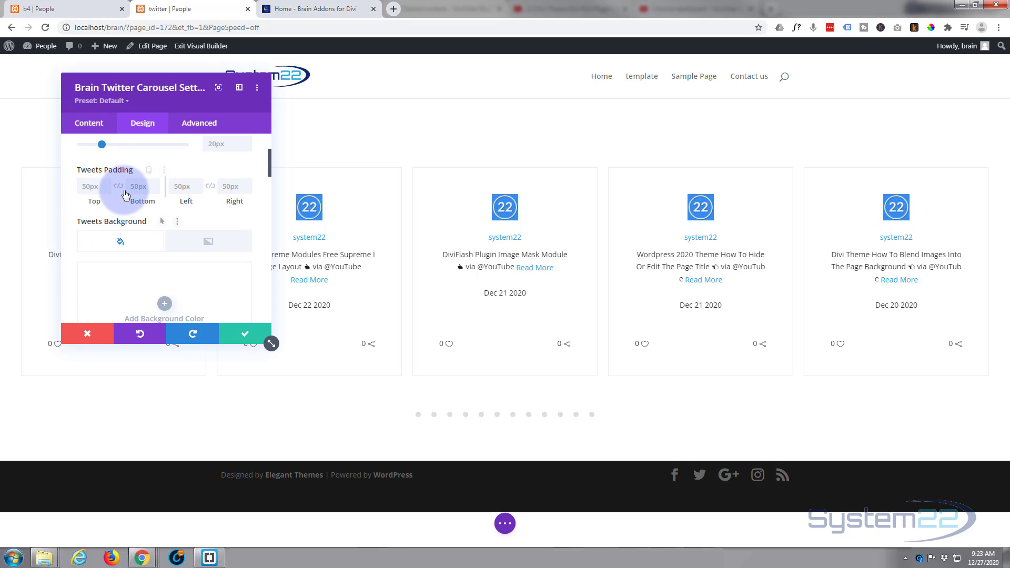
{"action": "left_click", "coordinate": [89, 186]}
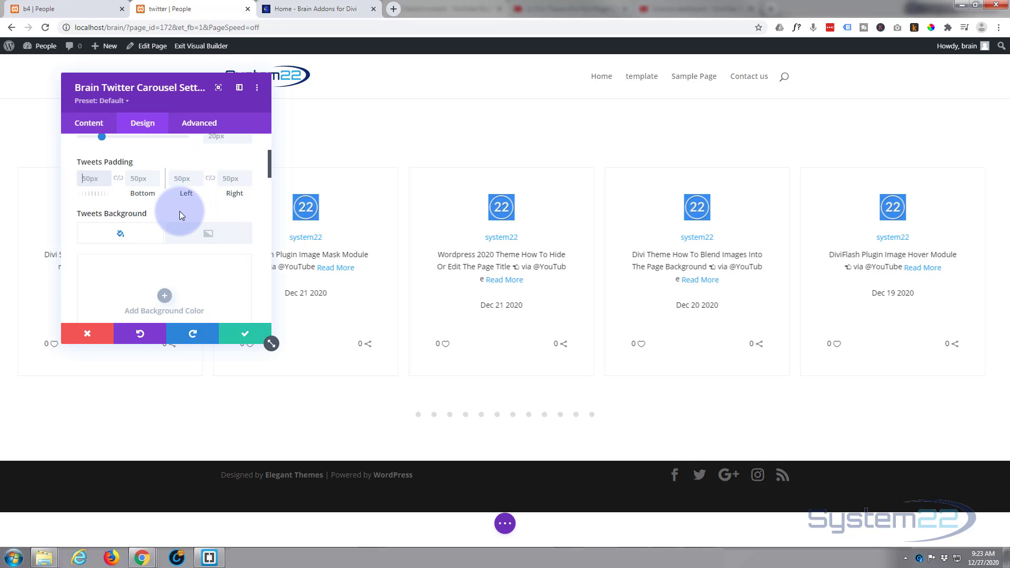
Step: Add a gradient as the tweets background in the Tweets Box settings
{"action": "scroll", "coordinate": [179, 211], "scroll_direction": "down", "scroll_amount": 2}
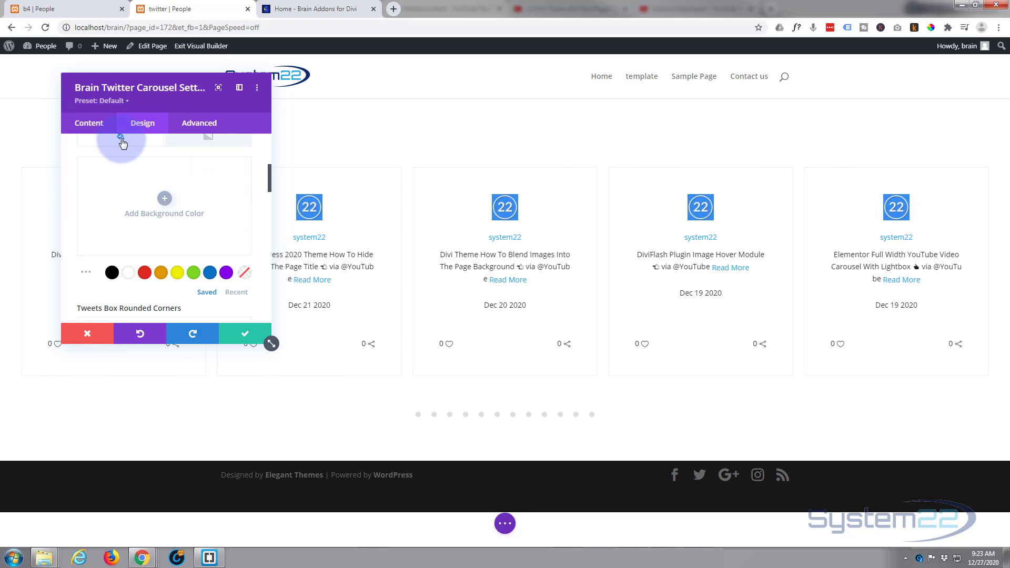
{"action": "left_click", "coordinate": [210, 138]}
{"action": "scroll", "coordinate": [190, 189], "scroll_direction": "down", "scroll_amount": 3}
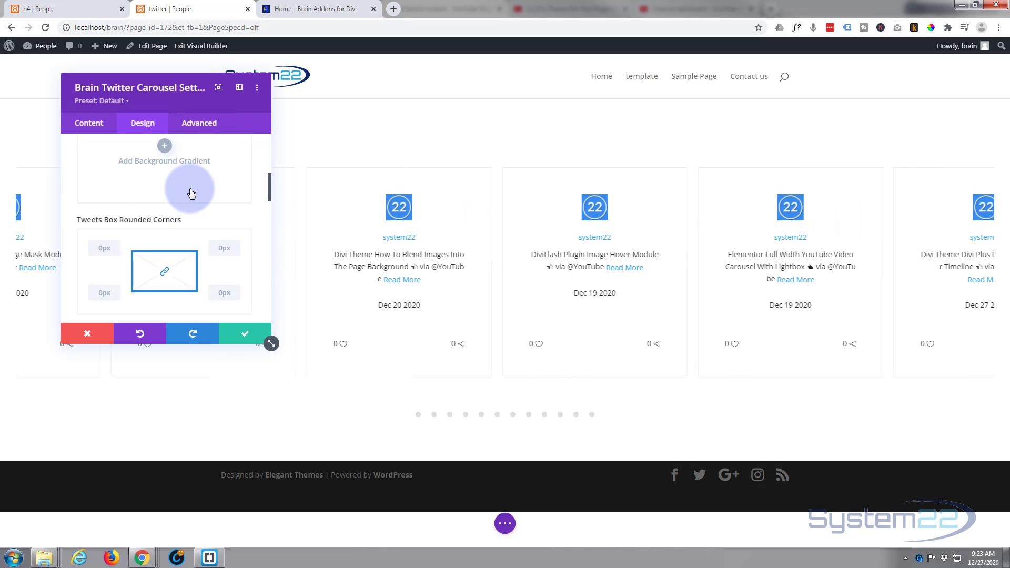
{"action": "scroll", "coordinate": [191, 190], "scroll_direction": "up", "scroll_amount": 1}
{"action": "scroll", "coordinate": [192, 193], "scroll_direction": "up", "scroll_amount": 2}
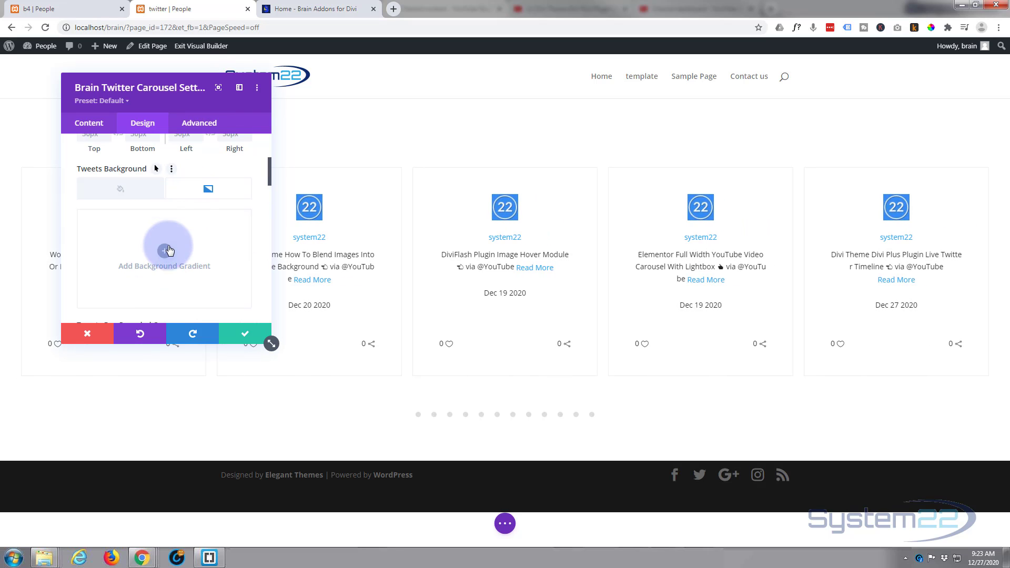
{"action": "left_click", "coordinate": [165, 250]}
Step: Set the second color of the tweets background gradient to dark blue #07427a
{"action": "scroll", "coordinate": [173, 238], "scroll_direction": "down", "scroll_amount": 4}
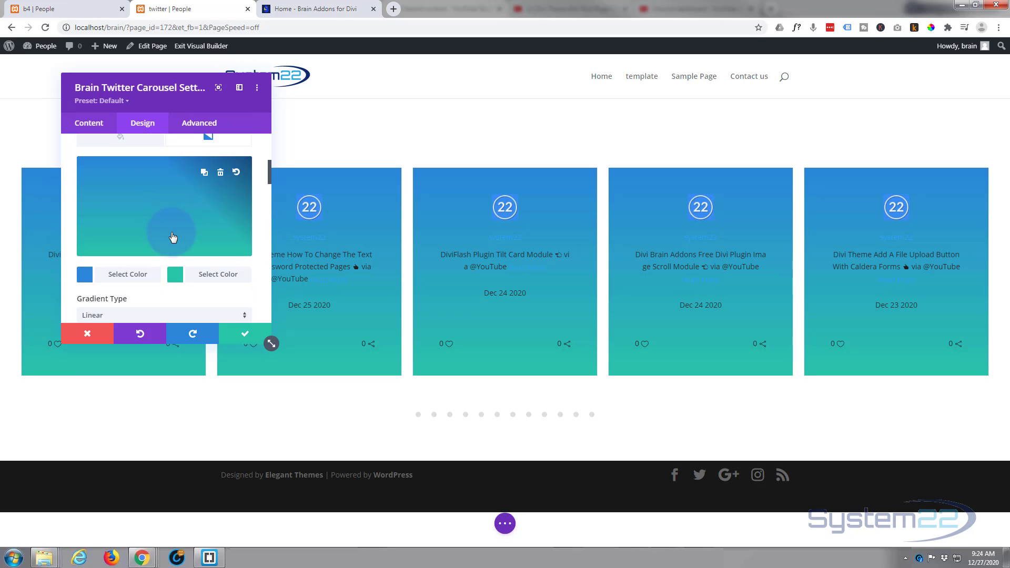
{"action": "left_click", "coordinate": [213, 231]}
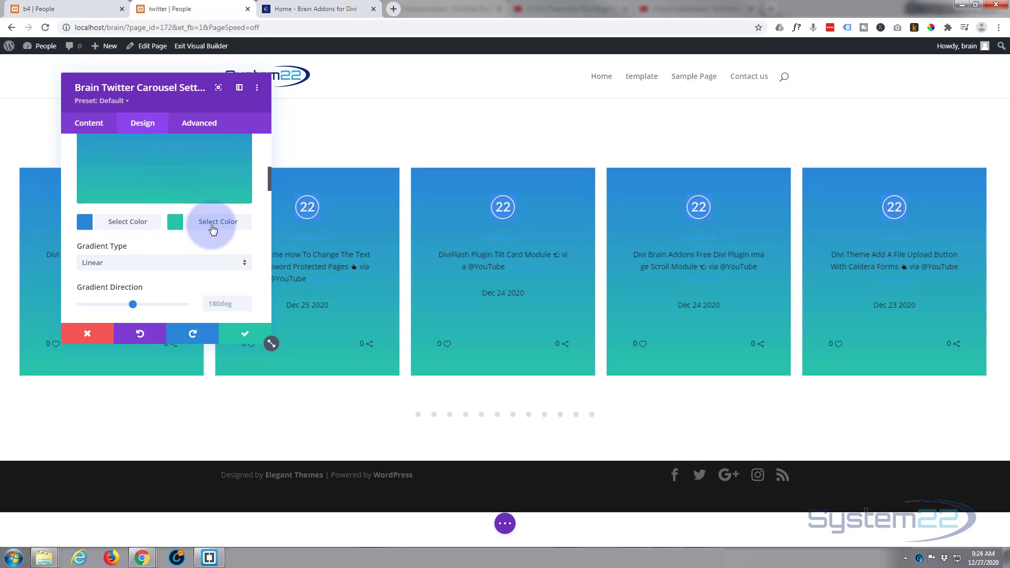
{"action": "scroll", "coordinate": [194, 261], "scroll_direction": "down", "scroll_amount": 2}
{"action": "scroll", "coordinate": [193, 258], "scroll_direction": "down", "scroll_amount": 1}
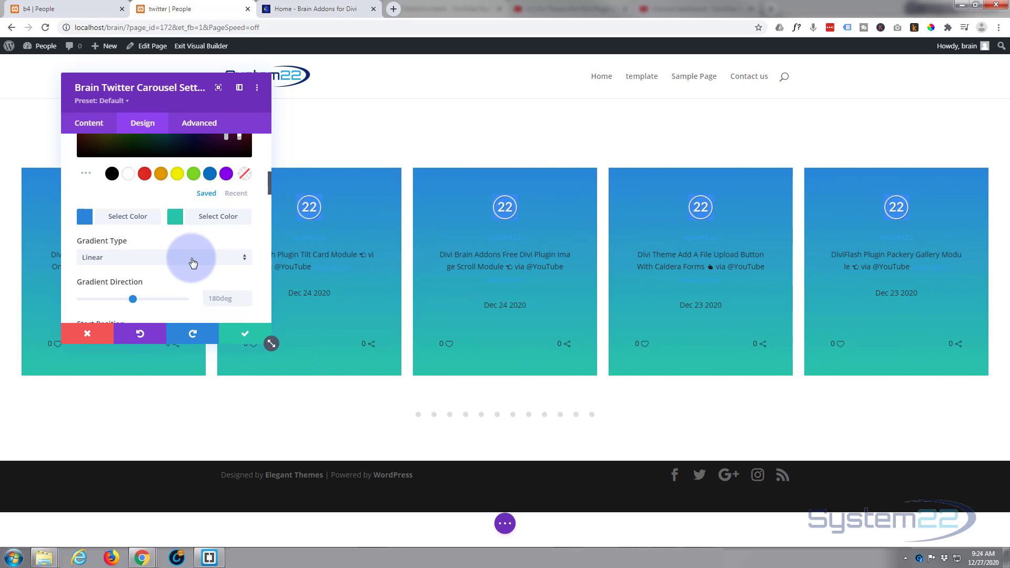
{"action": "left_click", "coordinate": [209, 180]}
{"action": "scroll", "coordinate": [170, 233], "scroll_direction": "up", "scroll_amount": 5}
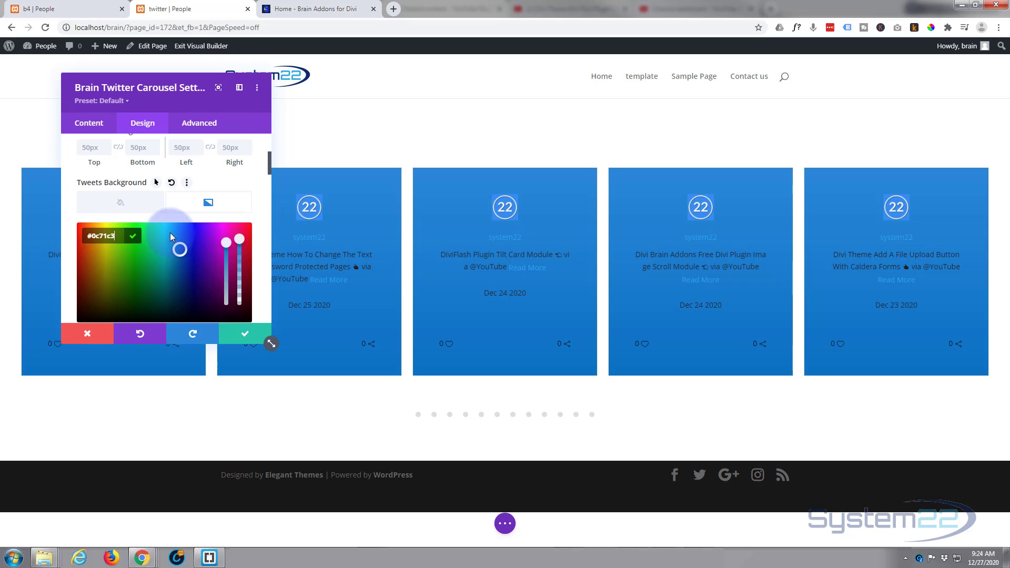
{"action": "scroll", "coordinate": [169, 232], "scroll_direction": "up", "scroll_amount": 1}
{"action": "scroll", "coordinate": [170, 228], "scroll_direction": "down", "scroll_amount": 3}
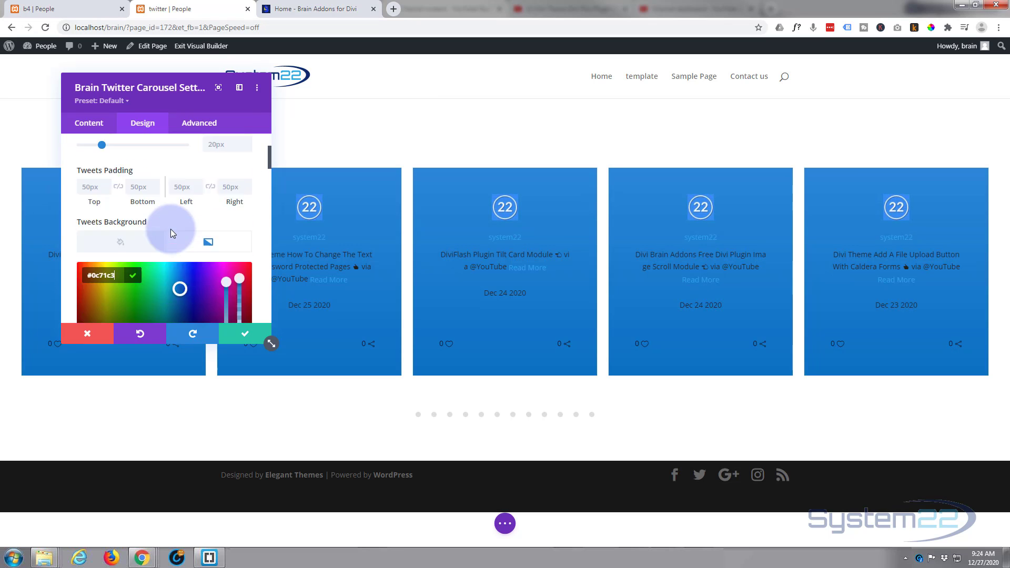
{"action": "left_click_drag", "start_coordinate": [180, 237], "coordinate": [180, 264]}
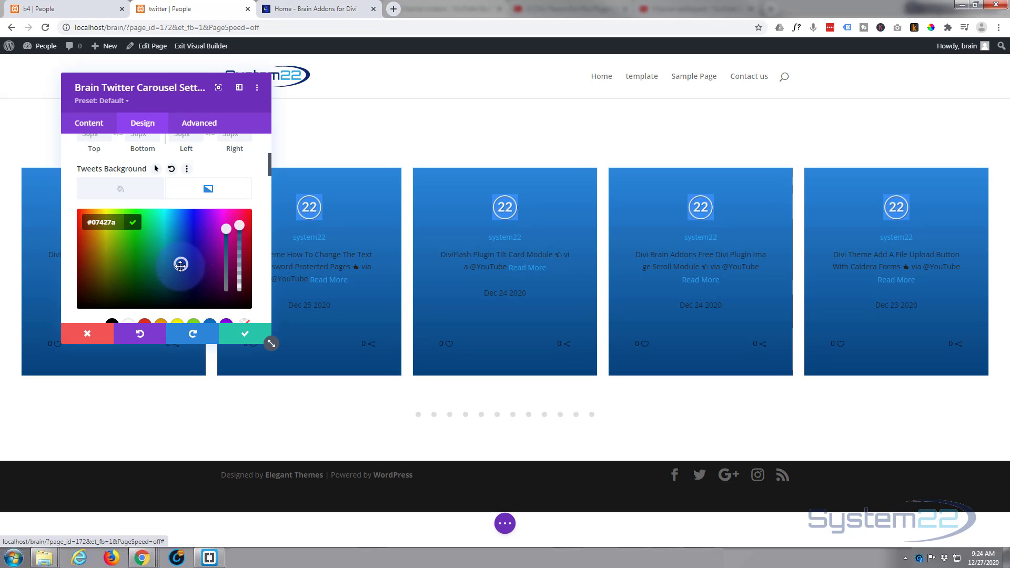
Step: Change the tweets background gradient type to Radial
{"action": "scroll", "coordinate": [105, 241], "scroll_direction": "down", "scroll_amount": 3}
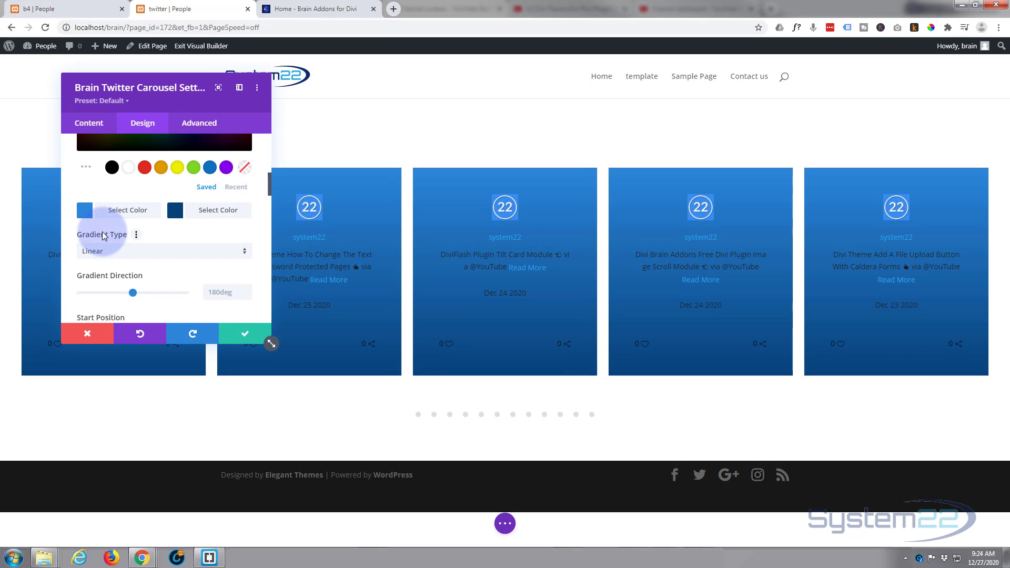
{"action": "scroll", "coordinate": [103, 237], "scroll_direction": "down", "scroll_amount": 2}
{"action": "left_click", "coordinate": [128, 203]}
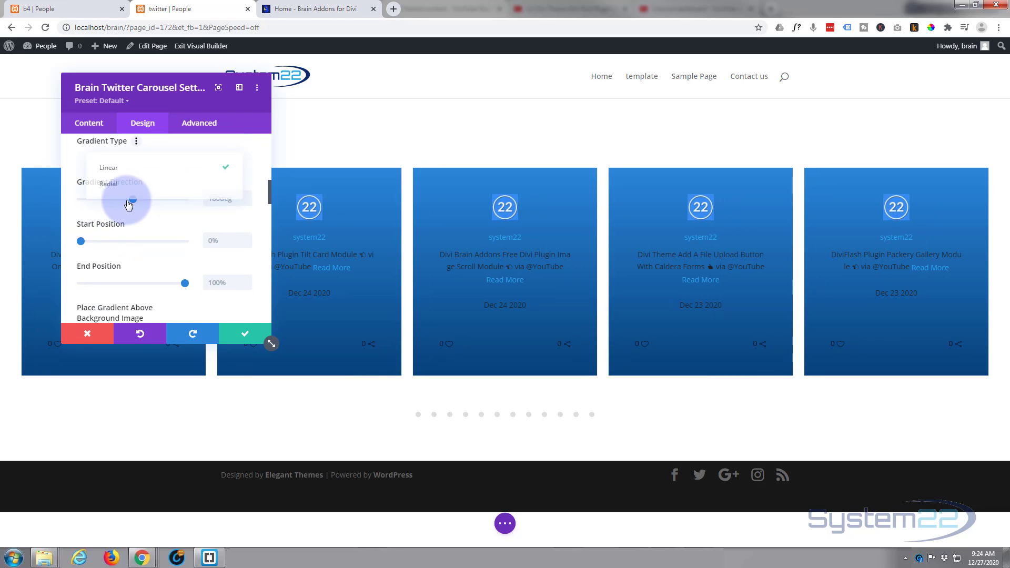
{"action": "left_click", "coordinate": [117, 185]}
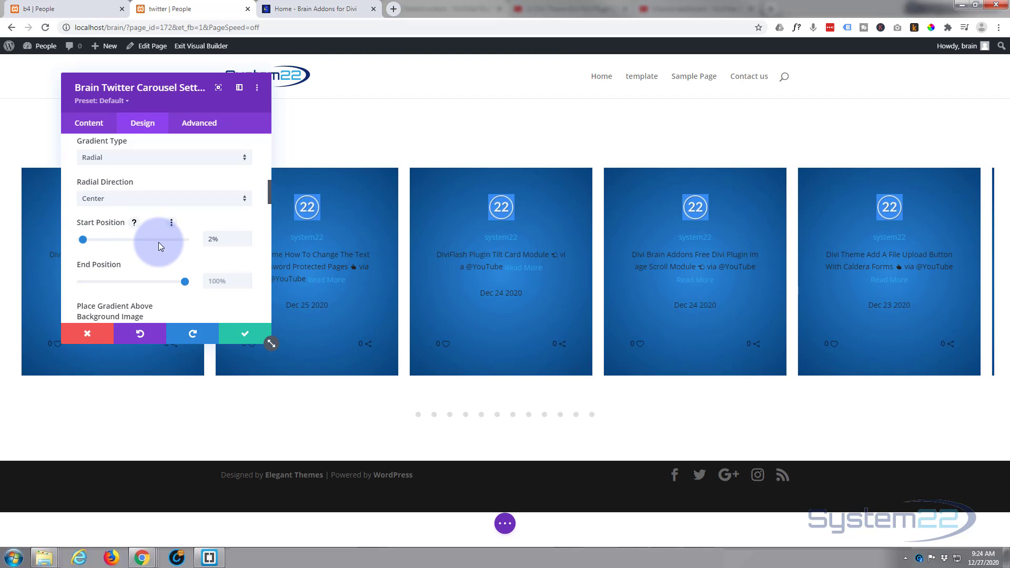
Step: Try different start and end positions for the radial gradient and restore them to 0% and 100%
{"action": "left_click", "coordinate": [161, 240]}
{"action": "left_click_drag", "start_coordinate": [183, 285], "coordinate": [115, 278]}
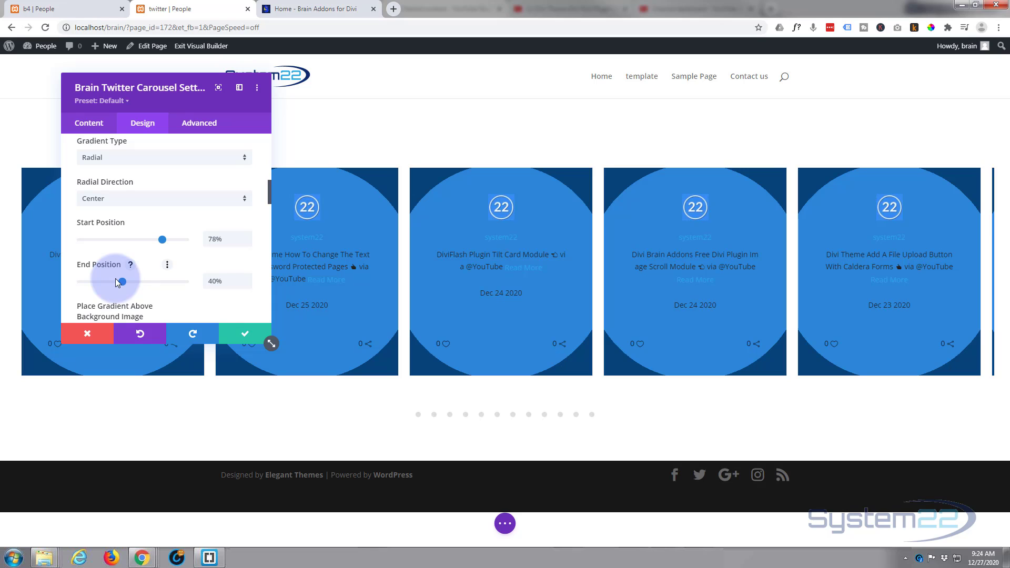
{"action": "left_click_drag", "start_coordinate": [161, 240], "coordinate": [75, 240]}
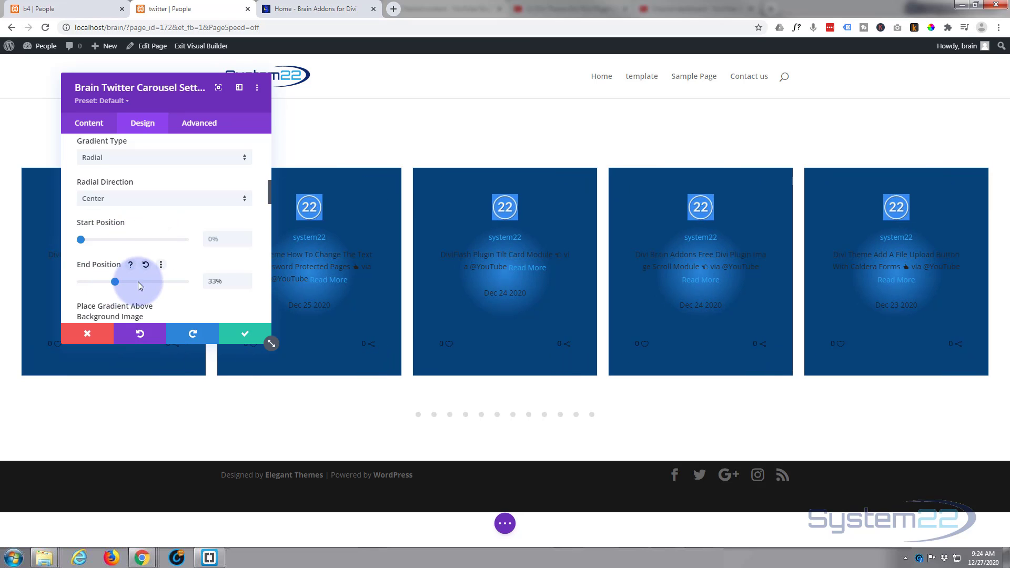
{"action": "left_click_drag", "start_coordinate": [139, 285], "coordinate": [175, 282]}
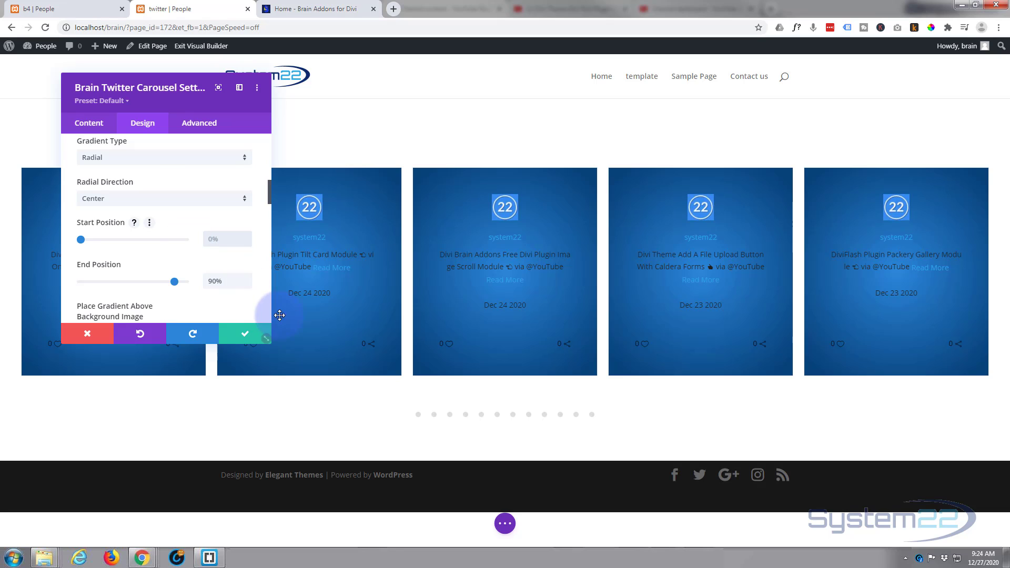
{"action": "left_click_drag", "start_coordinate": [224, 279], "coordinate": [192, 283]}
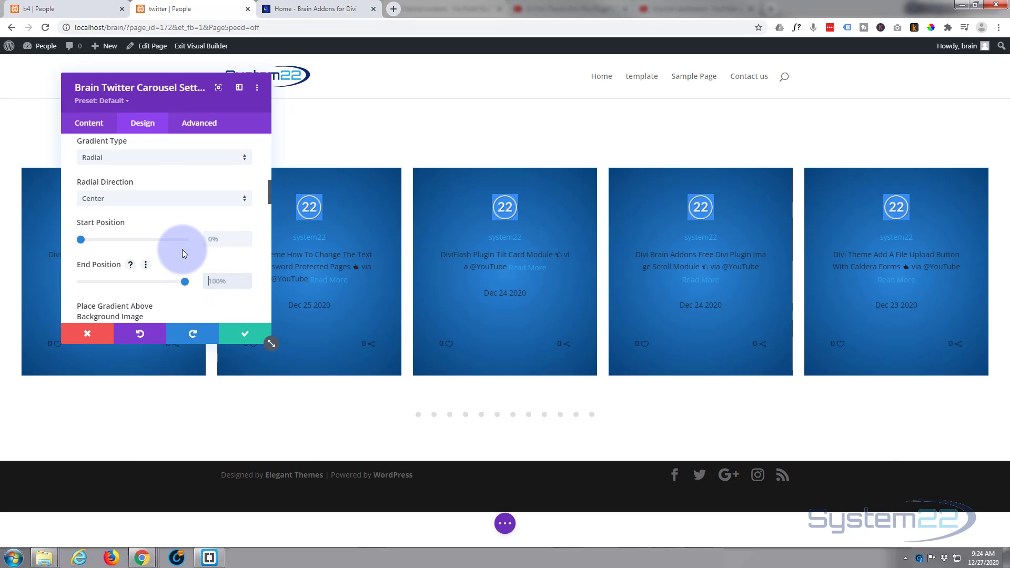
Step: Round all four corners of the tweets box to 10px
{"action": "scroll", "coordinate": [183, 251], "scroll_direction": "down", "scroll_amount": 3}
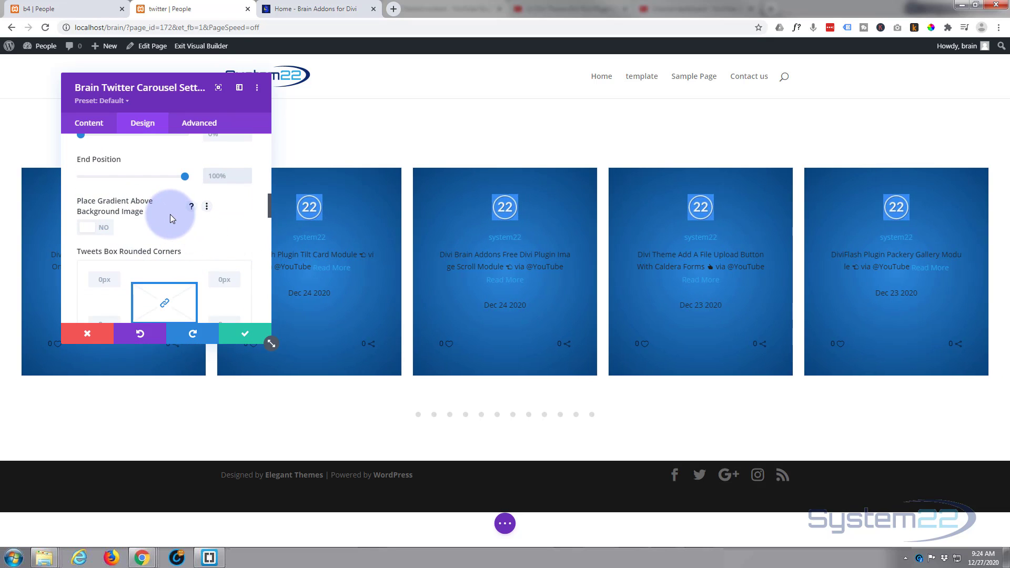
{"action": "scroll", "coordinate": [170, 215], "scroll_direction": "down", "scroll_amount": 3}
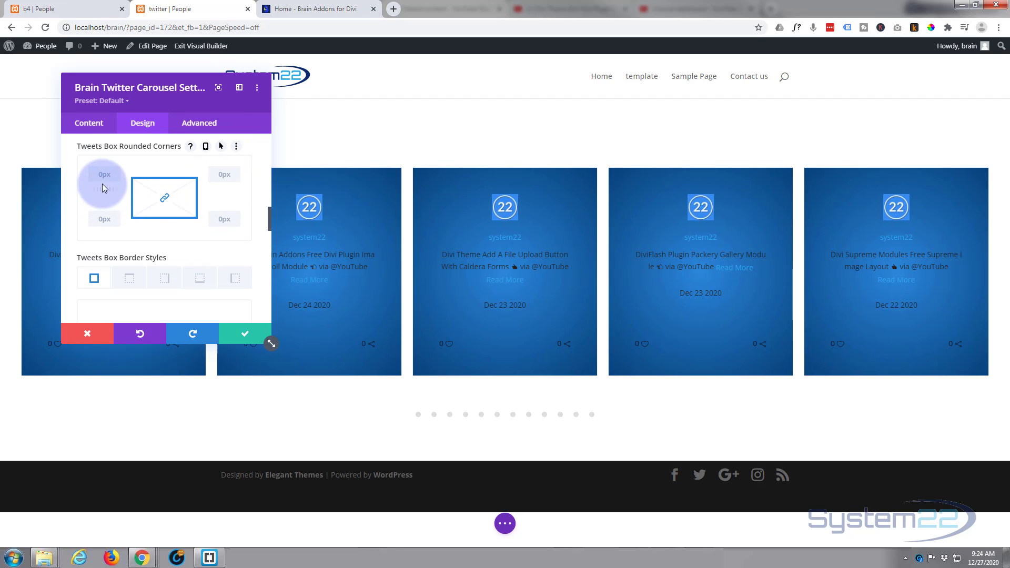
{"action": "left_click", "coordinate": [103, 177]}
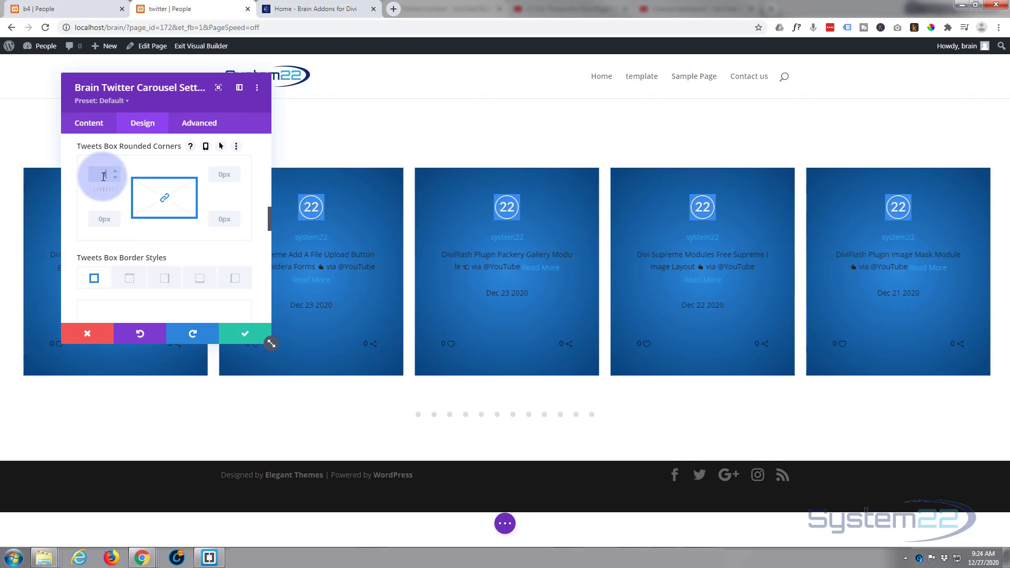
{"action": "type", "text": "10"}
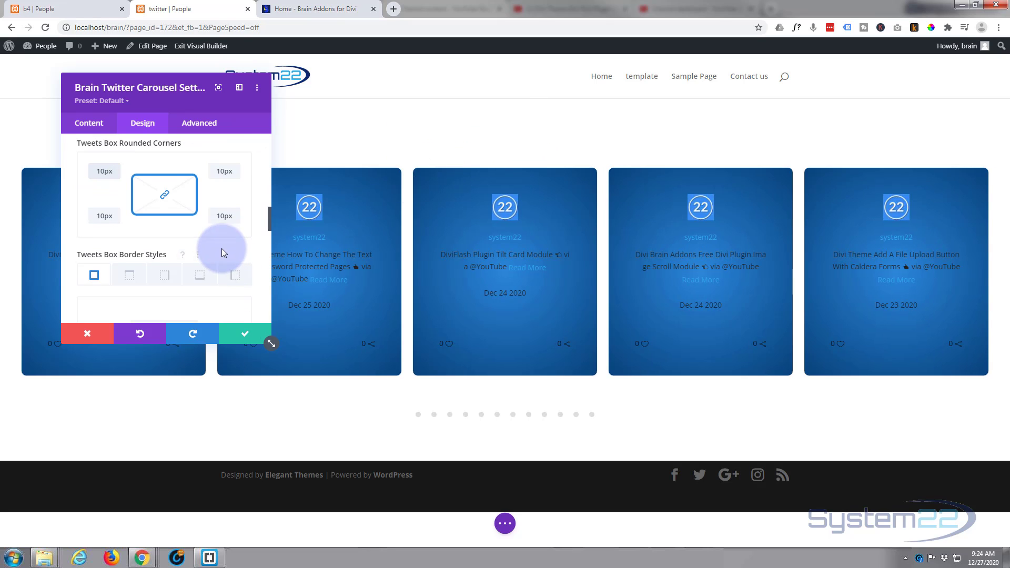
Step: Set the tweets box border width to 3px
{"action": "scroll", "coordinate": [222, 249], "scroll_direction": "down", "scroll_amount": 1}
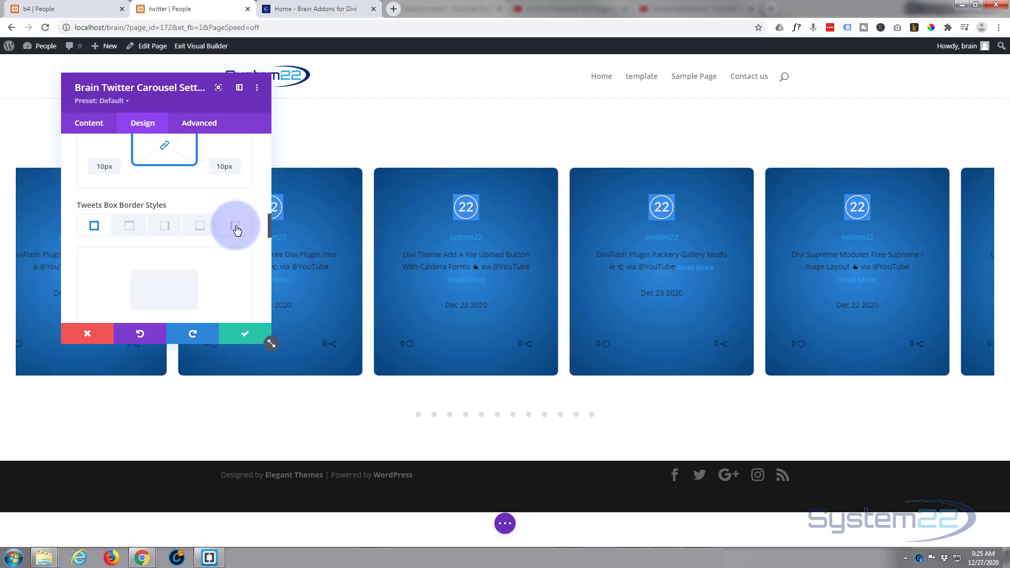
{"action": "scroll", "coordinate": [235, 228], "scroll_direction": "down", "scroll_amount": 1}
{"action": "scroll", "coordinate": [236, 227], "scroll_direction": "up", "scroll_amount": 1}
{"action": "scroll", "coordinate": [236, 227], "scroll_direction": "down", "scroll_amount": 3}
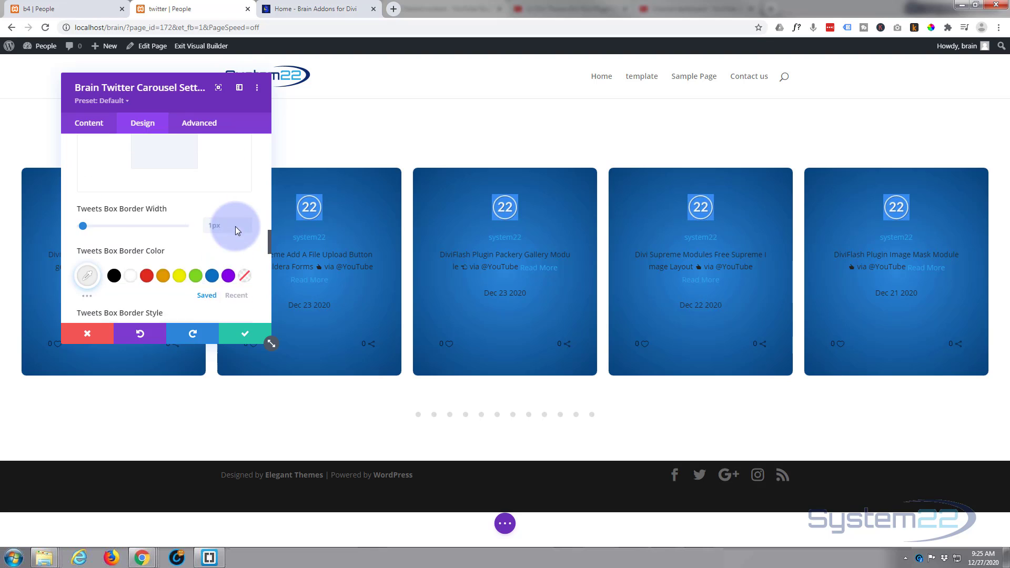
{"action": "scroll", "coordinate": [239, 216], "scroll_direction": "down", "scroll_amount": 1}
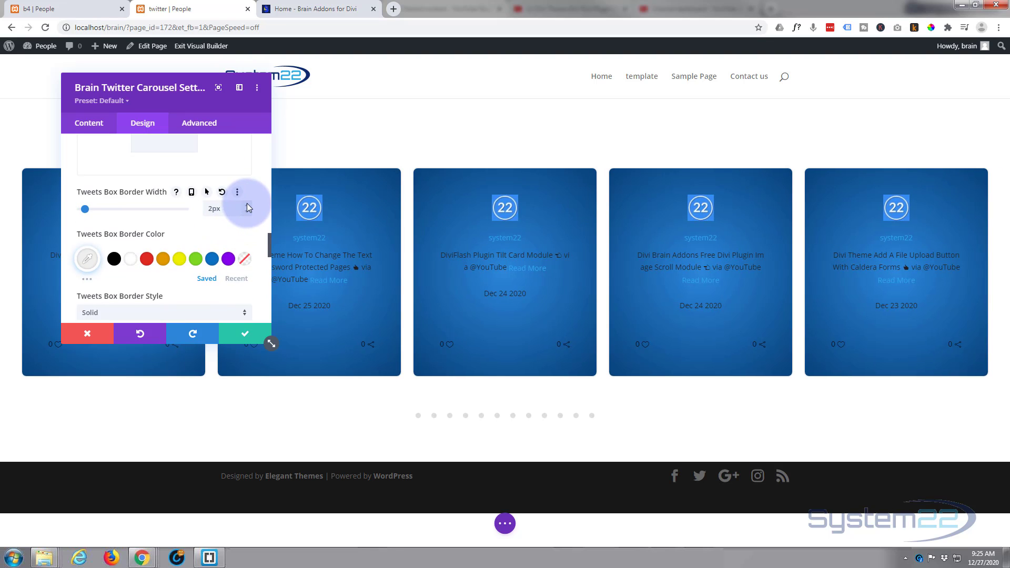
{"action": "left_click", "coordinate": [246, 204]}
{"action": "scroll", "coordinate": [214, 202], "scroll_direction": "down", "scroll_amount": 1}
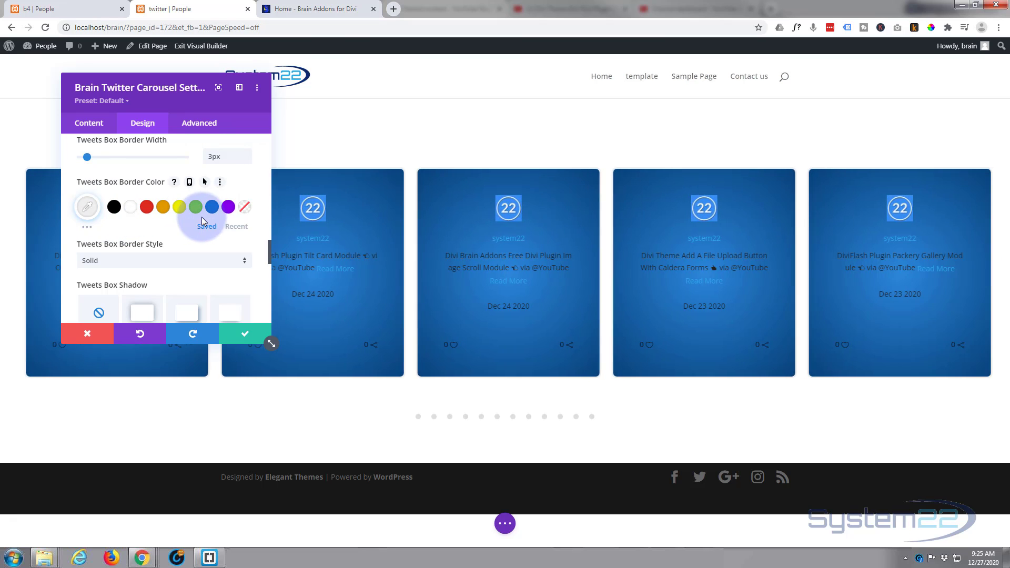
Step: Apply the fourth box shadow preset, which casts the shadow below the box, to the tweets box
{"action": "scroll", "coordinate": [230, 213], "scroll_direction": "down", "scroll_amount": 2}
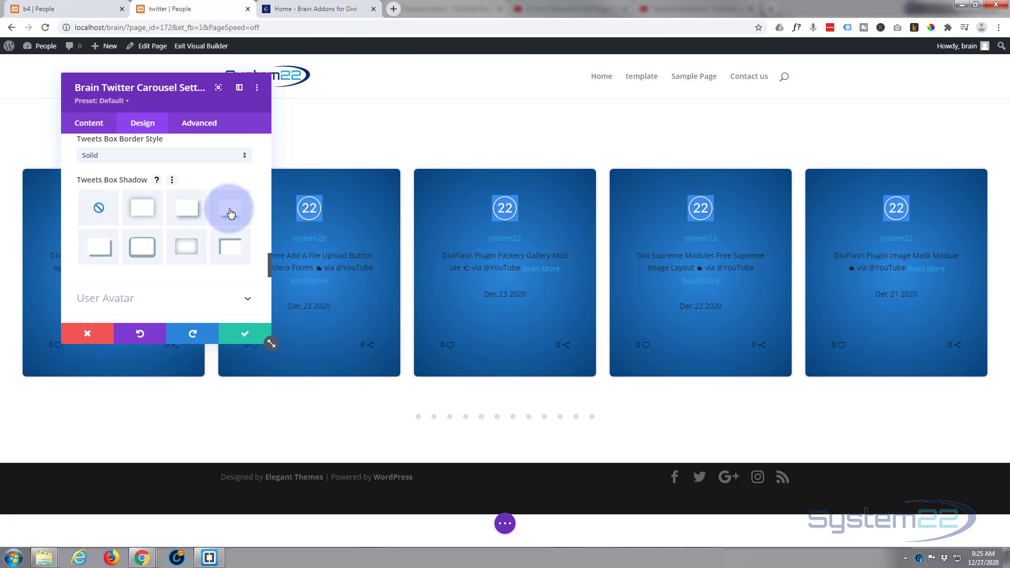
{"action": "left_click", "coordinate": [230, 212]}
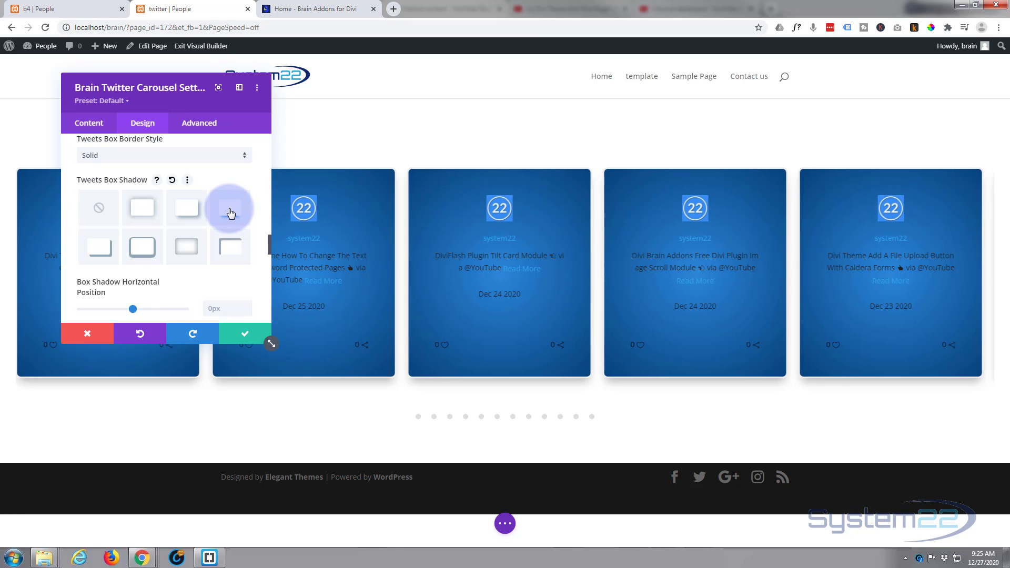
{"action": "scroll", "coordinate": [226, 210], "scroll_direction": "down", "scroll_amount": 2}
{"action": "scroll", "coordinate": [225, 209], "scroll_direction": "down", "scroll_amount": 3}
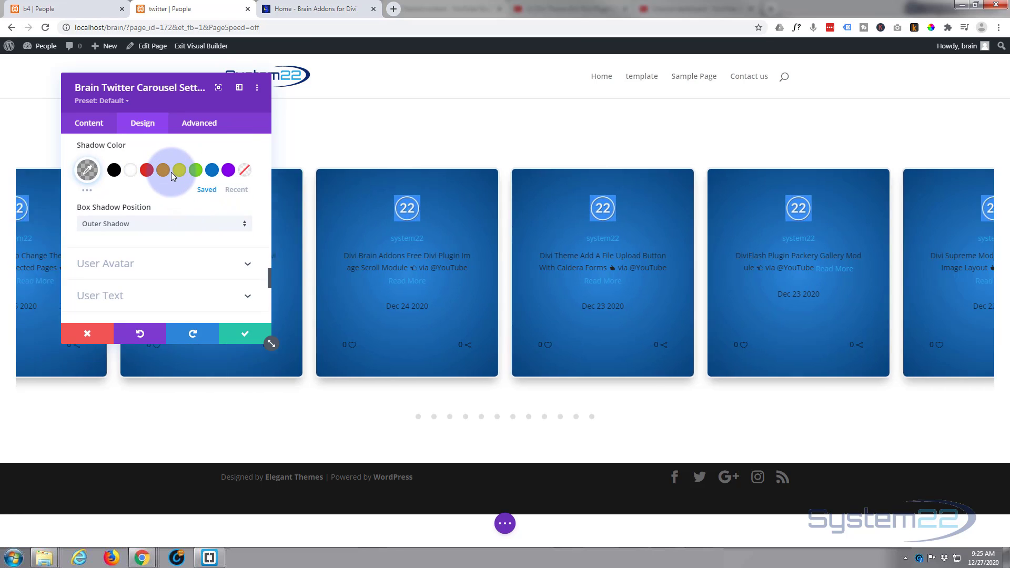
{"action": "scroll", "coordinate": [175, 203], "scroll_direction": "down", "scroll_amount": 2}
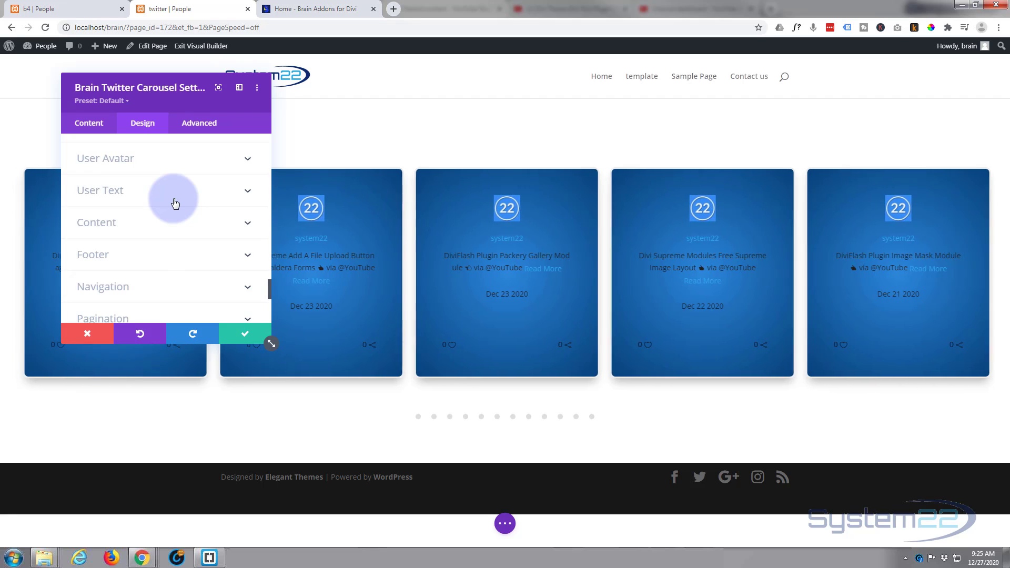
Step: Keep the user avatar position at Normal and round all four avatar corners to 50px
{"action": "left_click", "coordinate": [176, 165]}
{"action": "scroll", "coordinate": [177, 166], "scroll_direction": "up", "scroll_amount": 1}
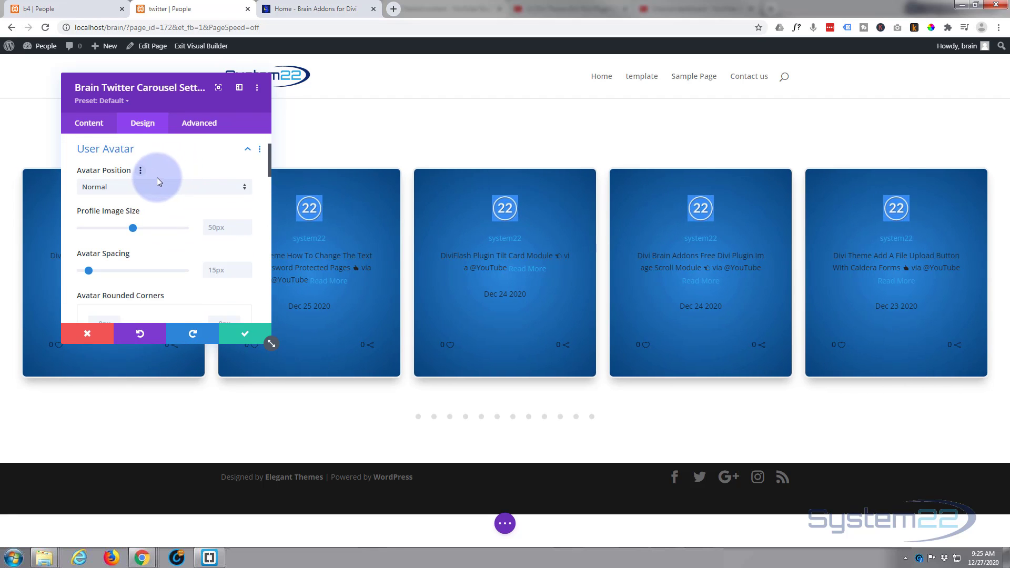
{"action": "left_click", "coordinate": [157, 193]}
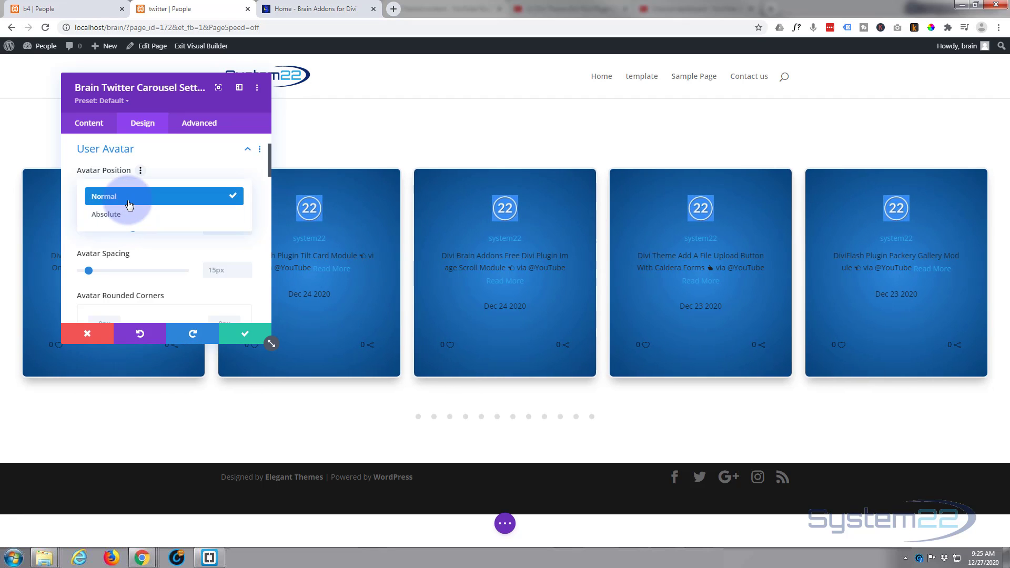
{"action": "left_click", "coordinate": [128, 197]}
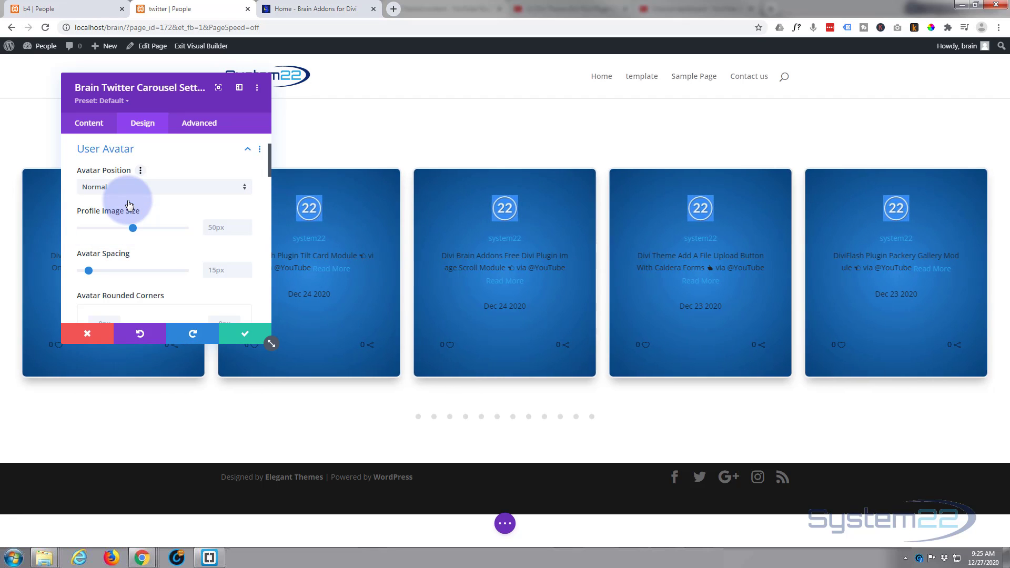
{"action": "scroll", "coordinate": [132, 200], "scroll_direction": "down", "scroll_amount": 1}
{"action": "scroll", "coordinate": [131, 199], "scroll_direction": "down", "scroll_amount": 3}
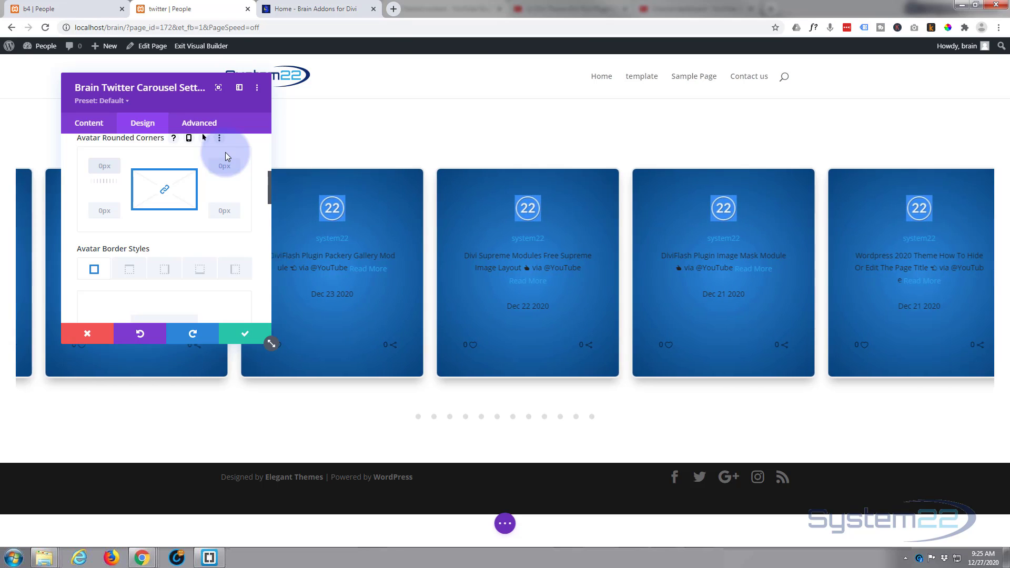
{"action": "type", "text": "50"}
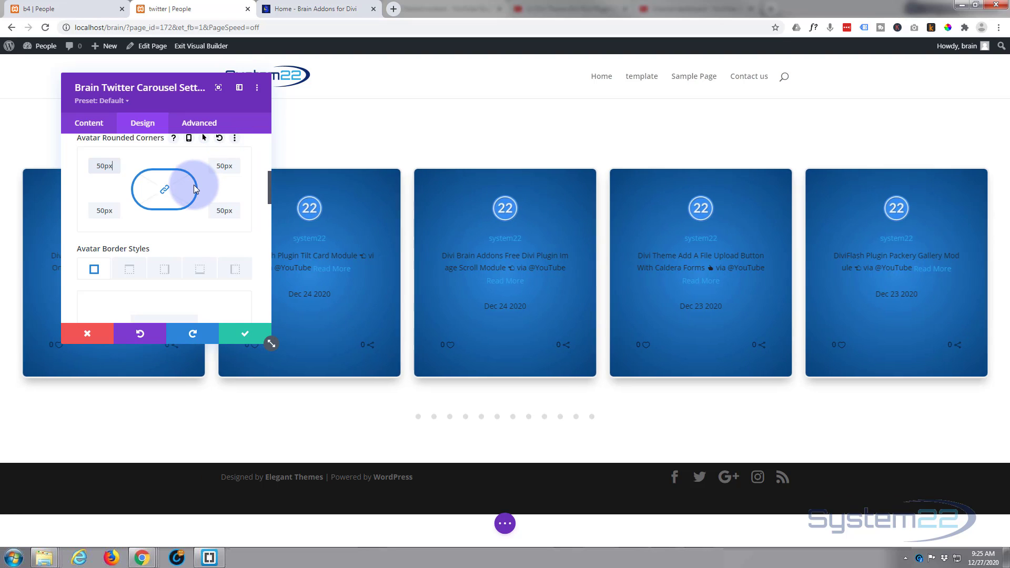
Step: Try a 2px avatar border width and restore it to 0px
{"action": "scroll", "coordinate": [191, 184], "scroll_direction": "down", "scroll_amount": 1}
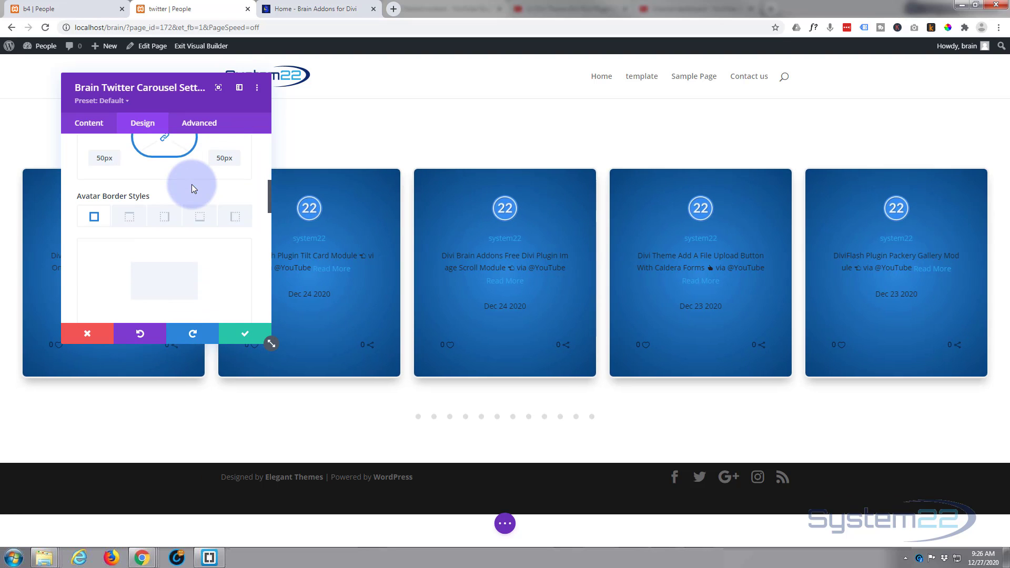
{"action": "scroll", "coordinate": [109, 181], "scroll_direction": "down", "scroll_amount": 1}
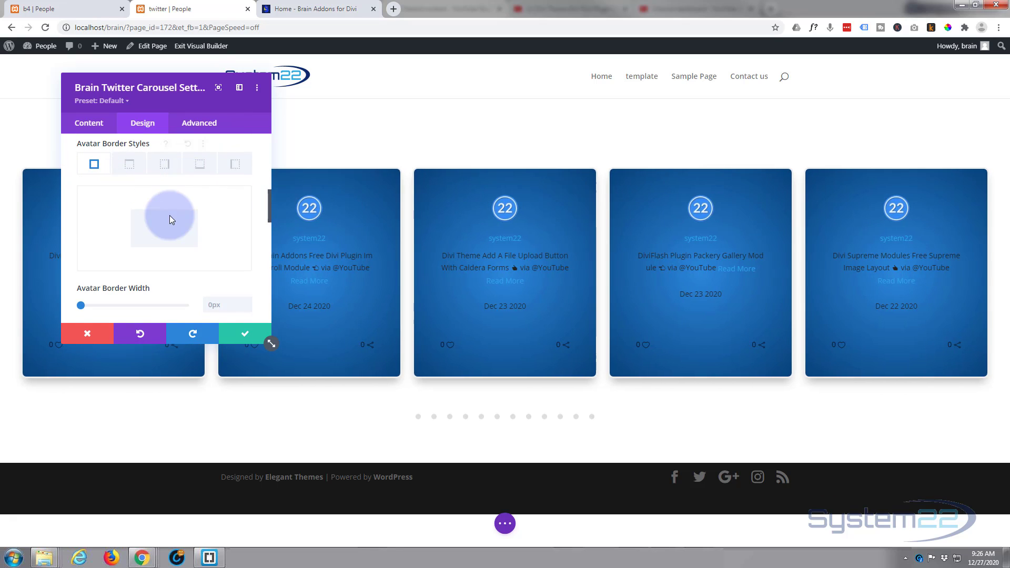
{"action": "scroll", "coordinate": [170, 220], "scroll_direction": "down", "scroll_amount": 1}
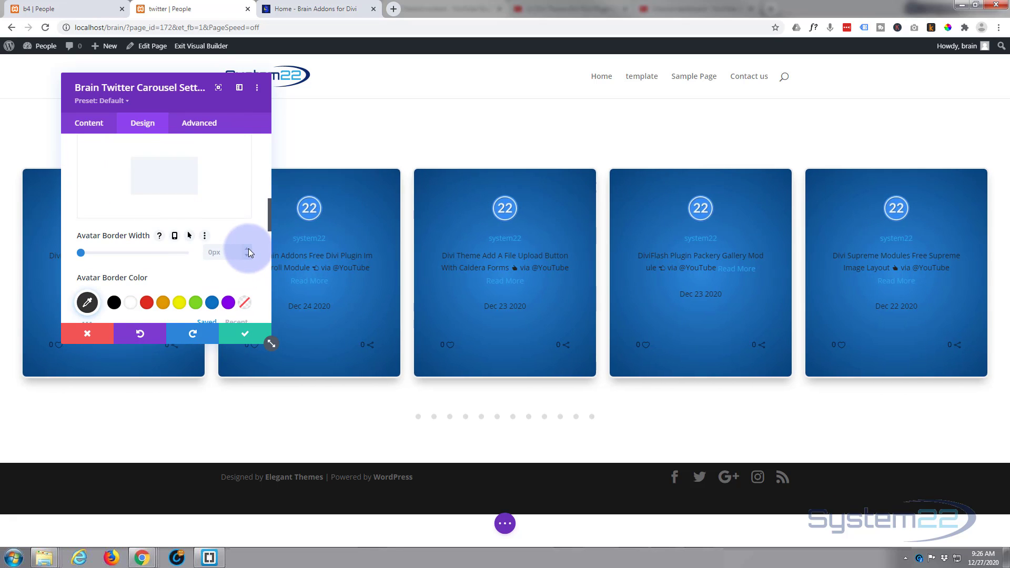
{"action": "double_click", "coordinate": [249, 252]}
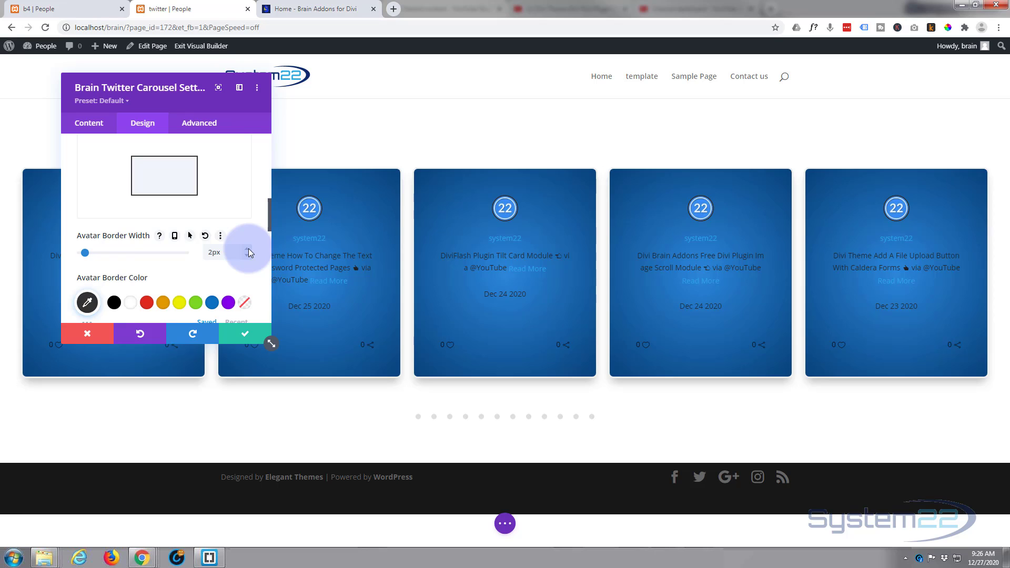
{"action": "left_click", "coordinate": [82, 253]}
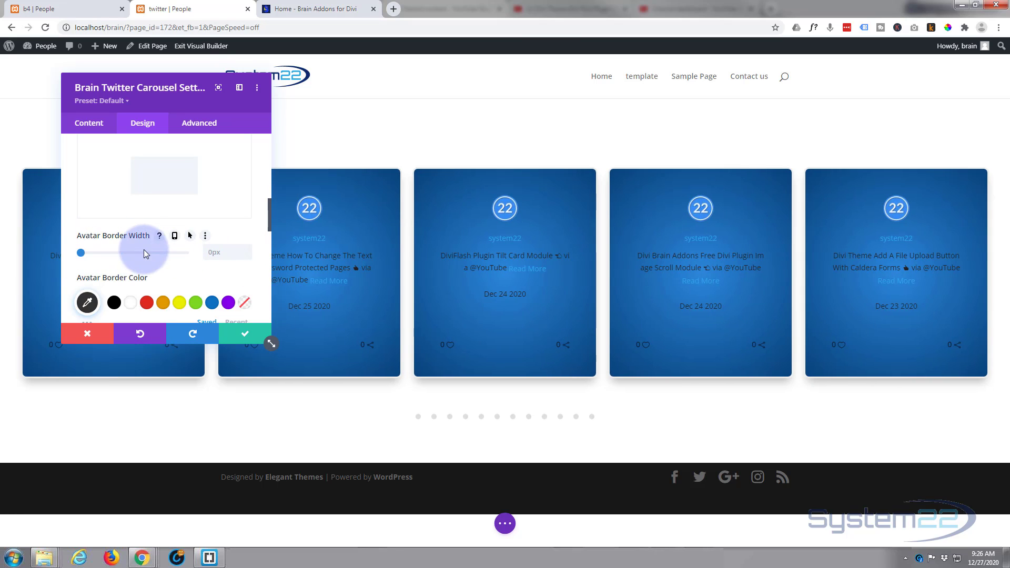
Step: Set the text color of the name in the user text to white #ffffff
{"action": "scroll", "coordinate": [145, 253], "scroll_direction": "down", "scroll_amount": 5}
{"action": "scroll", "coordinate": [146, 251], "scroll_direction": "down", "scroll_amount": 1}
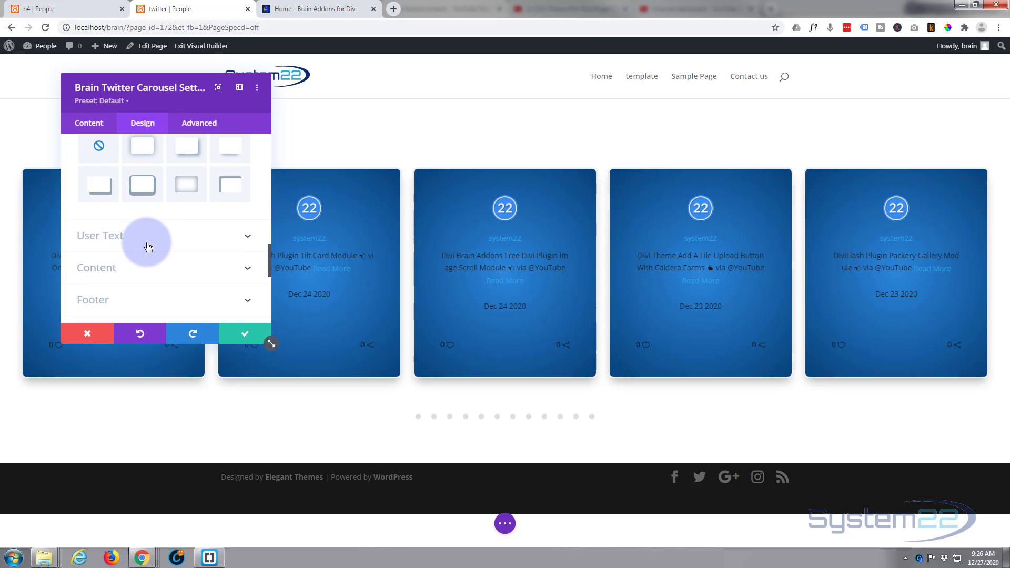
{"action": "left_click", "coordinate": [150, 244]}
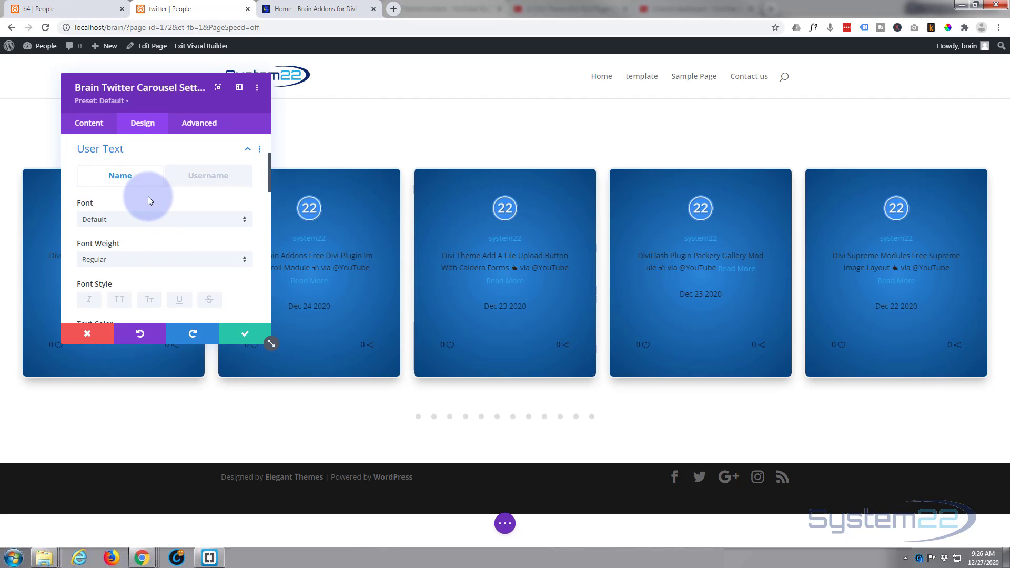
{"action": "scroll", "coordinate": [150, 196], "scroll_direction": "down", "scroll_amount": 3}
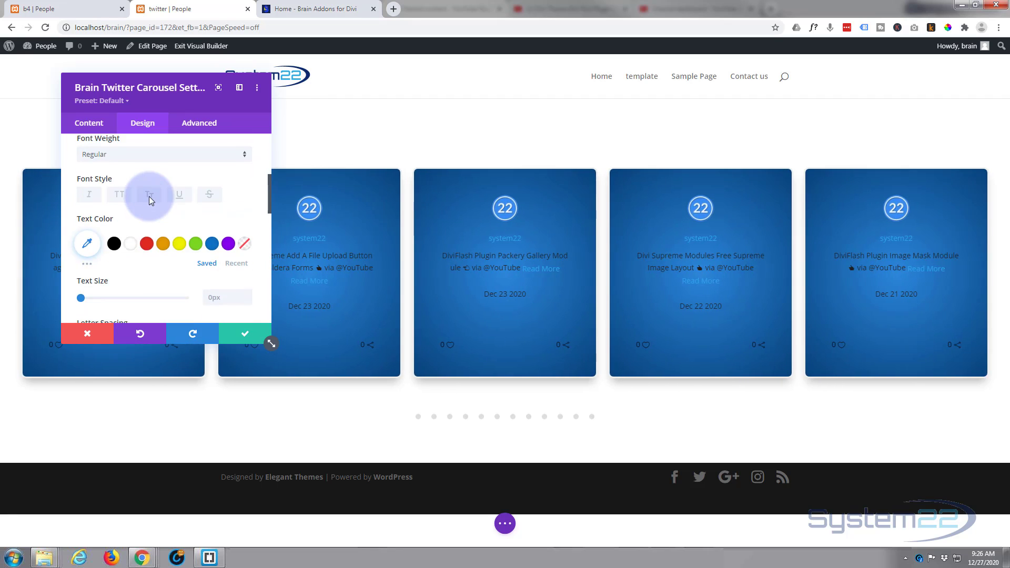
{"action": "left_click", "coordinate": [131, 192]}
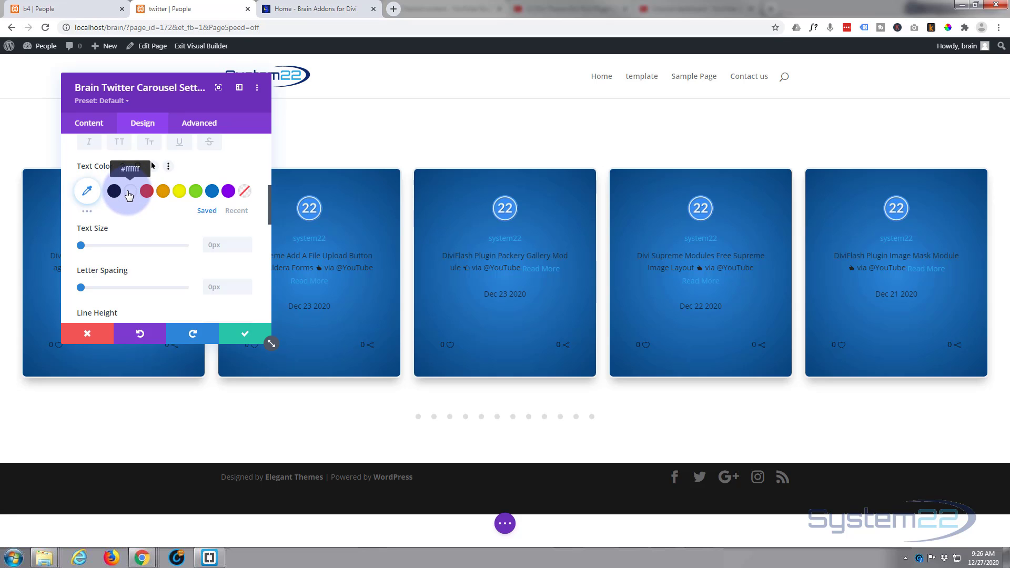
{"action": "left_click", "coordinate": [131, 226]}
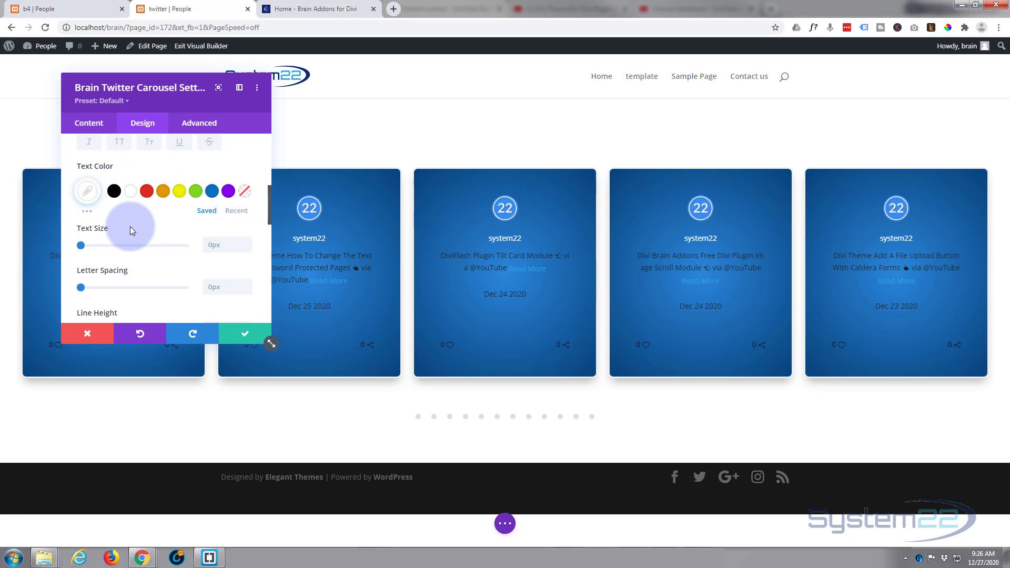
Step: Set the text size of the user's name to 18px
{"action": "left_click", "coordinate": [86, 248]}
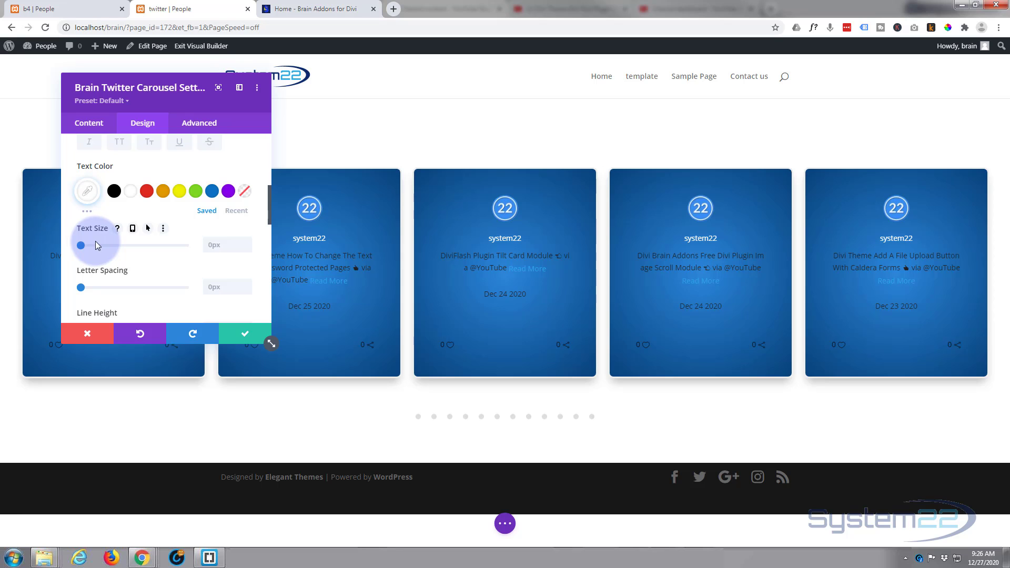
{"action": "left_click_drag", "start_coordinate": [96, 245], "coordinate": [99, 245]}
{"action": "left_click", "coordinate": [101, 246]}
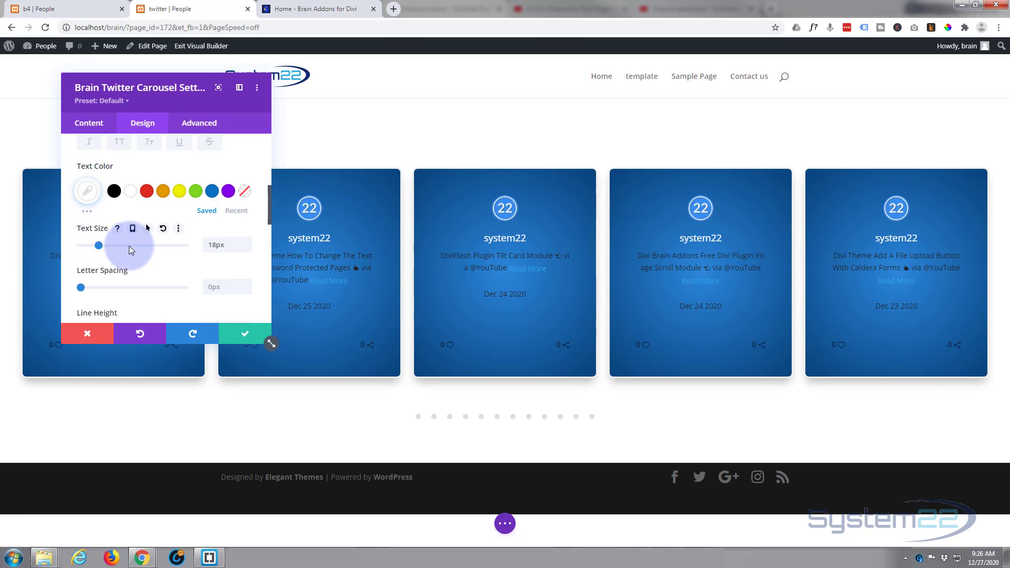
Step: Check the username text options and set the bottom spacing of the tweet content description to 24px
{"action": "scroll", "coordinate": [131, 221], "scroll_direction": "up", "scroll_amount": 5}
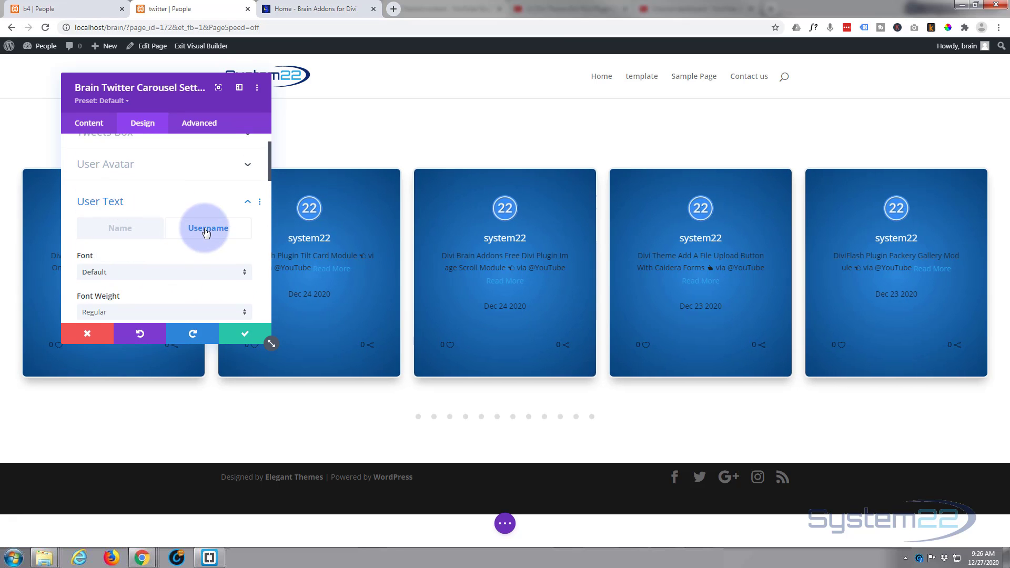
{"action": "scroll", "coordinate": [206, 234], "scroll_direction": "down", "scroll_amount": 2}
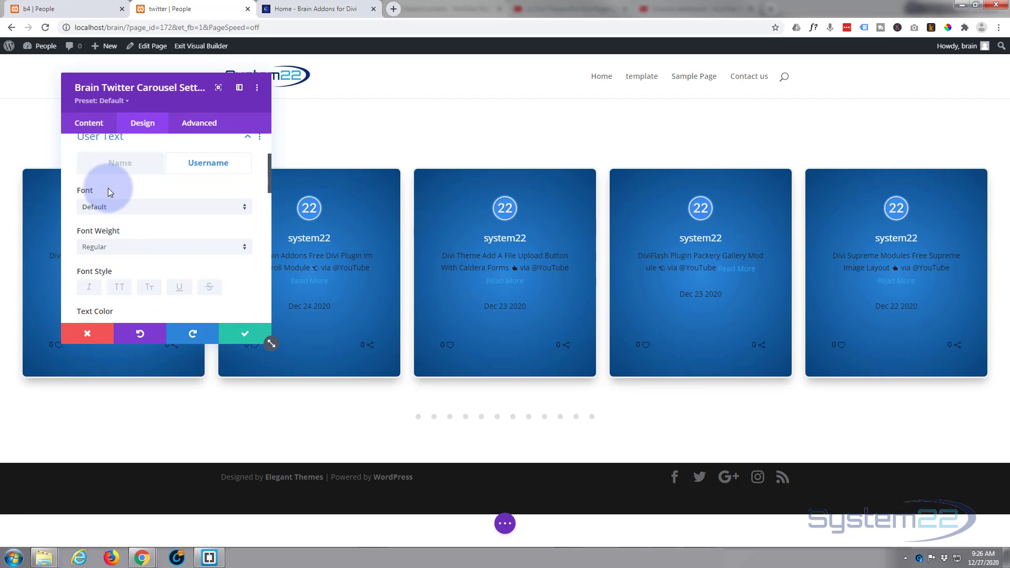
{"action": "scroll", "coordinate": [108, 187], "scroll_direction": "down", "scroll_amount": 10}
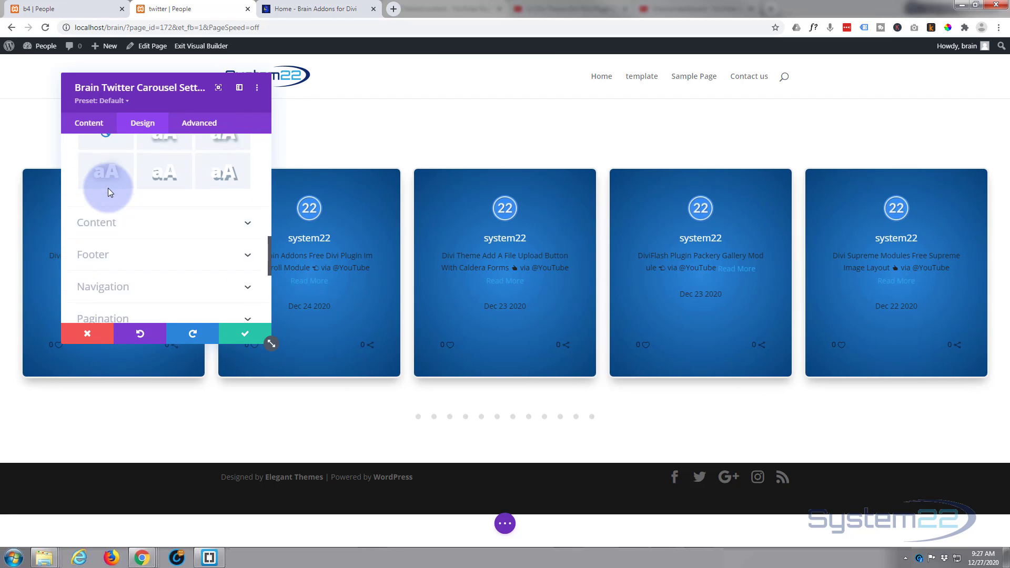
{"action": "left_click", "coordinate": [142, 211]}
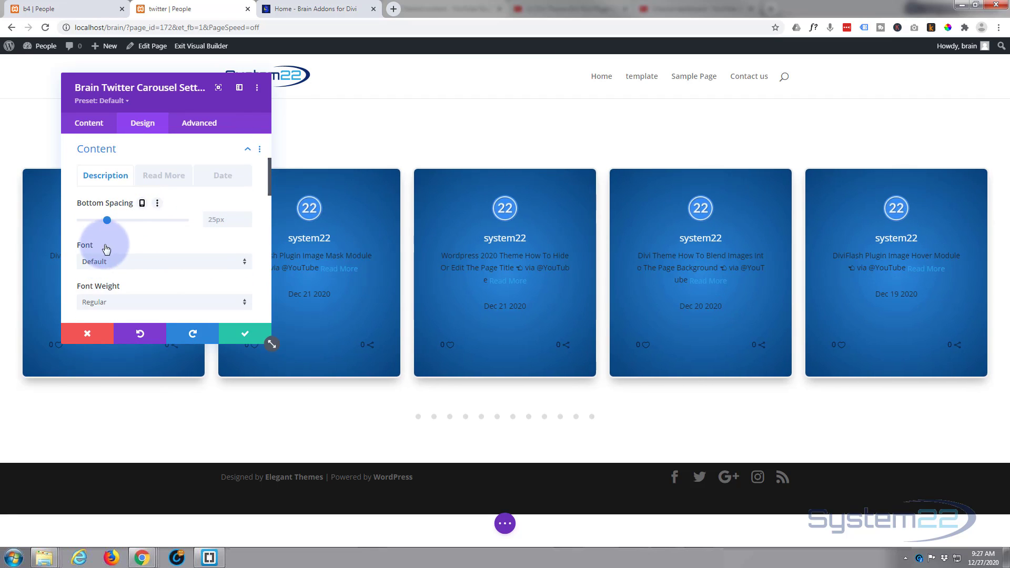
{"action": "mouse_move", "coordinate": [107, 220]}
{"action": "left_mouse_down"}
{"action": "mouse_move", "coordinate": [127, 218]}
{"action": "mouse_move", "coordinate": [107, 222]}
{"action": "left_mouse_up"}
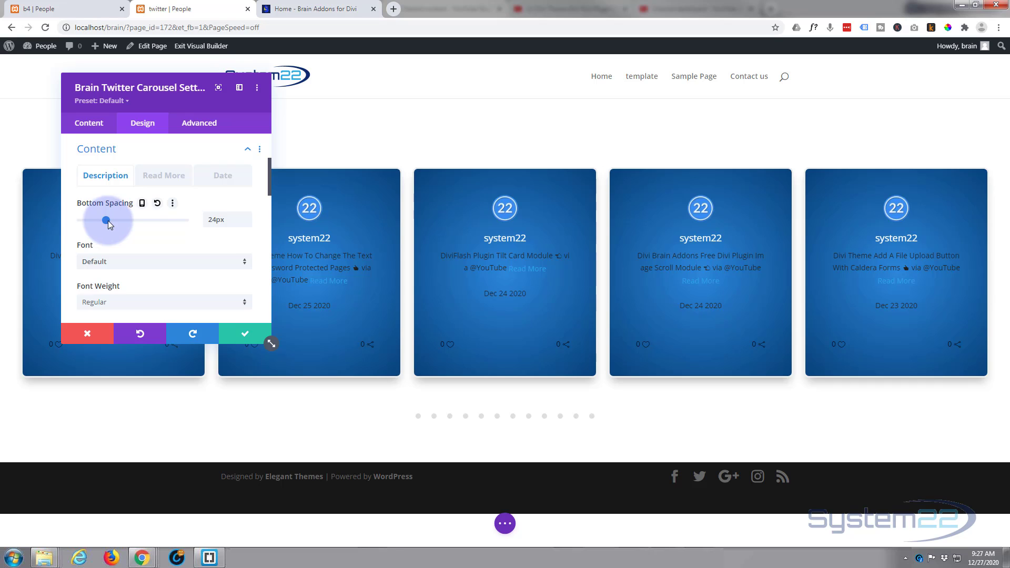
Step: Keep the Default font for the tweet description and set its text color to white #ffffff
{"action": "scroll", "coordinate": [131, 248], "scroll_direction": "down", "scroll_amount": 1}
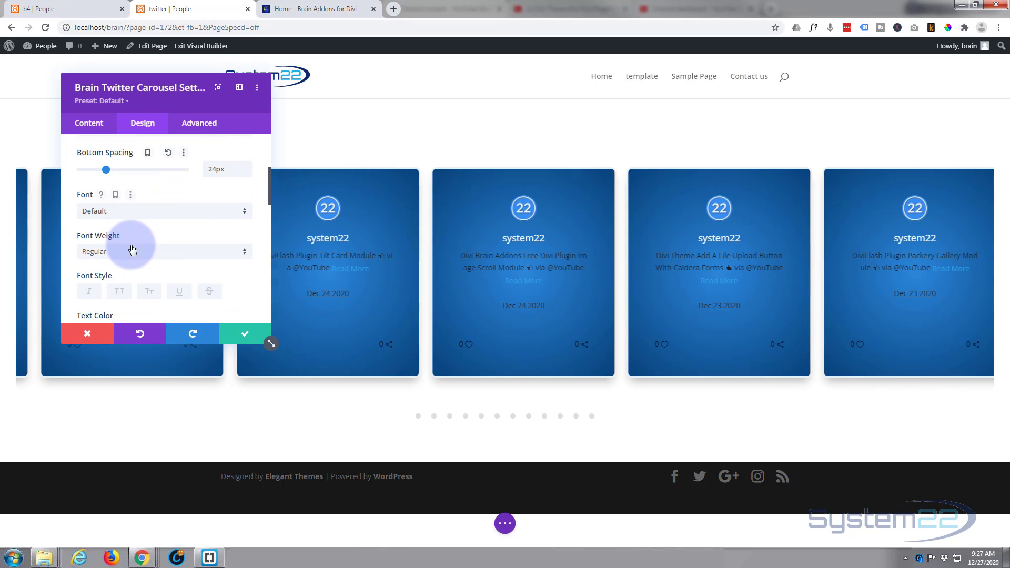
{"action": "left_click", "coordinate": [134, 210]}
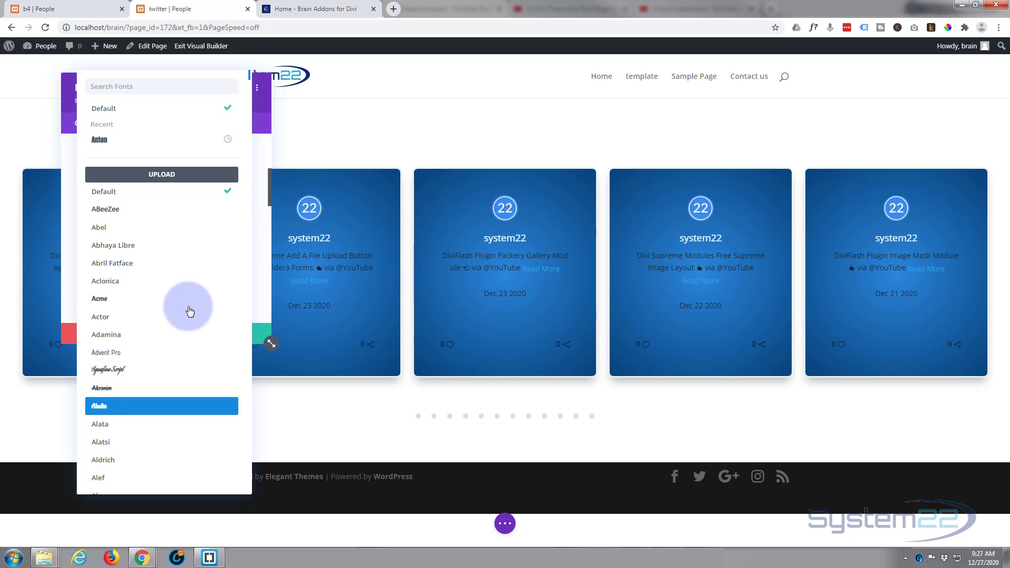
{"action": "left_click", "coordinate": [257, 177]}
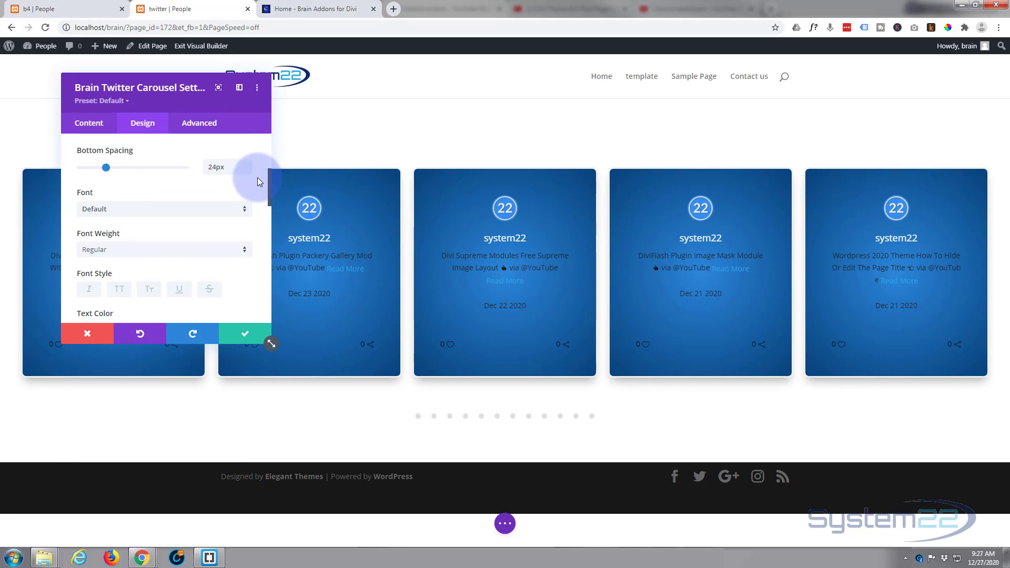
{"action": "scroll", "coordinate": [248, 184], "scroll_direction": "down", "scroll_amount": 2}
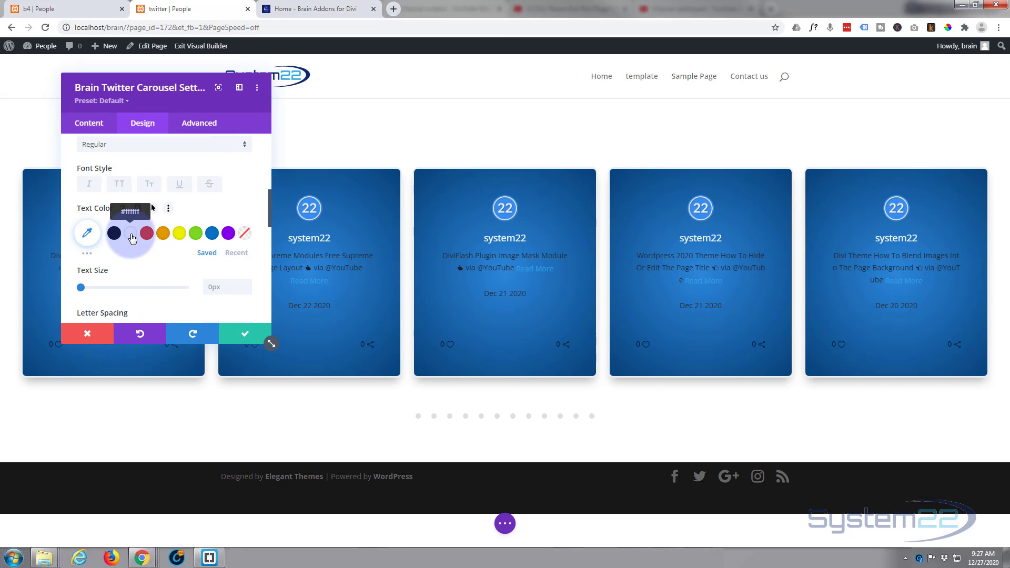
{"action": "left_click", "coordinate": [131, 237]}
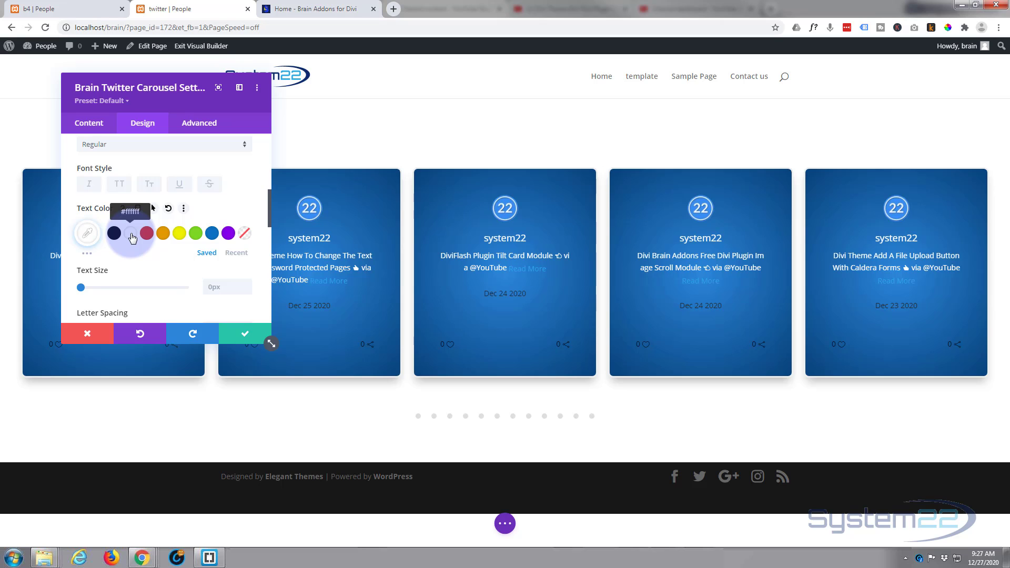
Step: Set the text color of the tweet content's Read More link to yellow #edf000
{"action": "scroll", "coordinate": [132, 238], "scroll_direction": "down", "scroll_amount": 4}
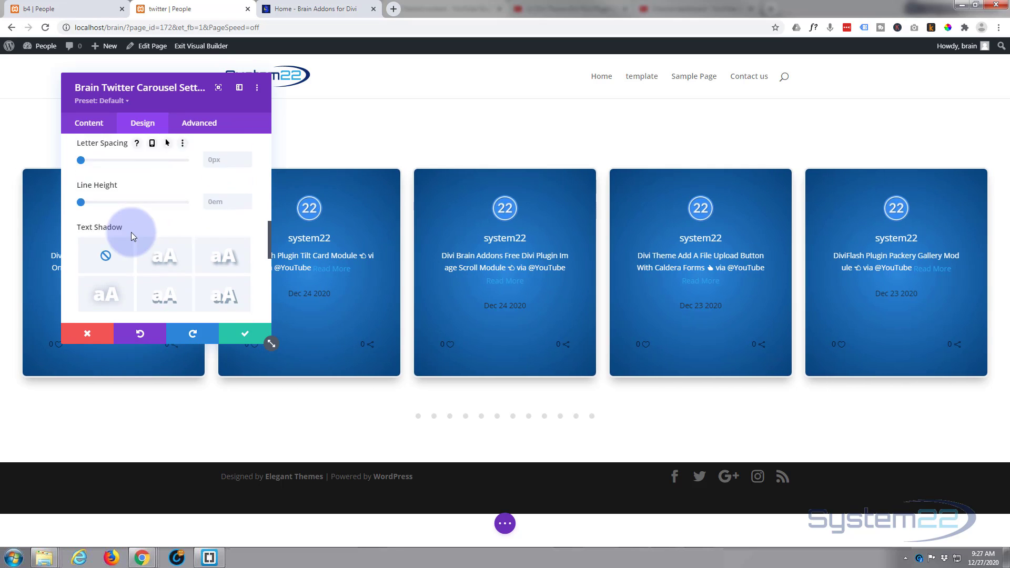
{"action": "scroll", "coordinate": [131, 231], "scroll_direction": "down", "scroll_amount": 3}
{"action": "scroll", "coordinate": [131, 232], "scroll_direction": "up", "scroll_amount": 8}
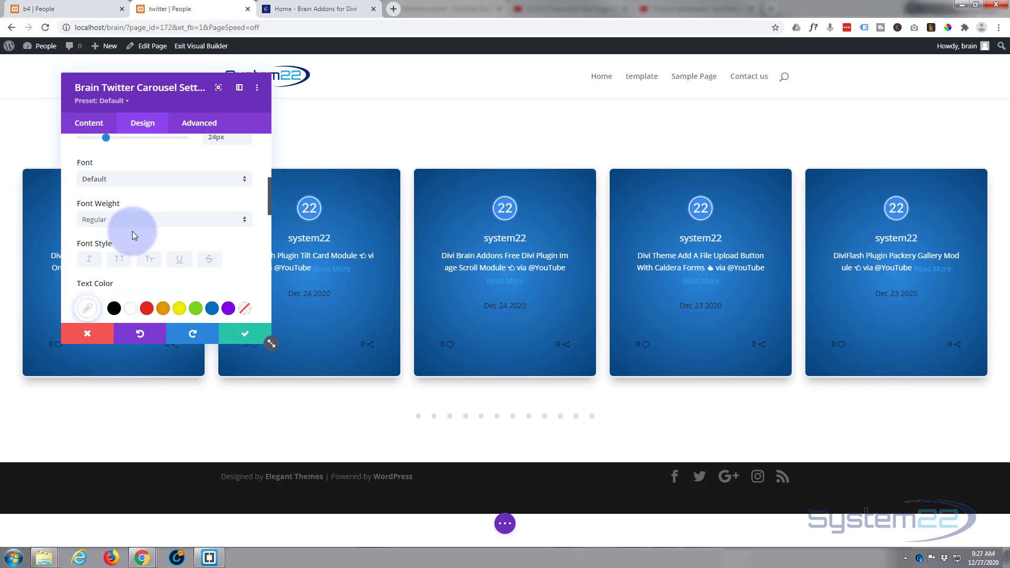
{"action": "scroll", "coordinate": [131, 232], "scroll_direction": "up", "scroll_amount": 4}
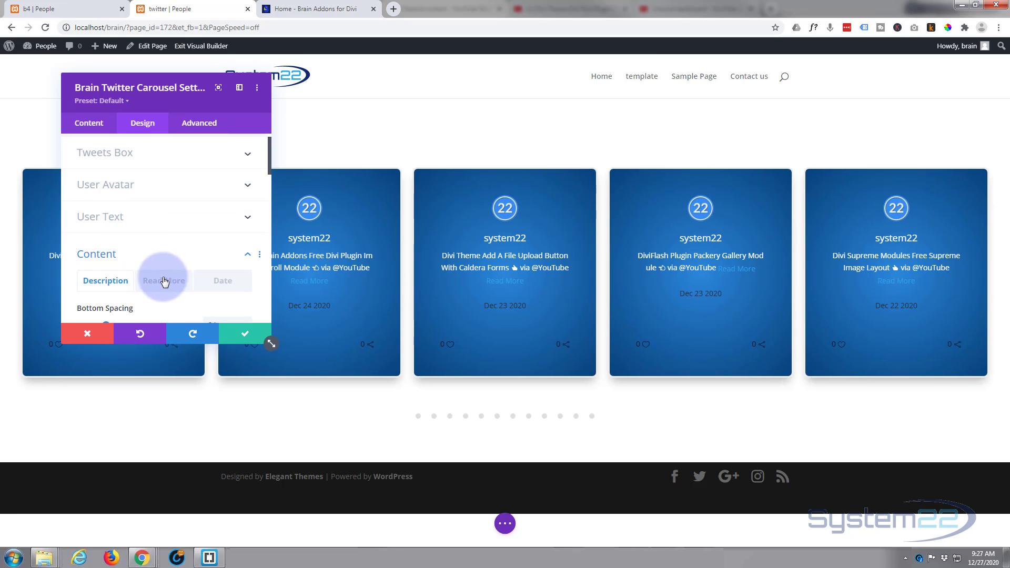
{"action": "left_click", "coordinate": [165, 281]}
{"action": "scroll", "coordinate": [164, 273], "scroll_direction": "down", "scroll_amount": 4}
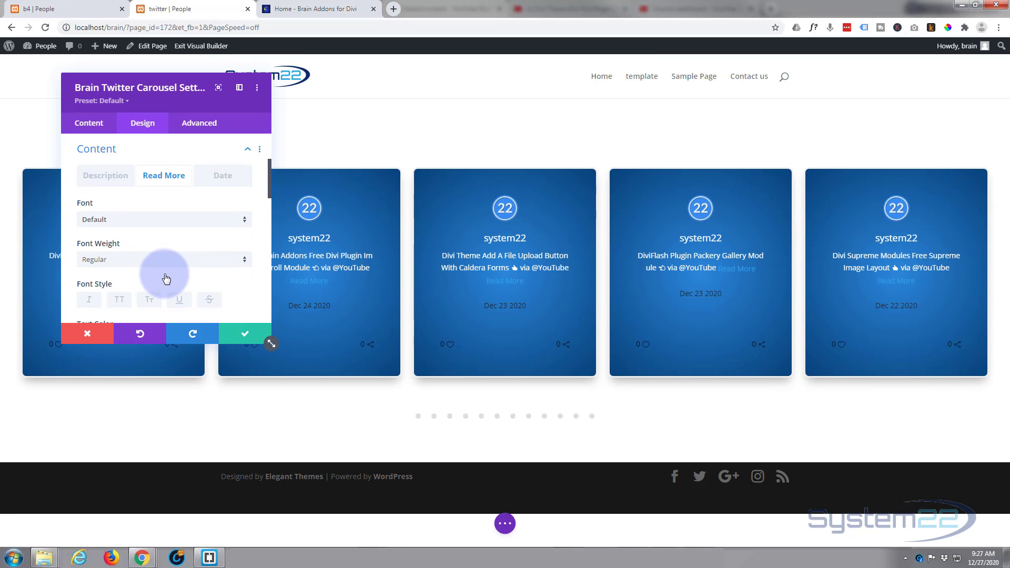
{"action": "left_click", "coordinate": [178, 247]}
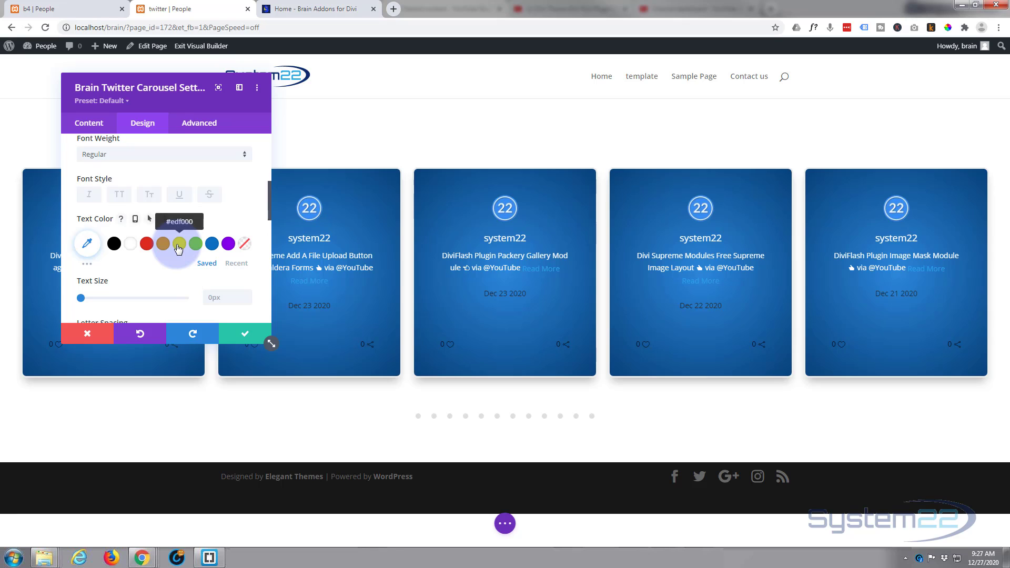
Step: Set the text color of the tweet date to white #ffffff
{"action": "scroll", "coordinate": [174, 245], "scroll_direction": "up", "scroll_amount": 3}
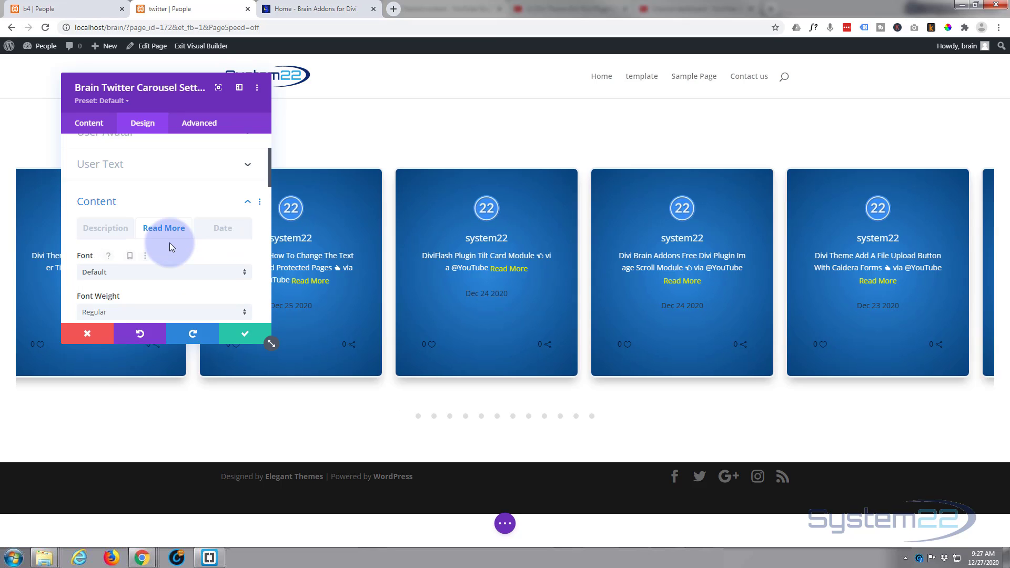
{"action": "left_click", "coordinate": [216, 233]}
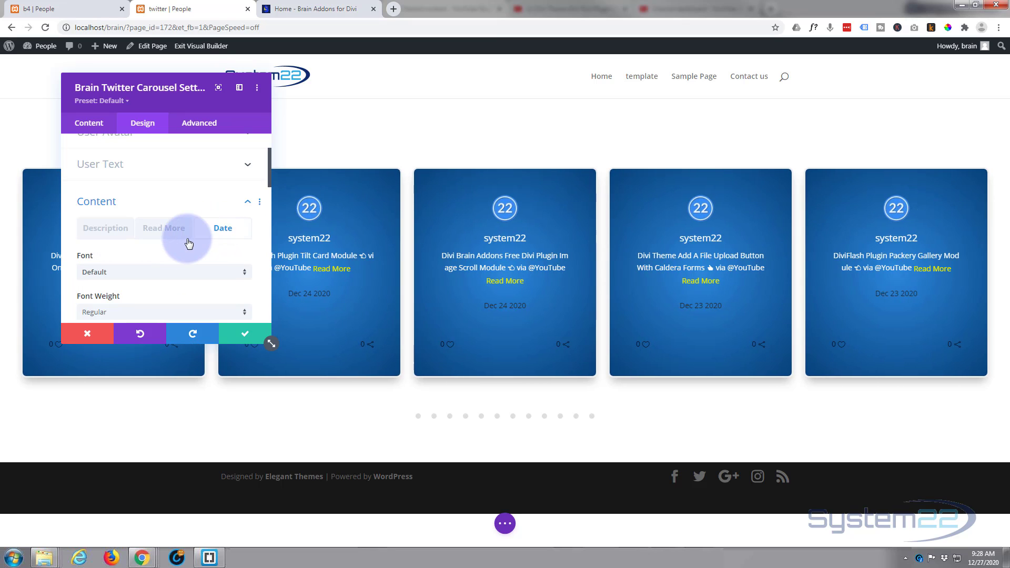
{"action": "scroll", "coordinate": [187, 239], "scroll_direction": "down", "scroll_amount": 3}
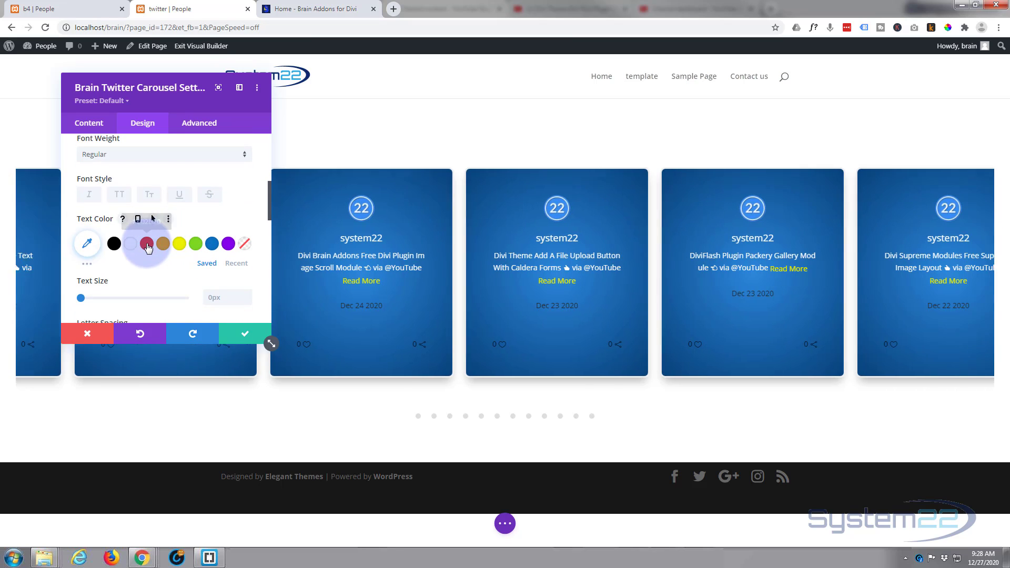
{"action": "left_click", "coordinate": [130, 246]}
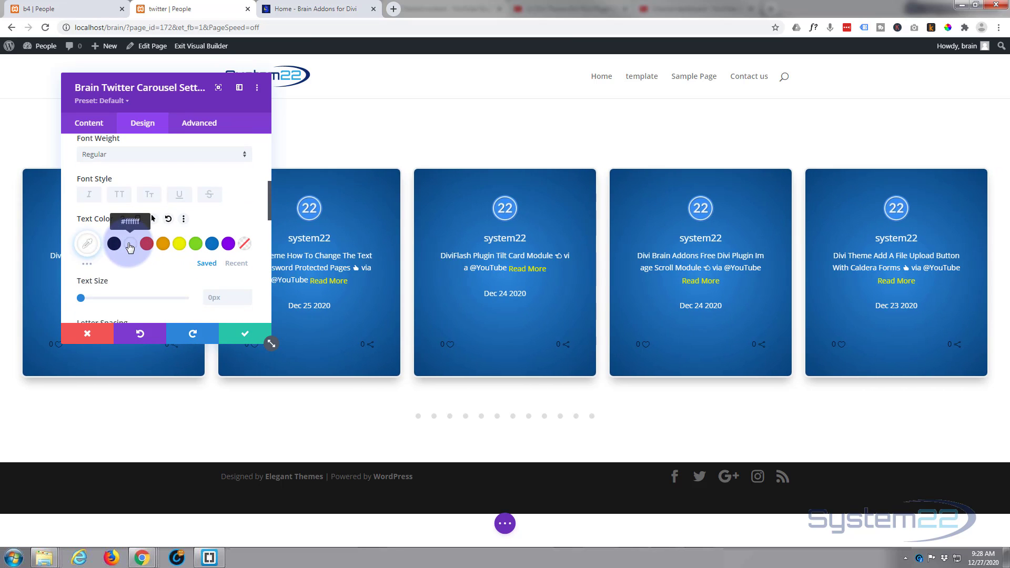
Step: Set the font weight of the tweet date to Bold
{"action": "scroll", "coordinate": [130, 245], "scroll_direction": "down", "scroll_amount": 4}
{"action": "scroll", "coordinate": [130, 243], "scroll_direction": "up", "scroll_amount": 2}
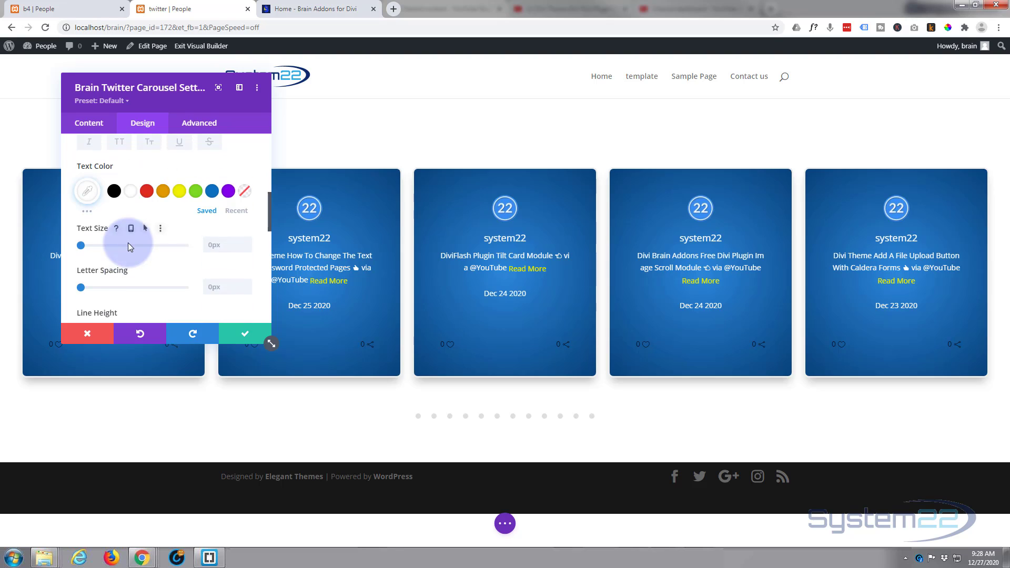
{"action": "scroll", "coordinate": [130, 243], "scroll_direction": "up", "scroll_amount": 3}
{"action": "left_click", "coordinate": [138, 212]}
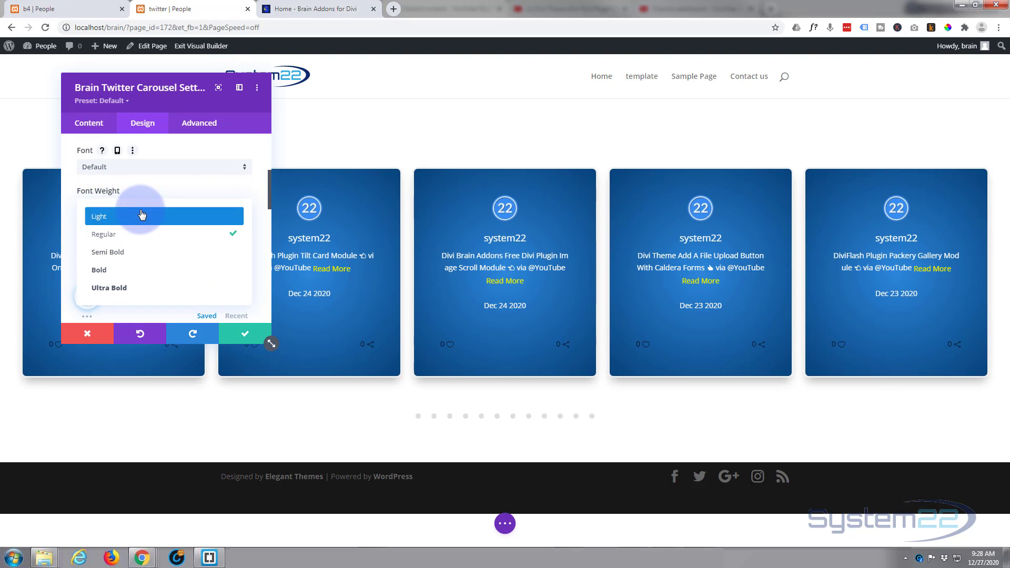
{"action": "left_click", "coordinate": [122, 270]}
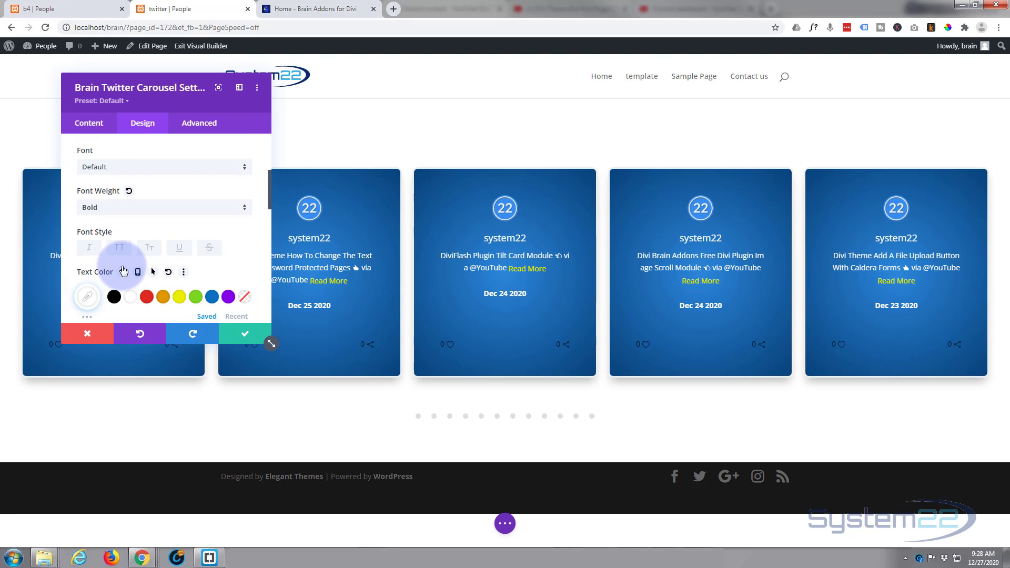
Step: Set the footer's favorite text color and favorite icon color to yellow #edf000
{"action": "scroll", "coordinate": [160, 237], "scroll_direction": "down", "scroll_amount": 8}
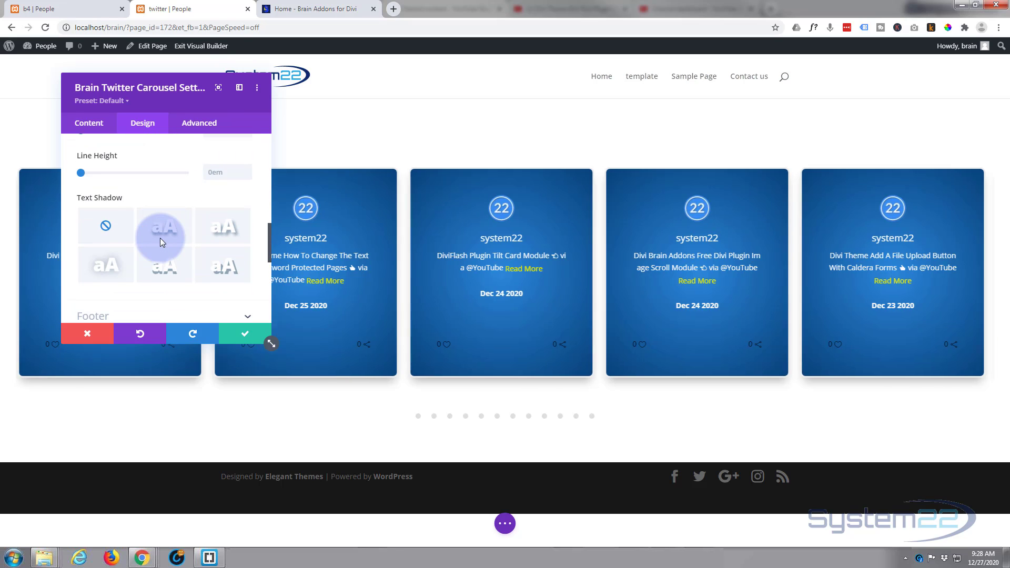
{"action": "scroll", "coordinate": [162, 241], "scroll_direction": "down", "scroll_amount": 2}
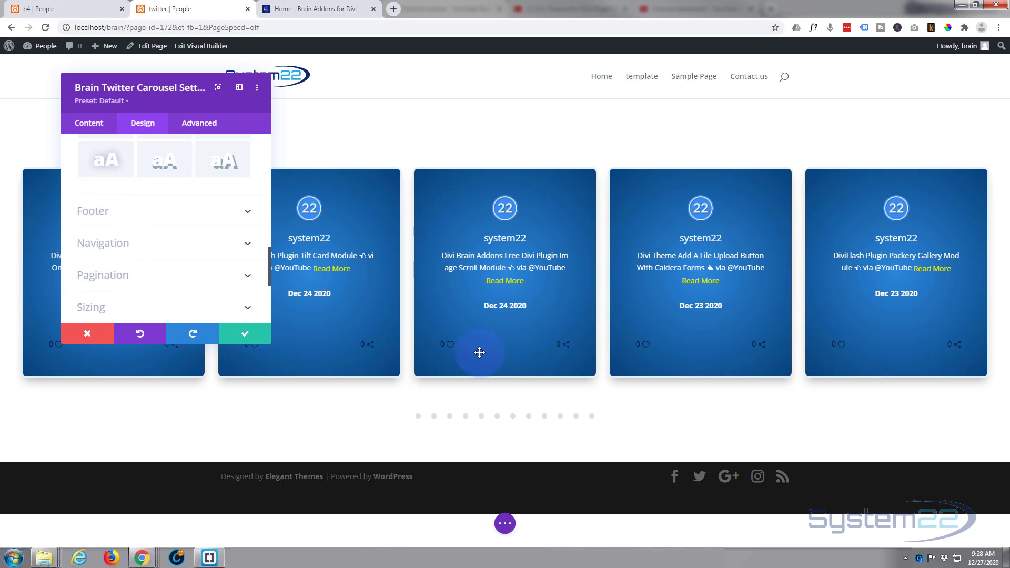
{"action": "left_click", "coordinate": [176, 215]}
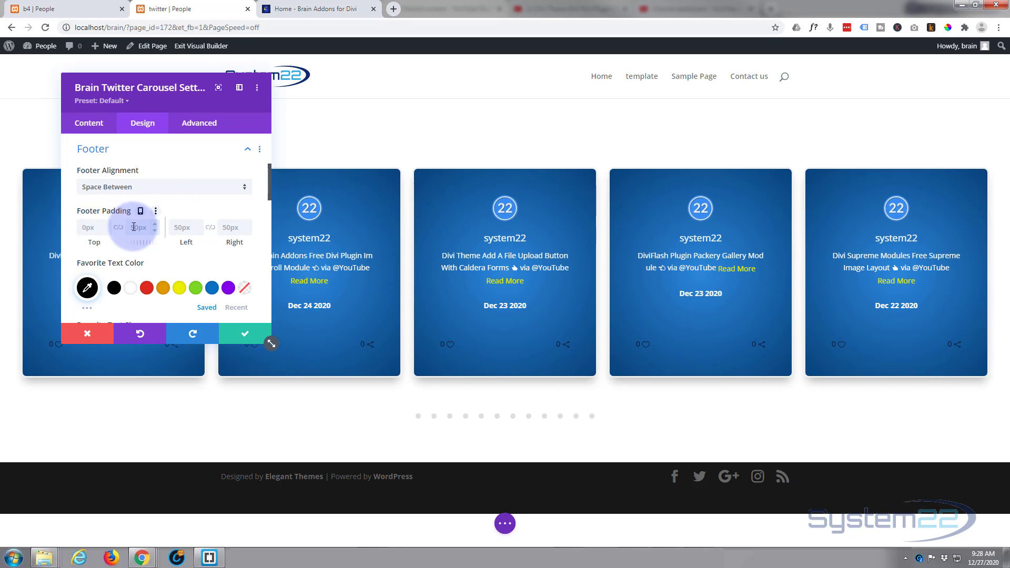
{"action": "left_click", "coordinate": [178, 289]}
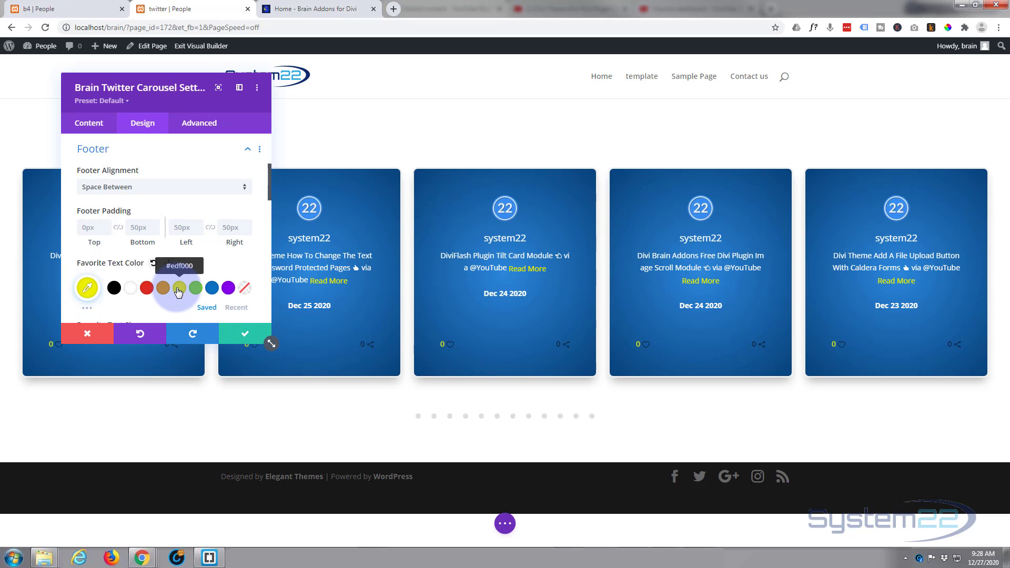
{"action": "scroll", "coordinate": [178, 292], "scroll_direction": "down", "scroll_amount": 2}
{"action": "scroll", "coordinate": [178, 293], "scroll_direction": "down", "scroll_amount": 1}
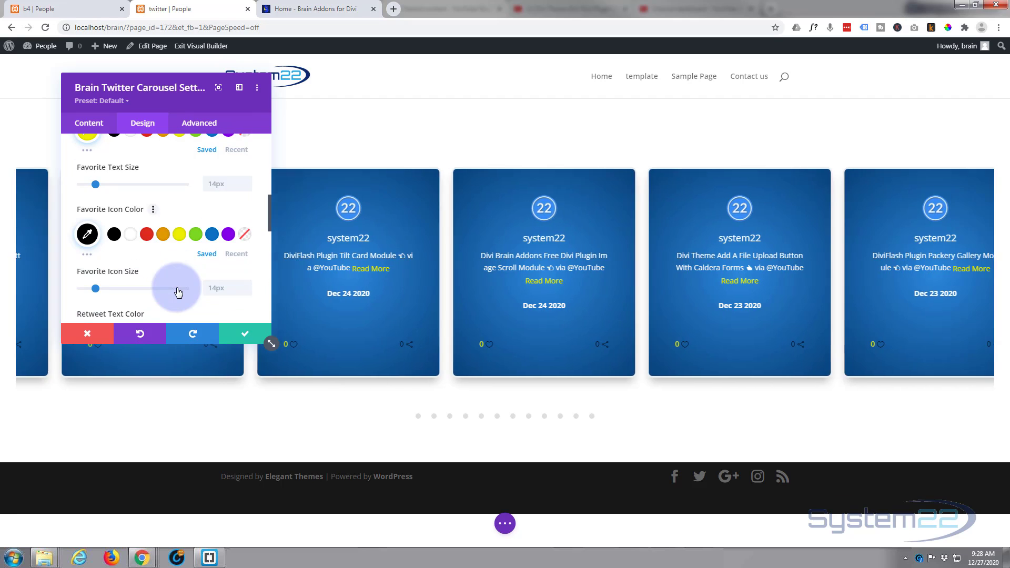
{"action": "left_click", "coordinate": [180, 235]}
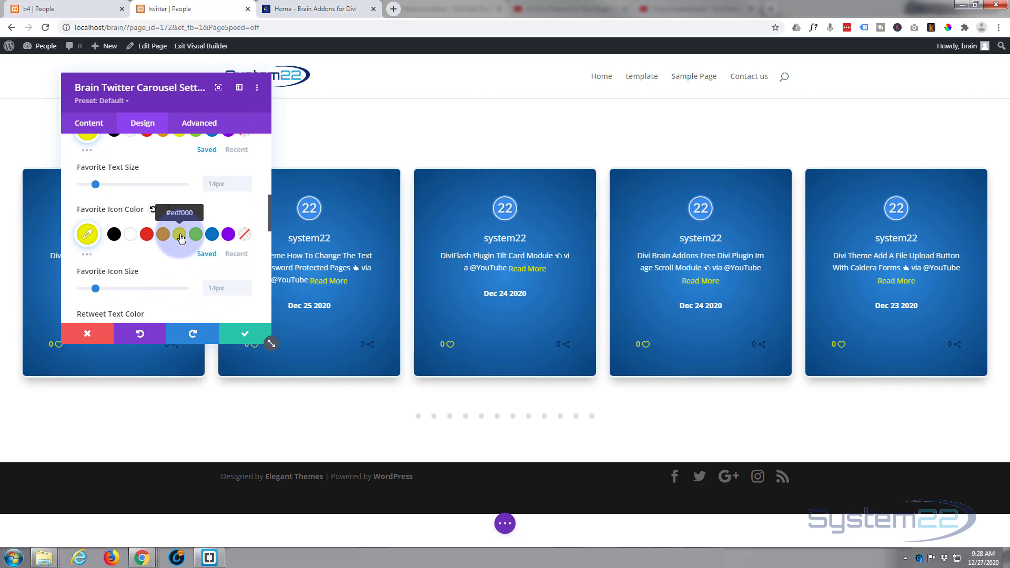
Step: Set the footer's retweet text color and retweet icon color to yellow #edf000
{"action": "scroll", "coordinate": [159, 272], "scroll_direction": "down", "scroll_amount": 2}
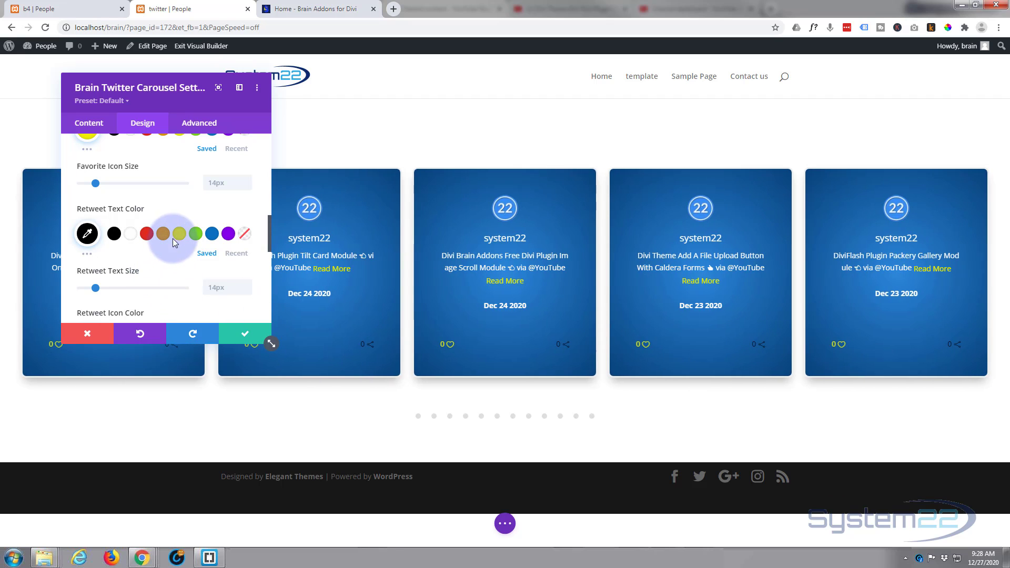
{"action": "left_click", "coordinate": [179, 238]}
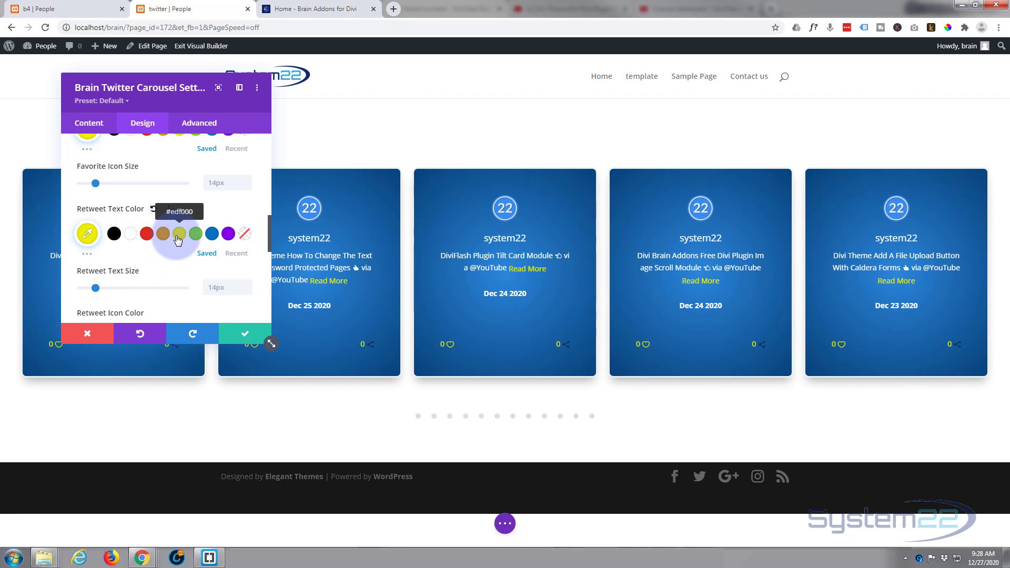
{"action": "scroll", "coordinate": [178, 240], "scroll_direction": "down", "scroll_amount": 1}
{"action": "scroll", "coordinate": [175, 235], "scroll_direction": "down", "scroll_amount": 1}
{"action": "left_click", "coordinate": [179, 238]}
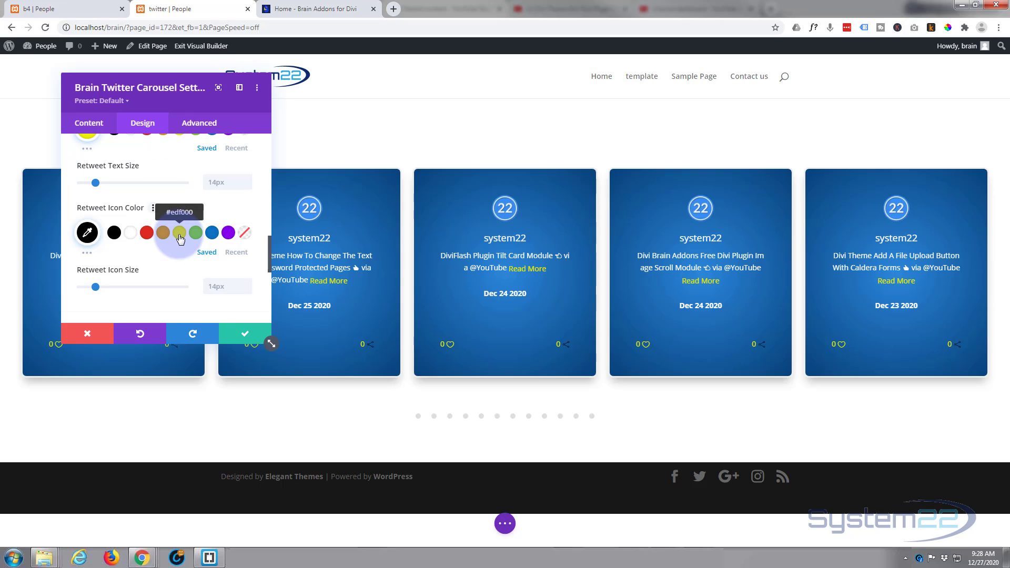
Step: Try the Number type for the carousel pagination and switch it back to Dot
{"action": "scroll", "coordinate": [132, 252], "scroll_direction": "down", "scroll_amount": 2}
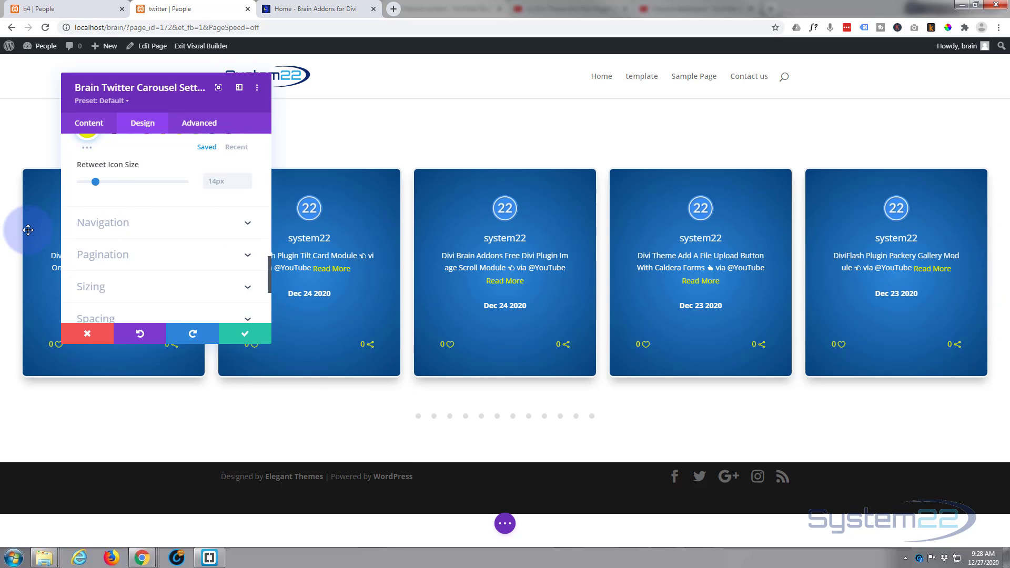
{"action": "left_click", "coordinate": [177, 257]}
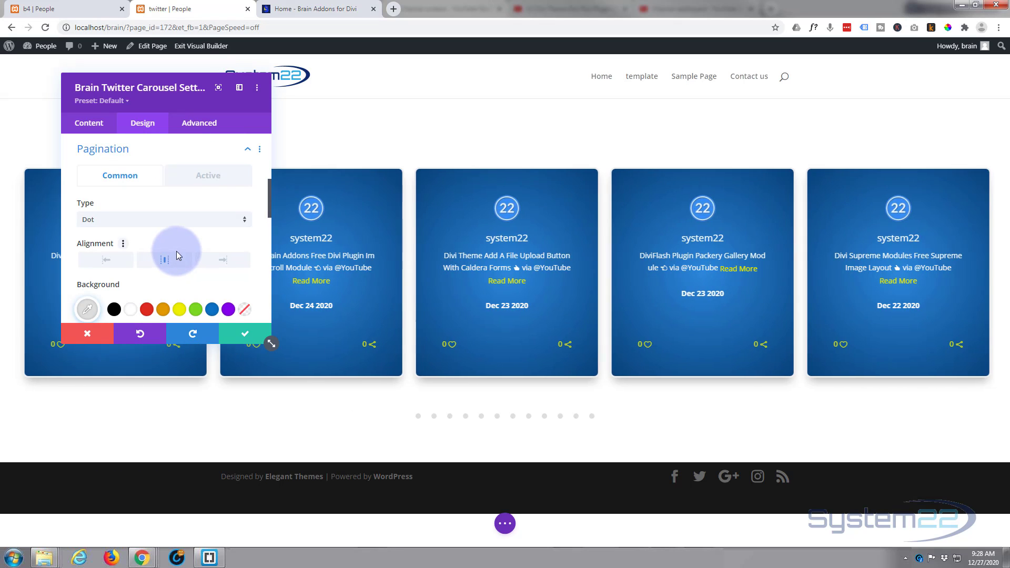
{"action": "scroll", "coordinate": [176, 251], "scroll_direction": "down", "scroll_amount": 2}
{"action": "scroll", "coordinate": [176, 250], "scroll_direction": "up", "scroll_amount": 2}
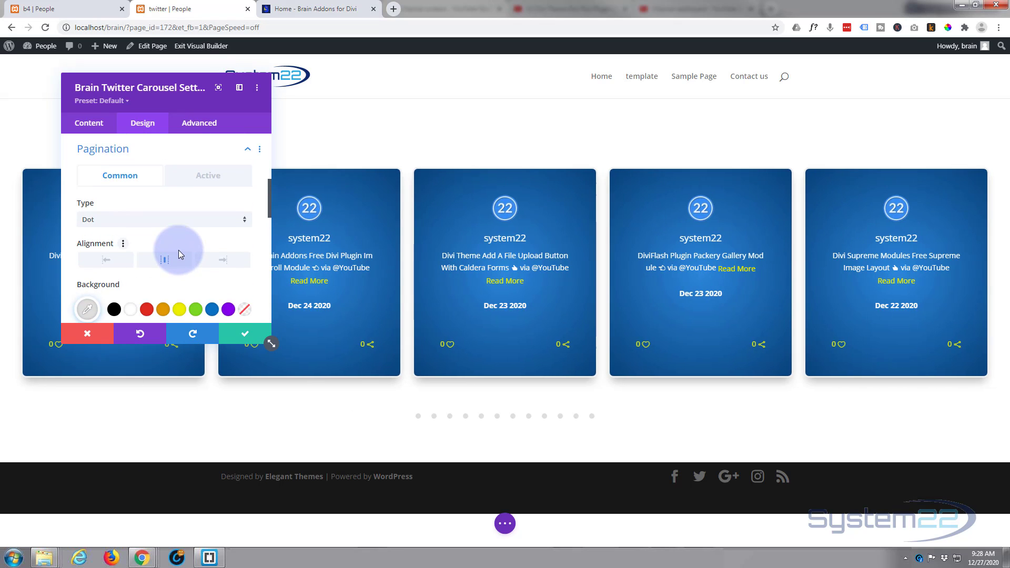
{"action": "left_click", "coordinate": [144, 219]}
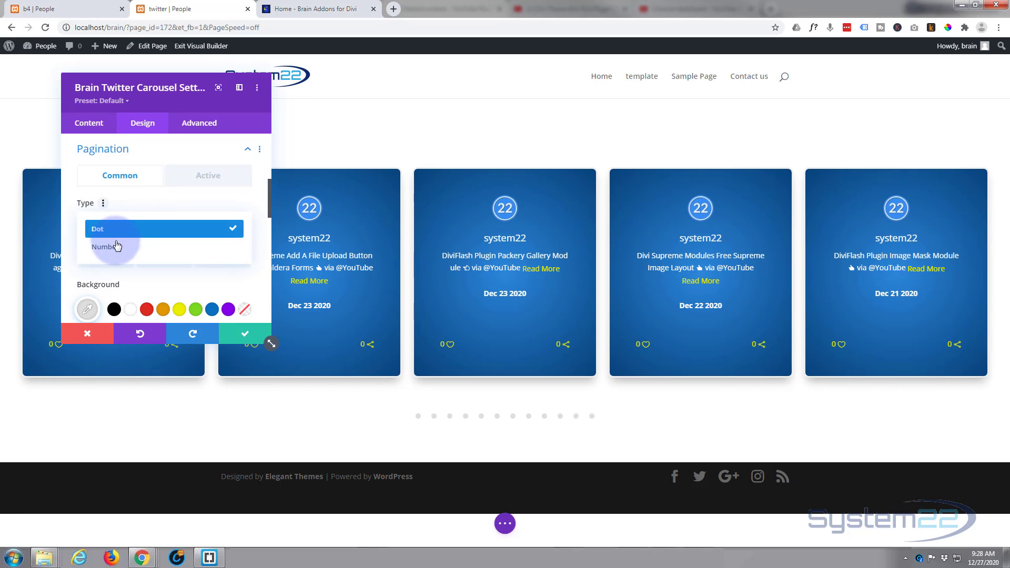
{"action": "left_click", "coordinate": [115, 248]}
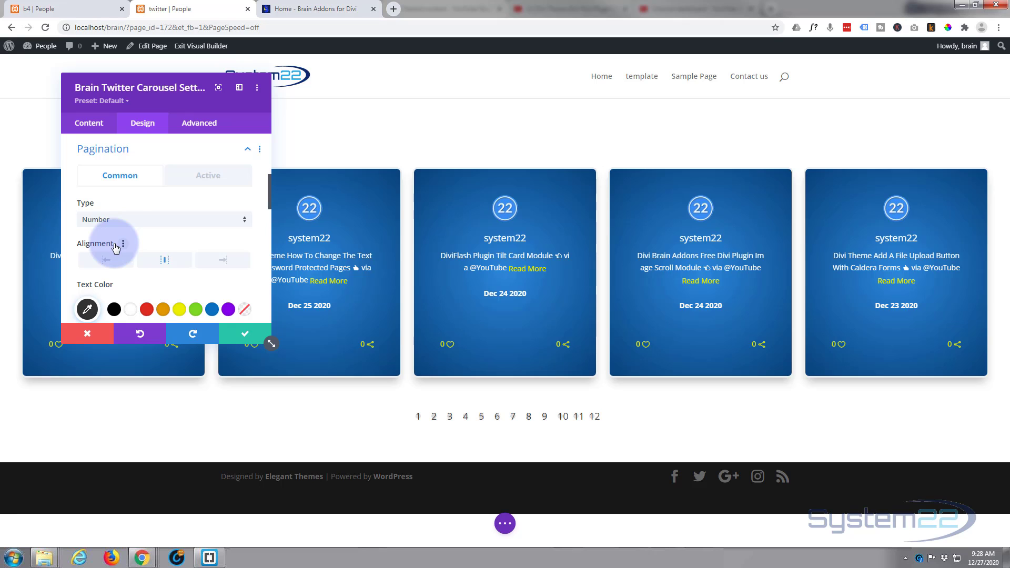
{"action": "left_click", "coordinate": [113, 220]}
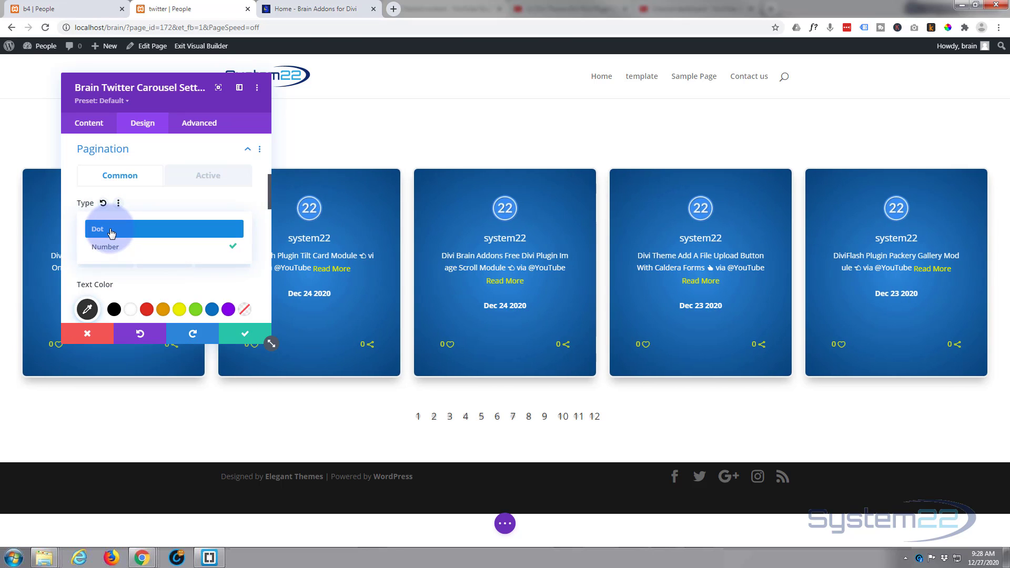
{"action": "left_click", "coordinate": [111, 233]}
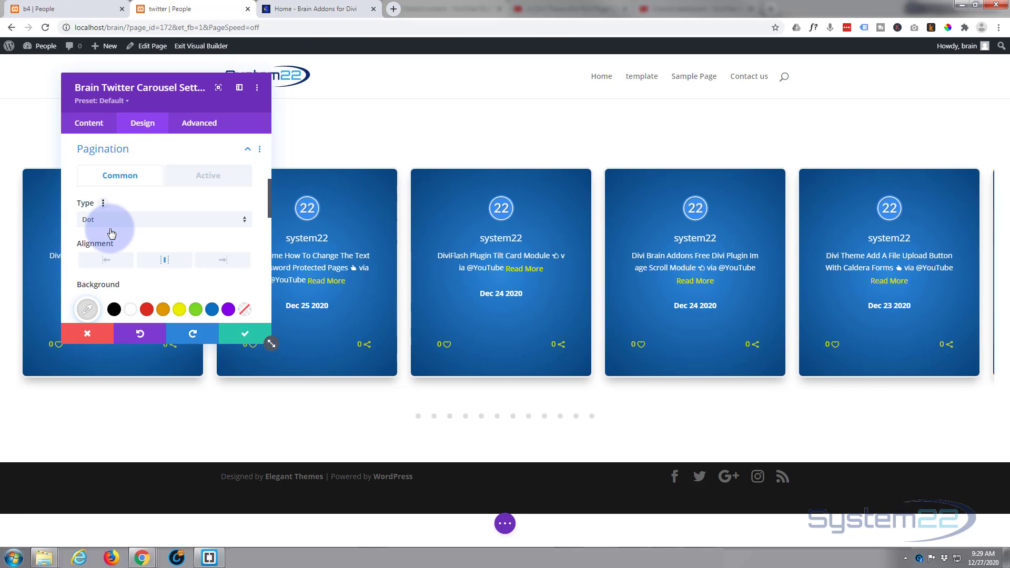
Step: Try left and right alignment for the pagination dots and return them to center alignment
{"action": "left_click", "coordinate": [118, 268]}
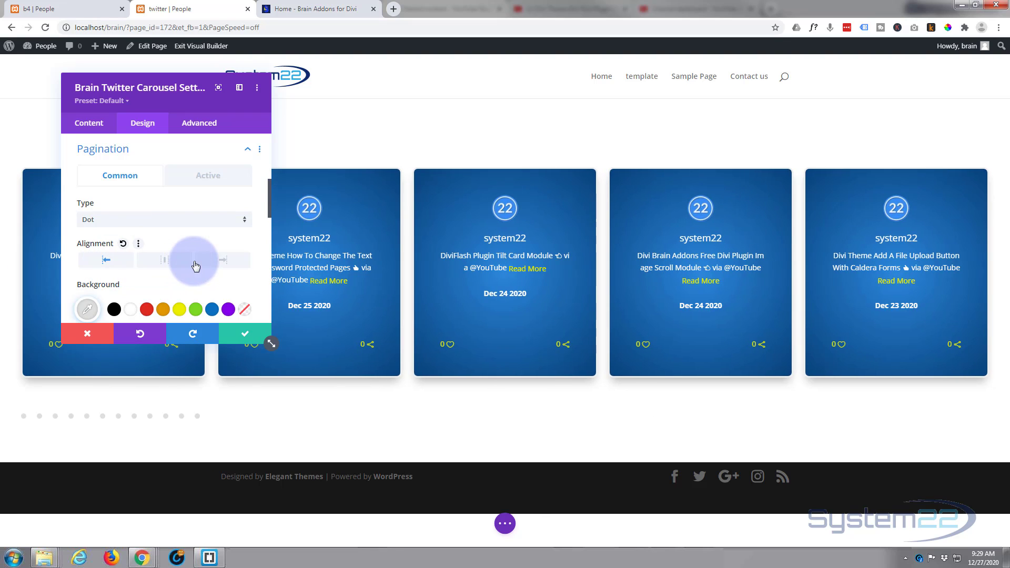
{"action": "left_click", "coordinate": [227, 261]}
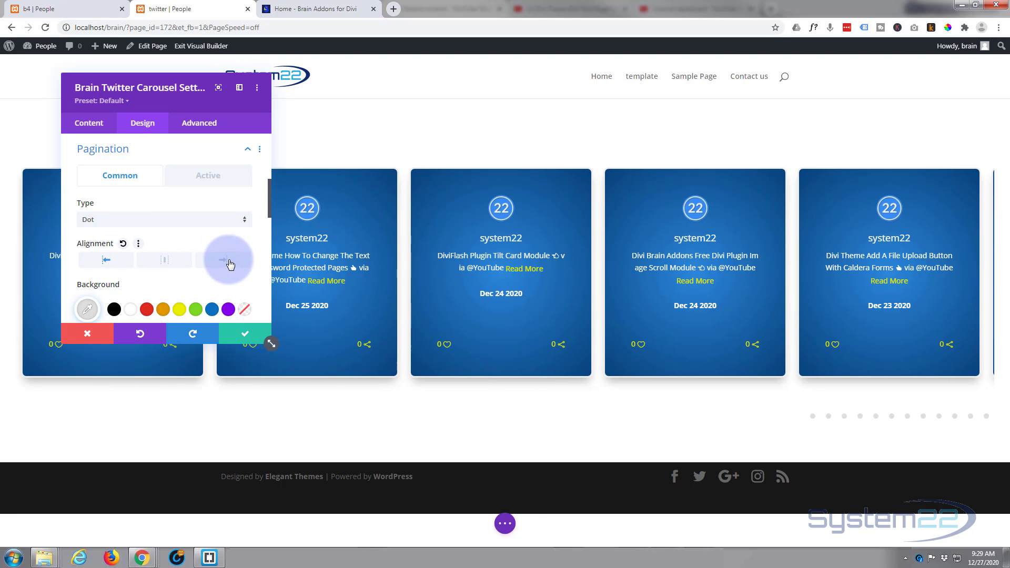
{"action": "left_click", "coordinate": [154, 263]}
Step: Set the common background of the pagination dots to blue #0c71c3 and make it semi-transparent by extending the code to #0c71c350
{"action": "scroll", "coordinate": [152, 253], "scroll_direction": "down", "scroll_amount": 3}
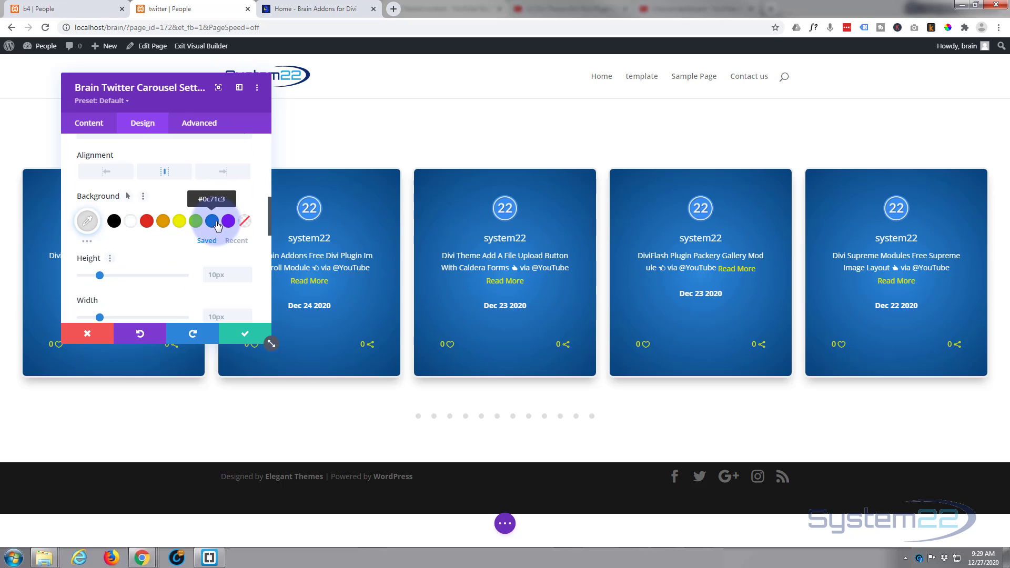
{"action": "left_click", "coordinate": [213, 223]}
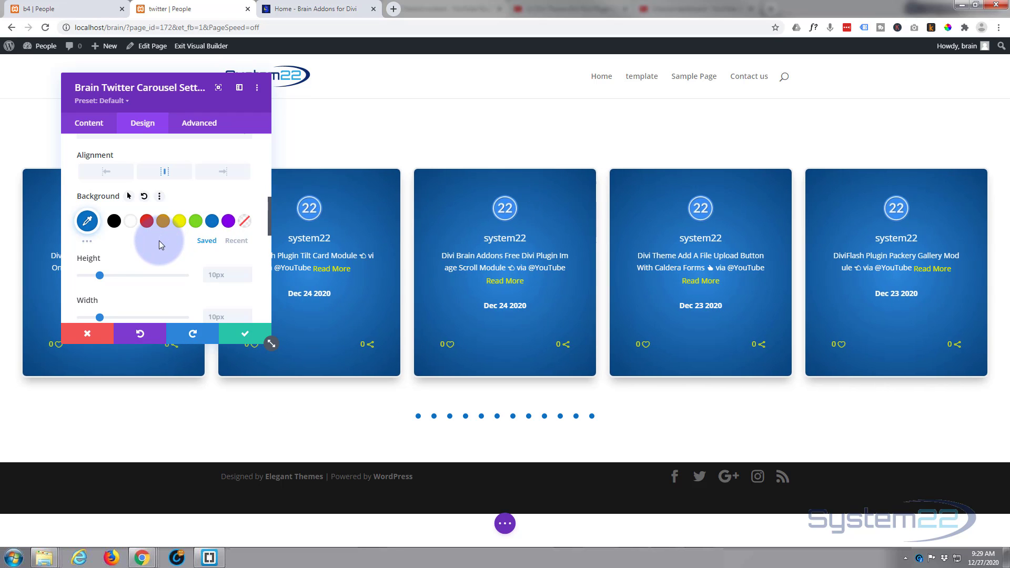
{"action": "scroll", "coordinate": [159, 241], "scroll_direction": "up", "scroll_amount": 2}
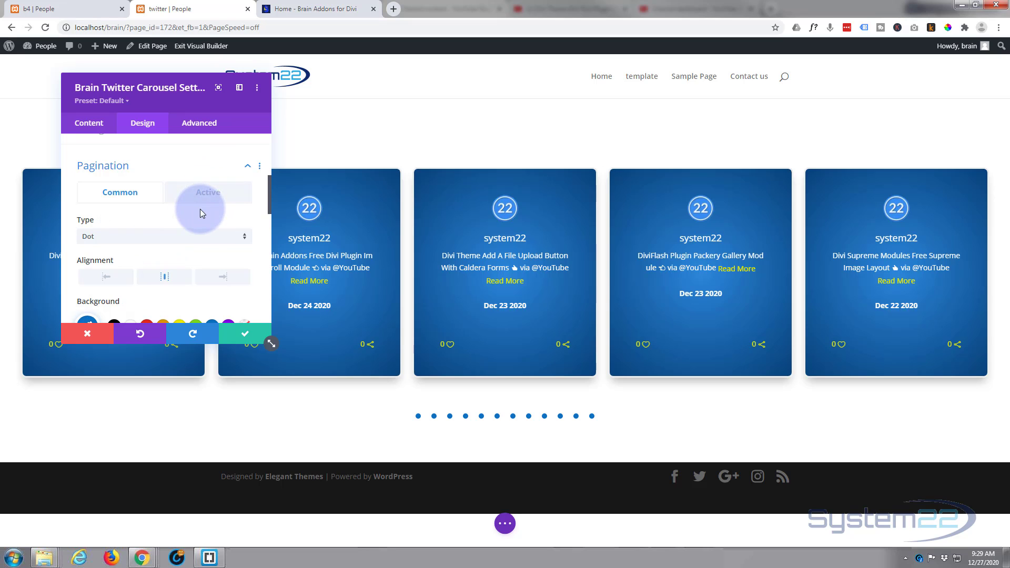
{"action": "scroll", "coordinate": [200, 209], "scroll_direction": "down", "scroll_amount": 2}
{"action": "left_click", "coordinate": [90, 225]}
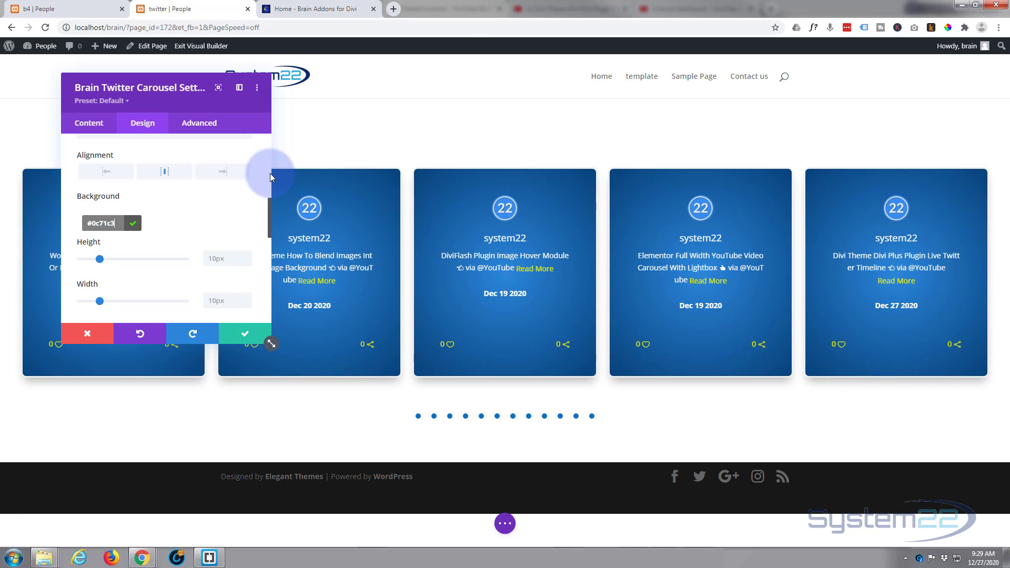
{"action": "type", "text": "50"}
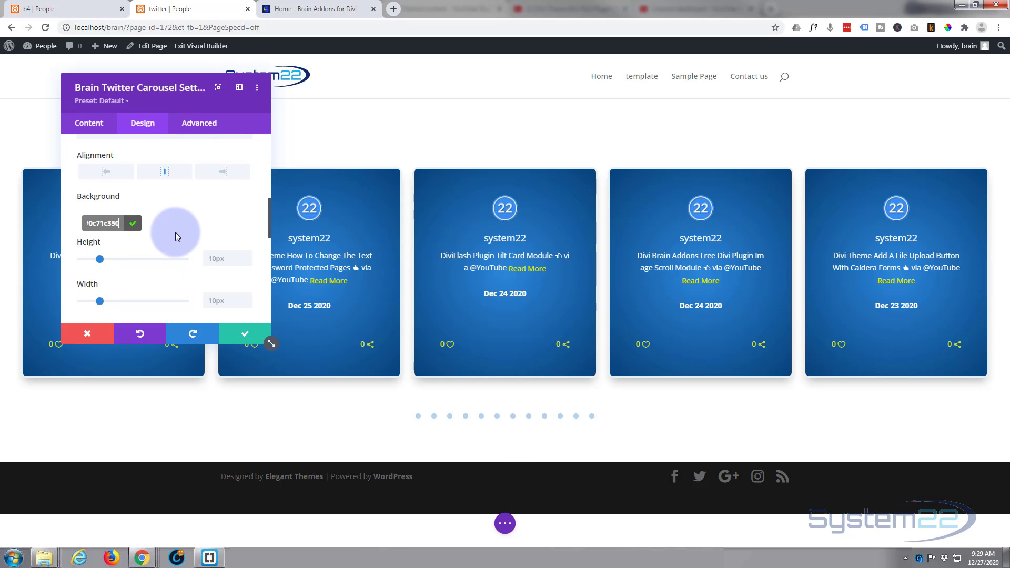
Step: Set the background of the active pagination dot to solid blue
{"action": "scroll", "coordinate": [175, 232], "scroll_direction": "up", "scroll_amount": 3}
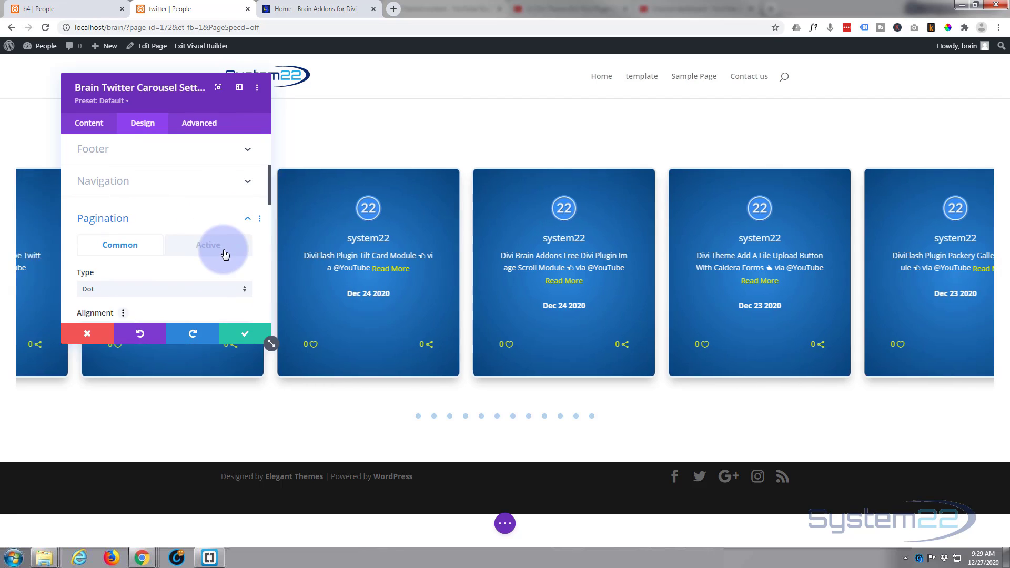
{"action": "left_click", "coordinate": [225, 252]}
{"action": "scroll", "coordinate": [209, 239], "scroll_direction": "down", "scroll_amount": 2}
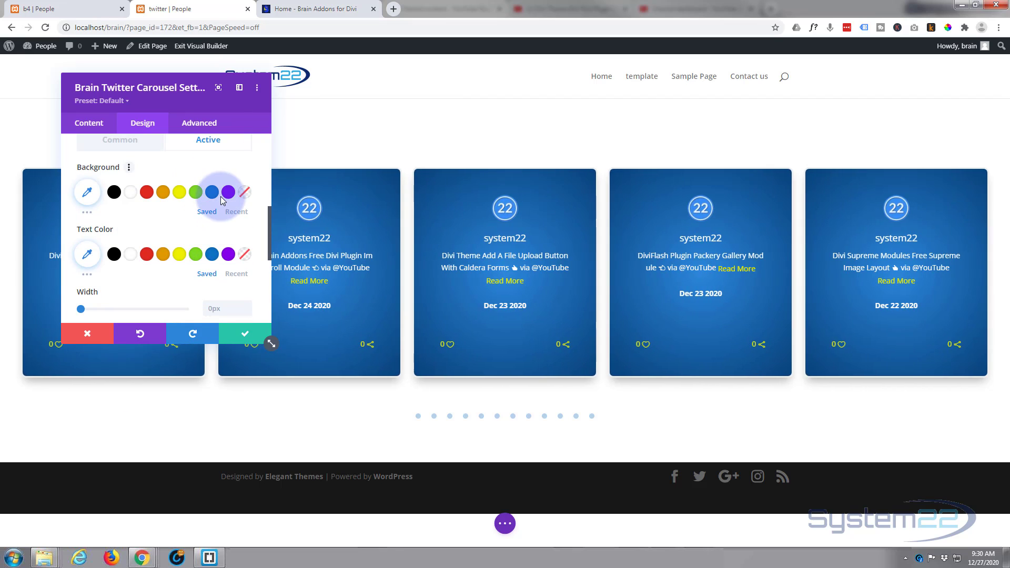
{"action": "left_click", "coordinate": [211, 193]}
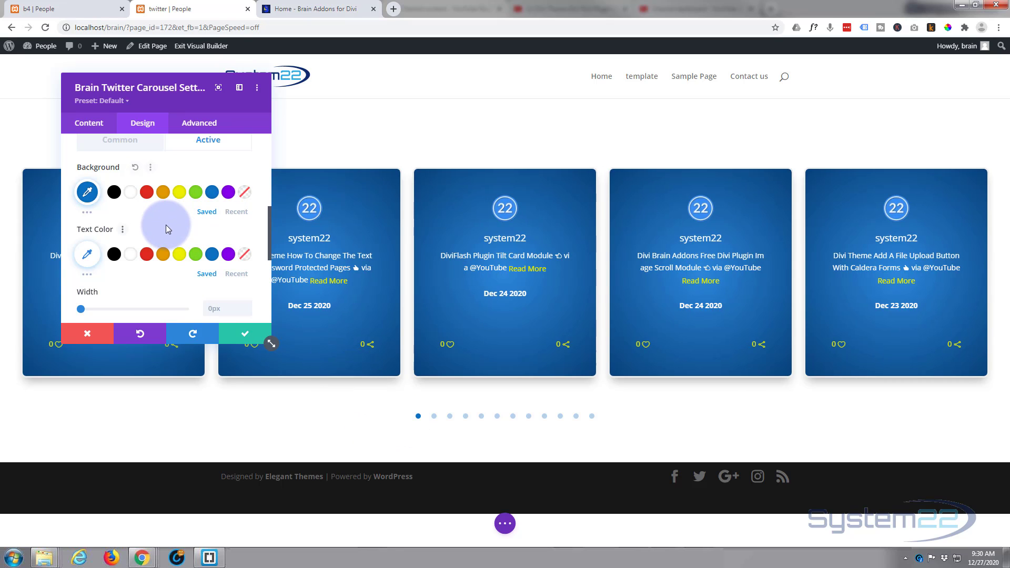
Step: Look over the remaining design options of the Brain Twitter Carousel and save the module settings
{"action": "scroll", "coordinate": [165, 226], "scroll_direction": "down", "scroll_amount": 2}
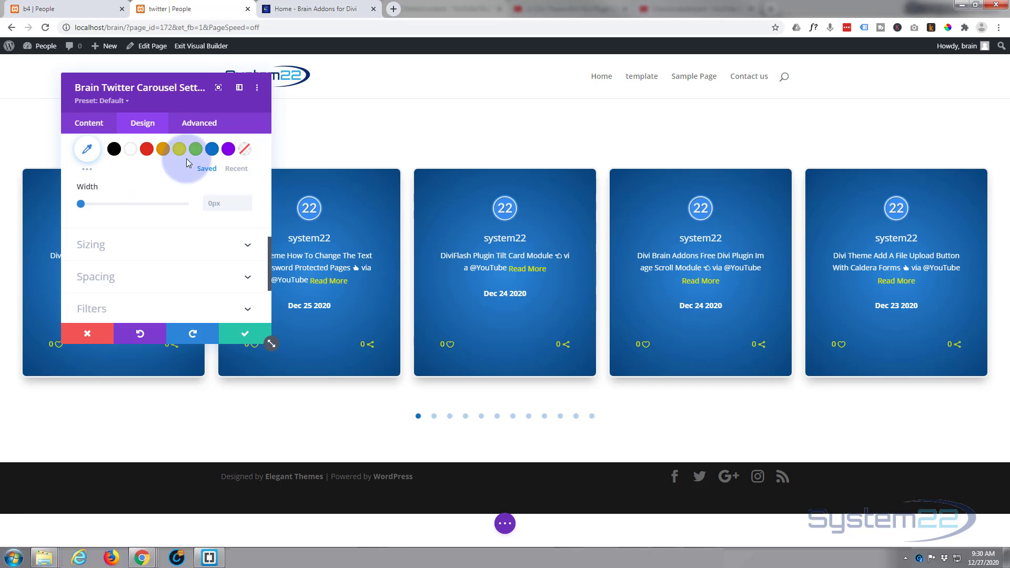
{"action": "scroll", "coordinate": [148, 225], "scroll_direction": "down", "scroll_amount": 1}
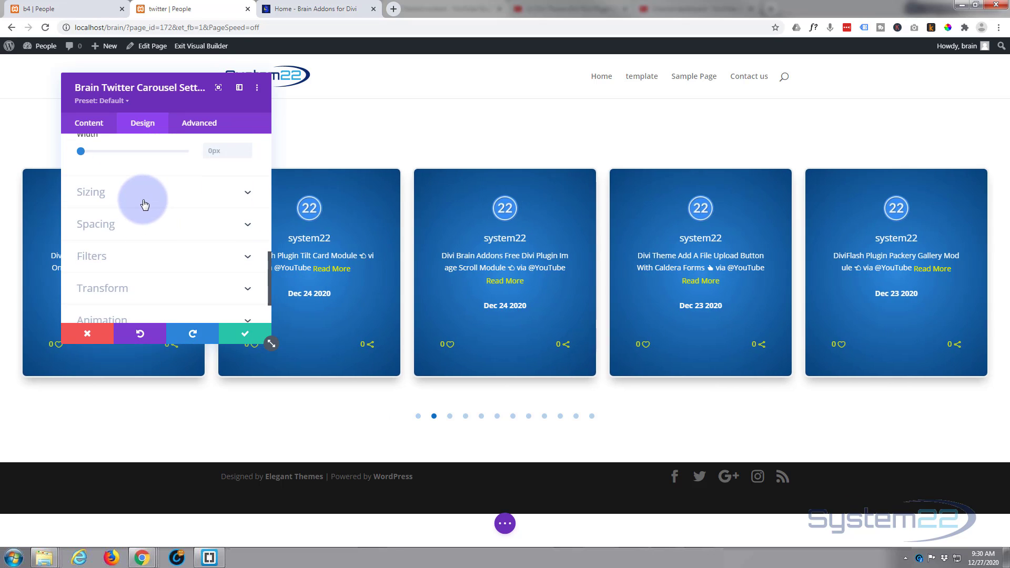
{"action": "scroll", "coordinate": [145, 204], "scroll_direction": "down", "scroll_amount": 1}
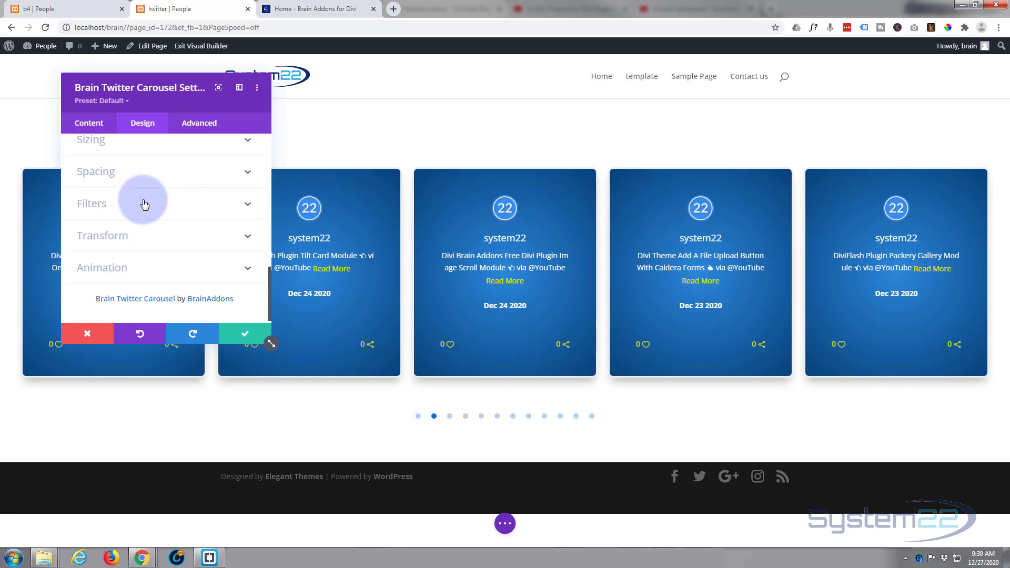
{"action": "scroll", "coordinate": [145, 205], "scroll_direction": "up", "scroll_amount": 6}
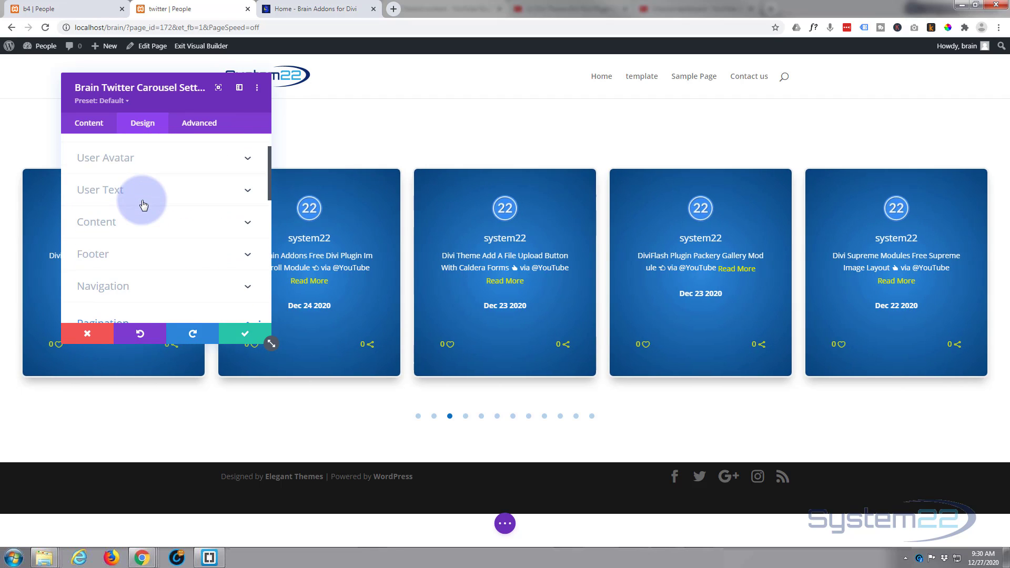
{"action": "left_click", "coordinate": [244, 341]}
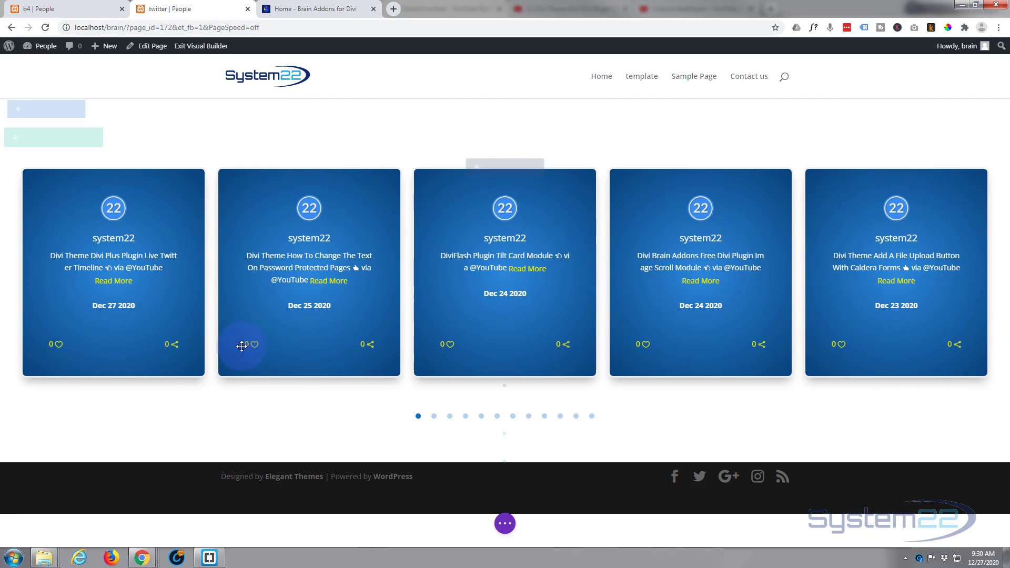
Step: Save the page as a draft and exit the visual builder to view the carousel on the front end
{"action": "left_click", "coordinate": [504, 524]}
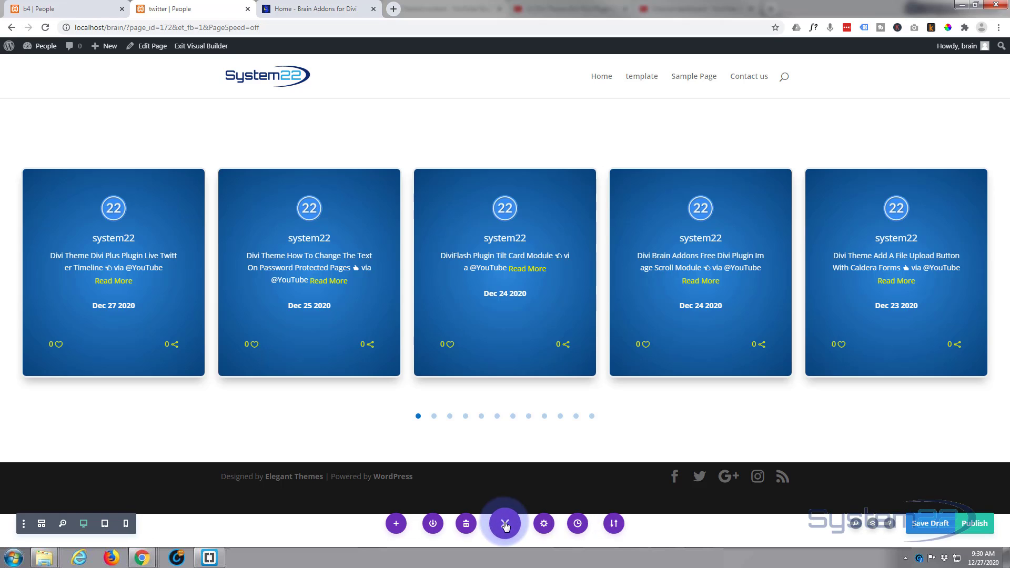
{"action": "left_click", "coordinate": [920, 526]}
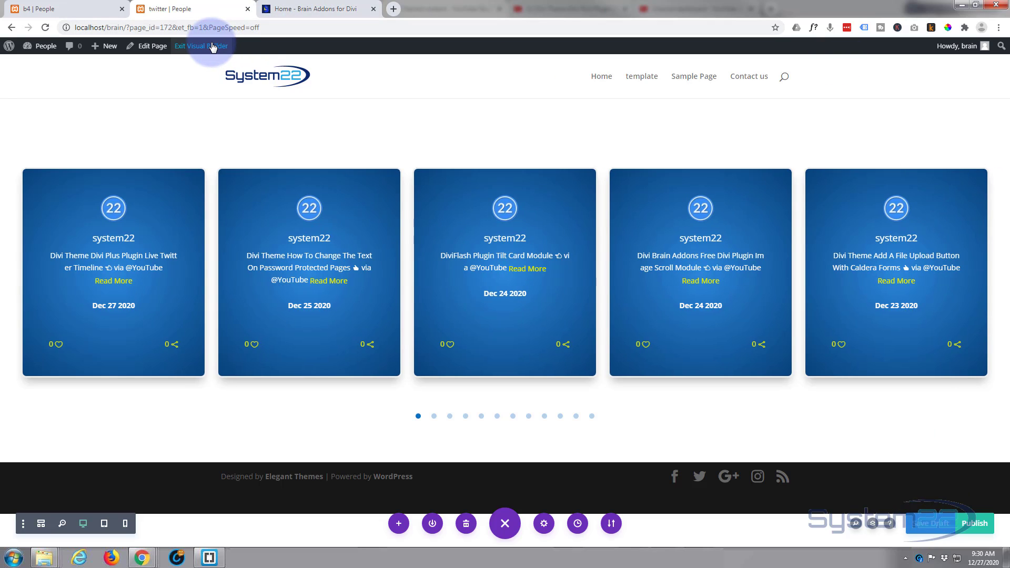
{"action": "left_click", "coordinate": [213, 46]}
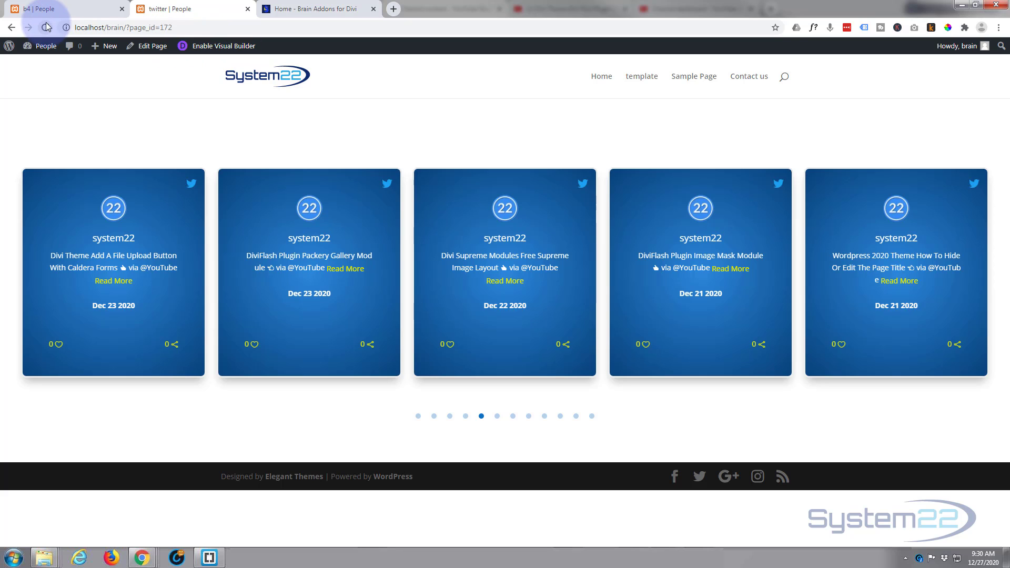
Step: Look at the top of the Brain Addons home page and return to the twitter page
{"action": "left_click", "coordinate": [315, 9]}
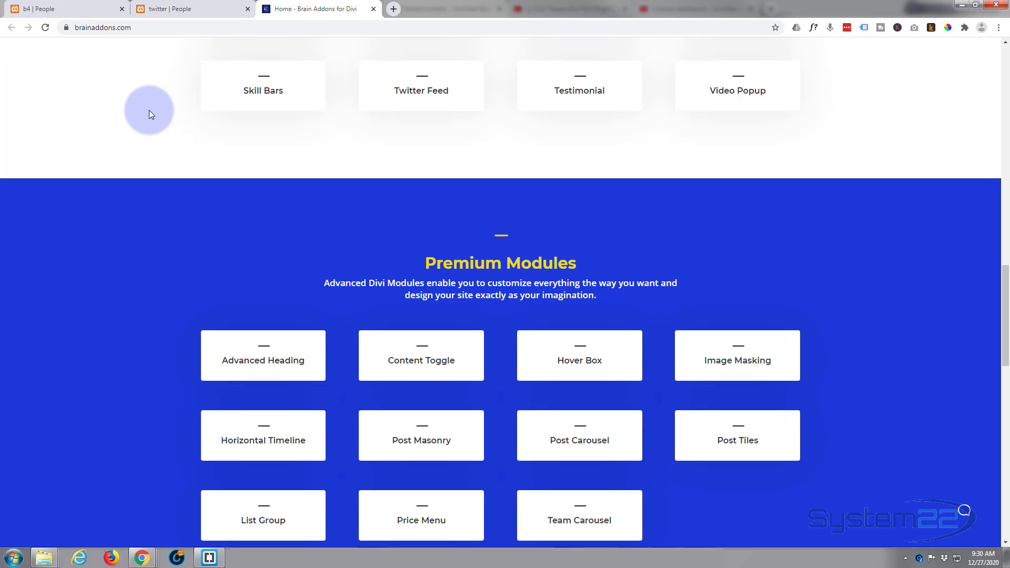
{"action": "scroll", "coordinate": [149, 109], "scroll_direction": "up", "scroll_amount": 20}
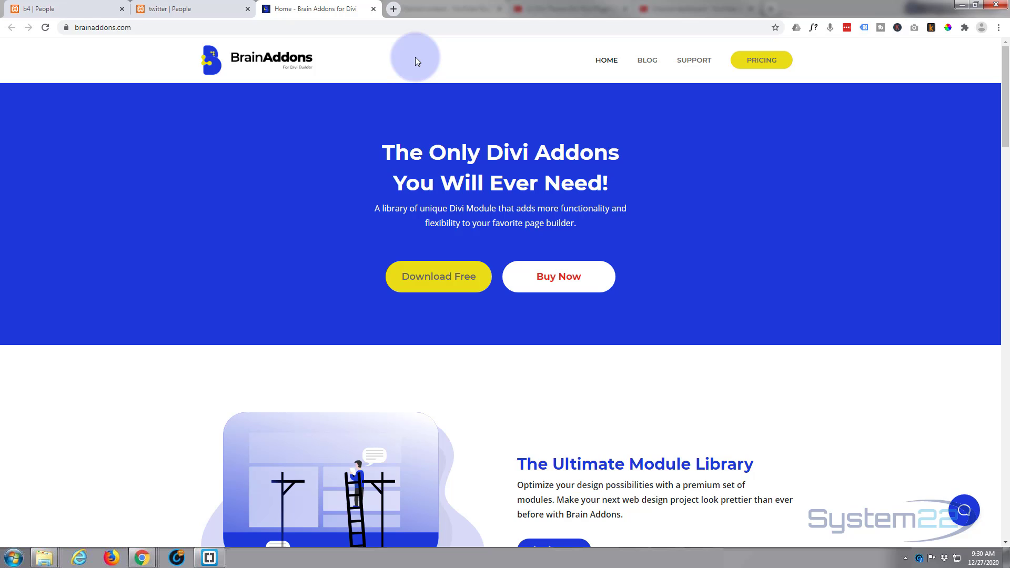
{"action": "left_click", "coordinate": [185, 10]}
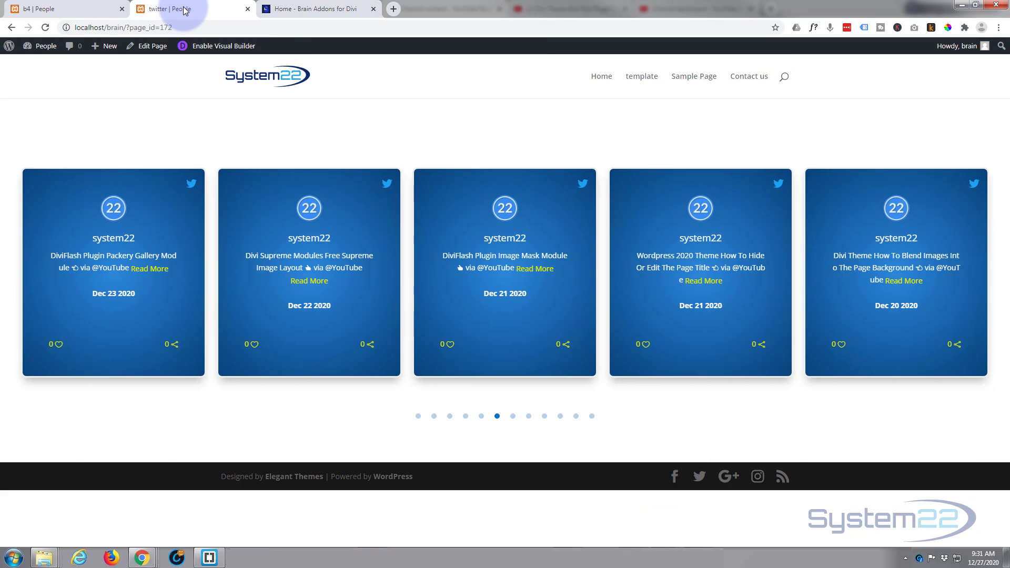